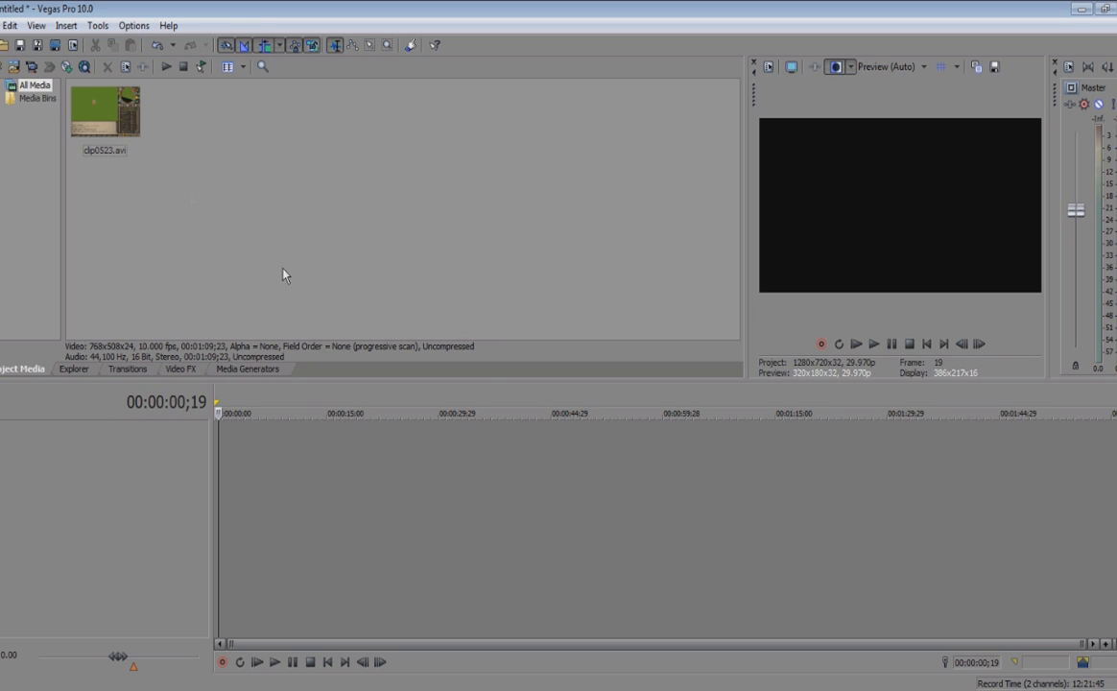
Place clip0523.avi from the project media at the start of the empty timeline.
left_click(111, 119)
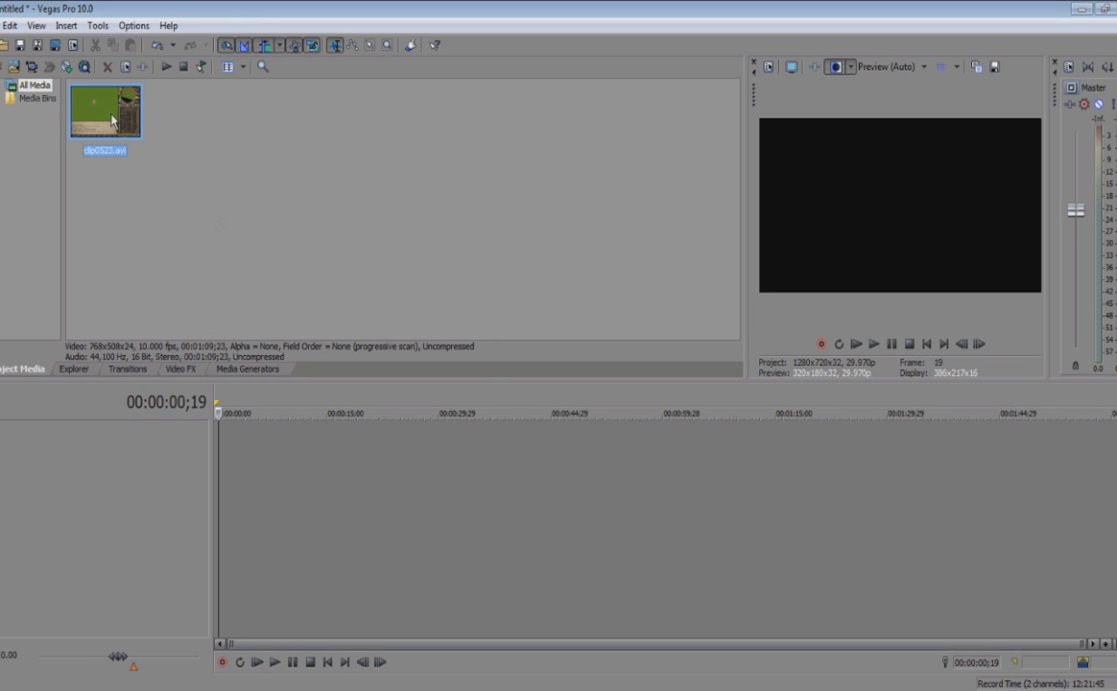
left_click_drag(375, 547, 126, 474)
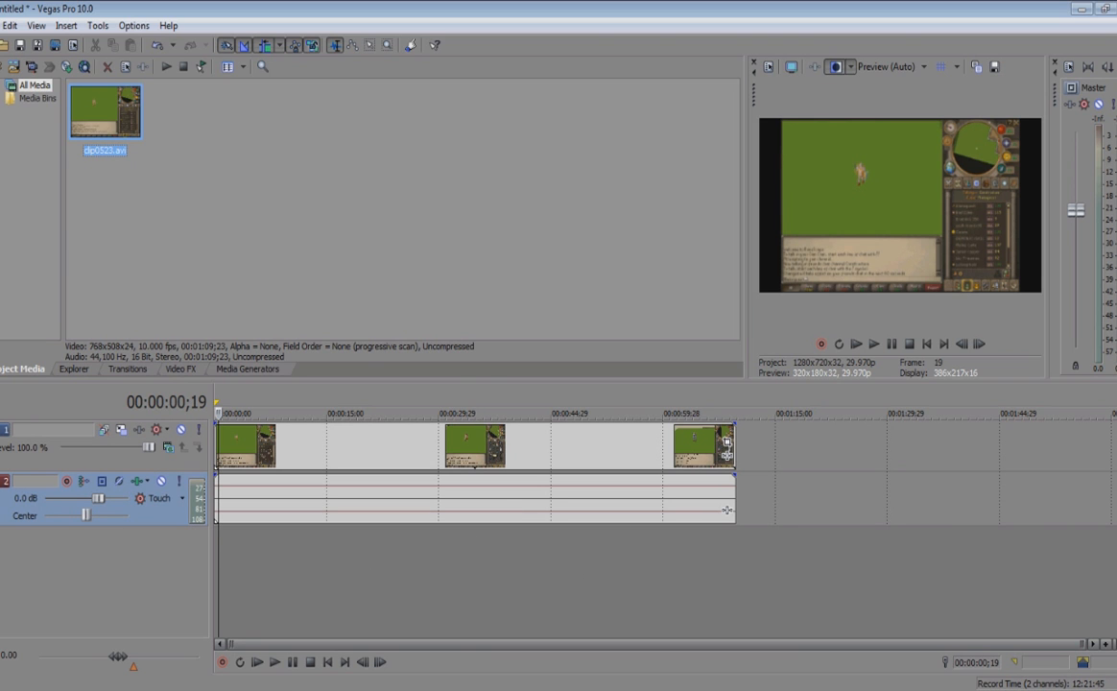
key("alt+Tab")
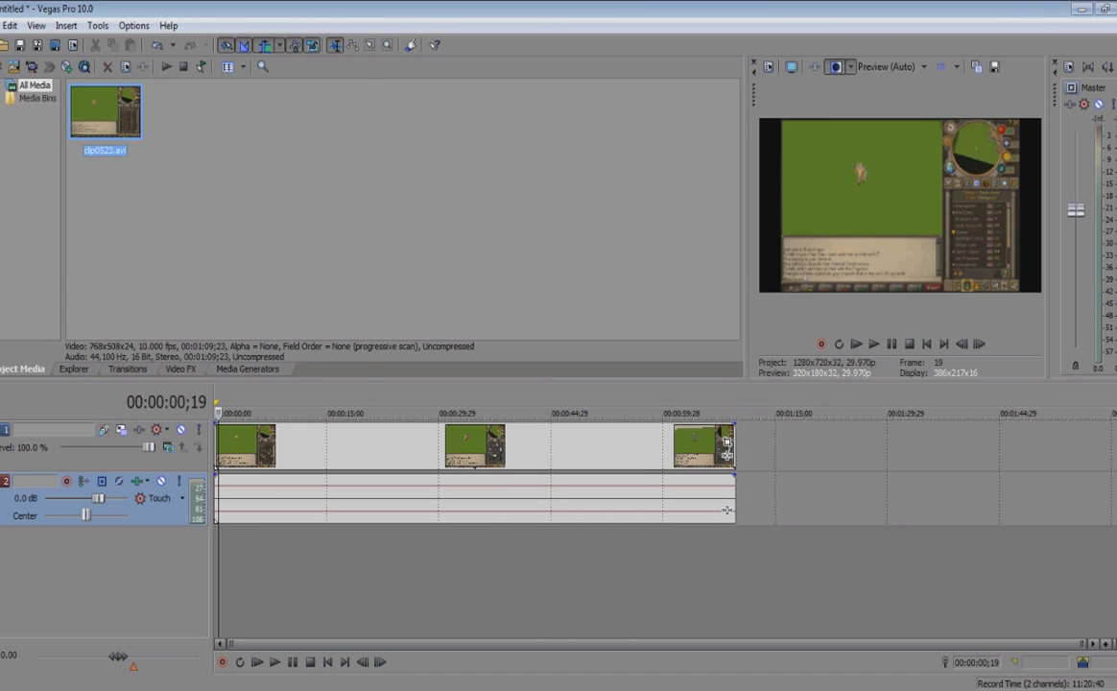
key("alt+f")
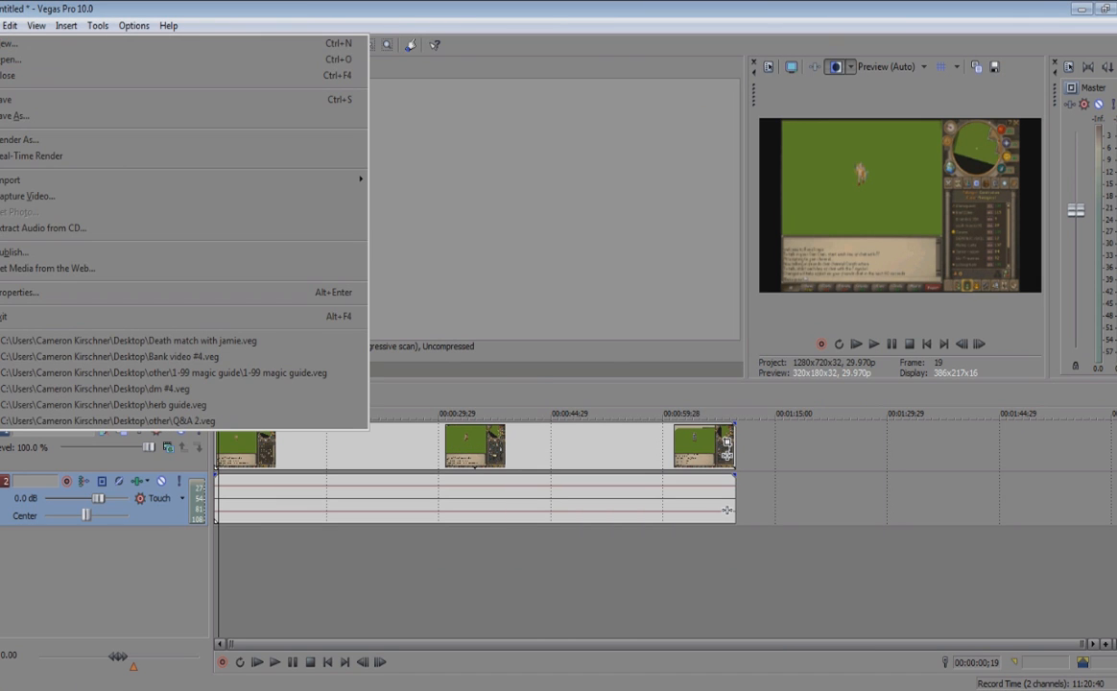
mouse_move(58, 178)
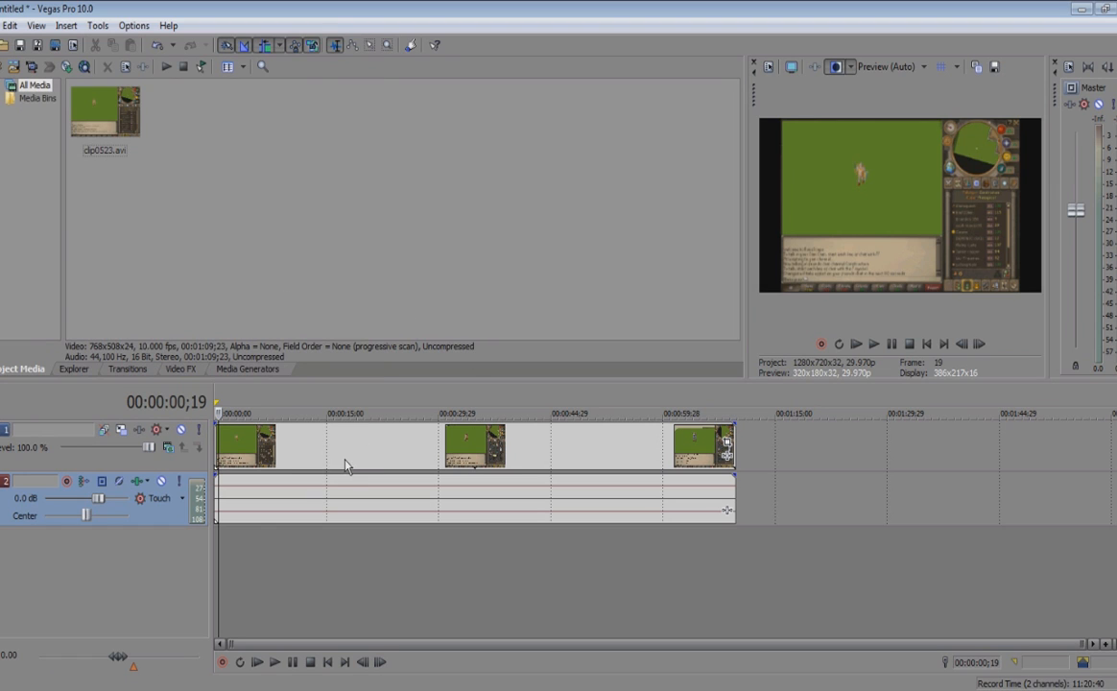
Cut the clip's audio event from the timeline and delete the empty audio track.
right_click(667, 506)
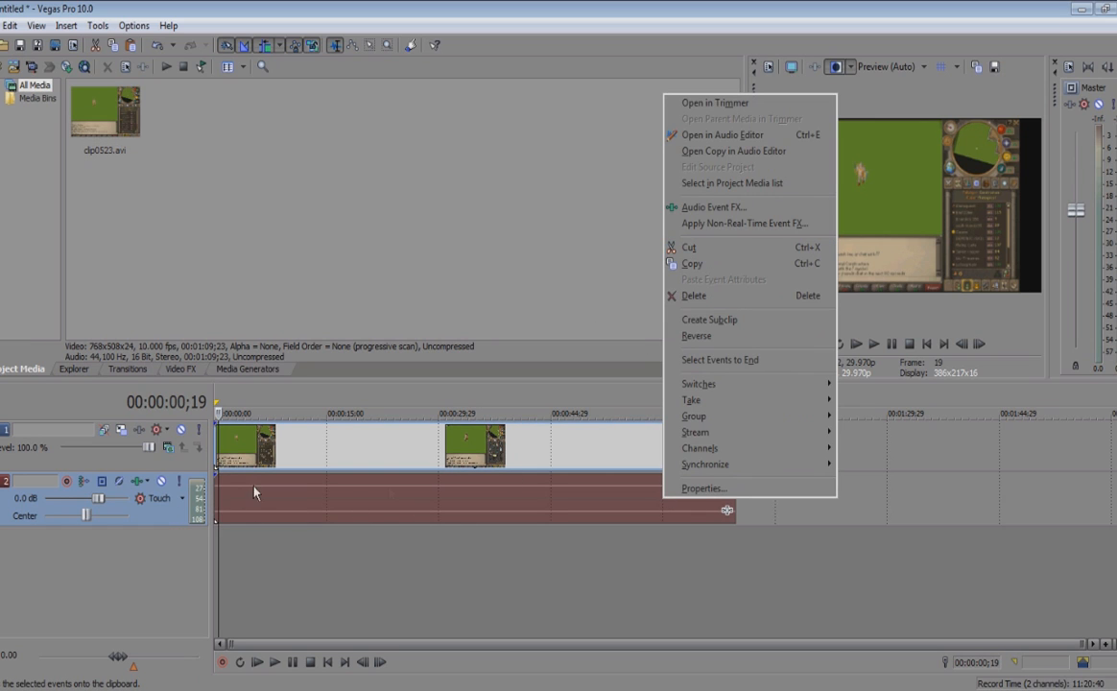
left_click(697, 247)
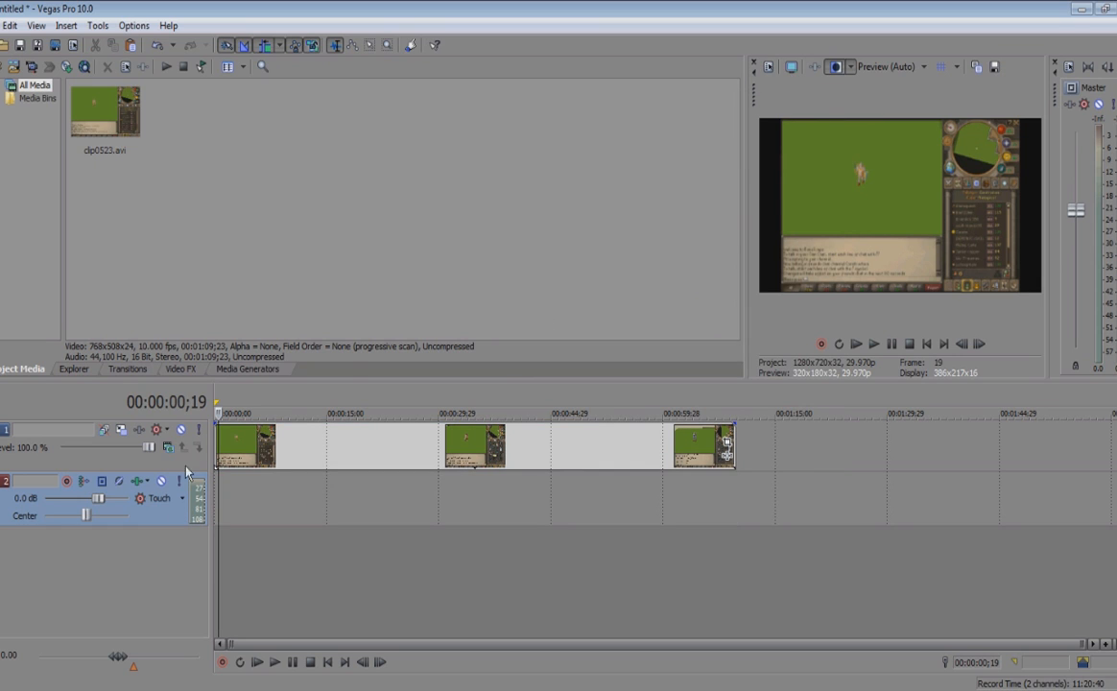
right_click(188, 519)
left_click(217, 249)
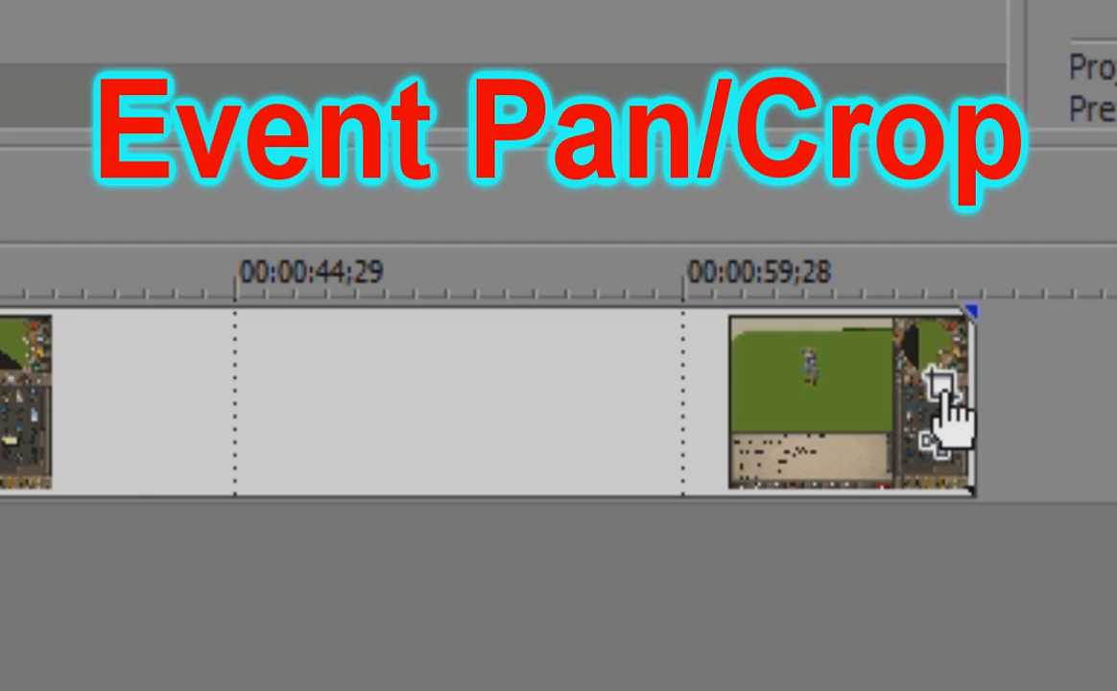
Open the video event's Event Pan/Crop settings and match the crop frame to the output aspect.
left_click(941, 389)
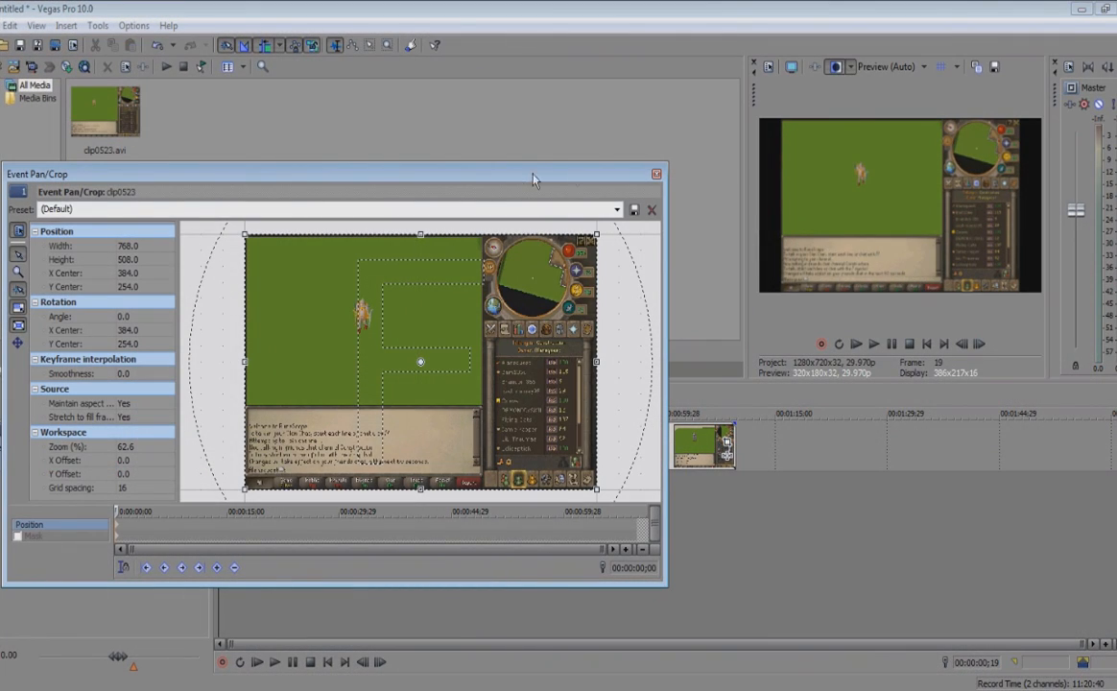
left_click_drag(630, 176, 660, 164)
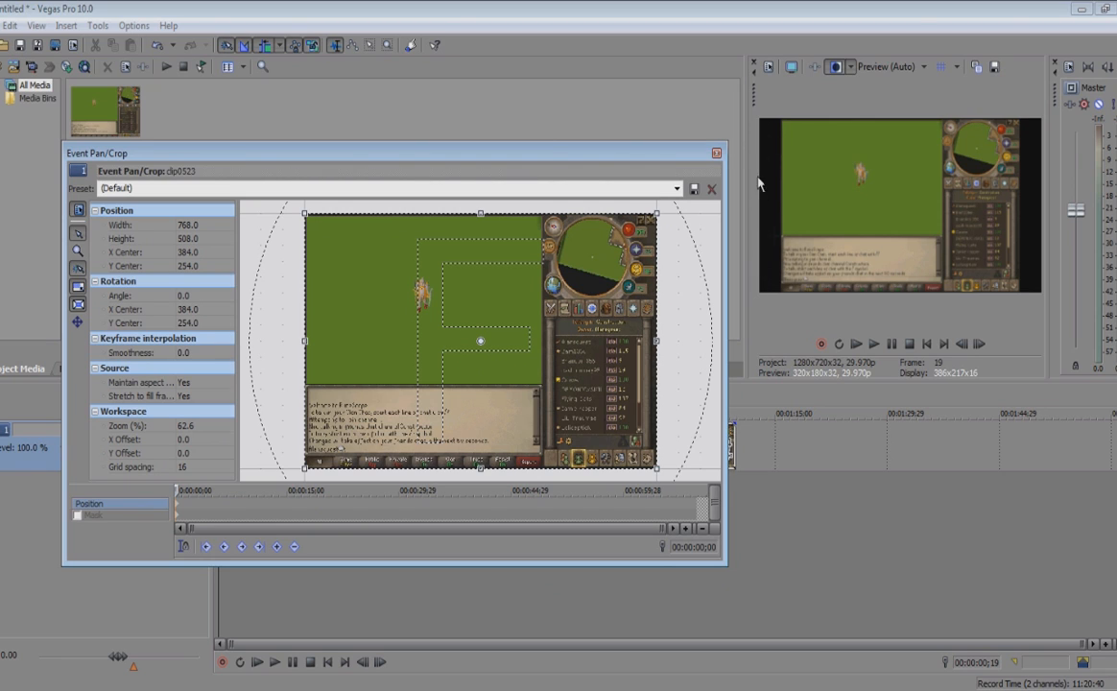
right_click(559, 381)
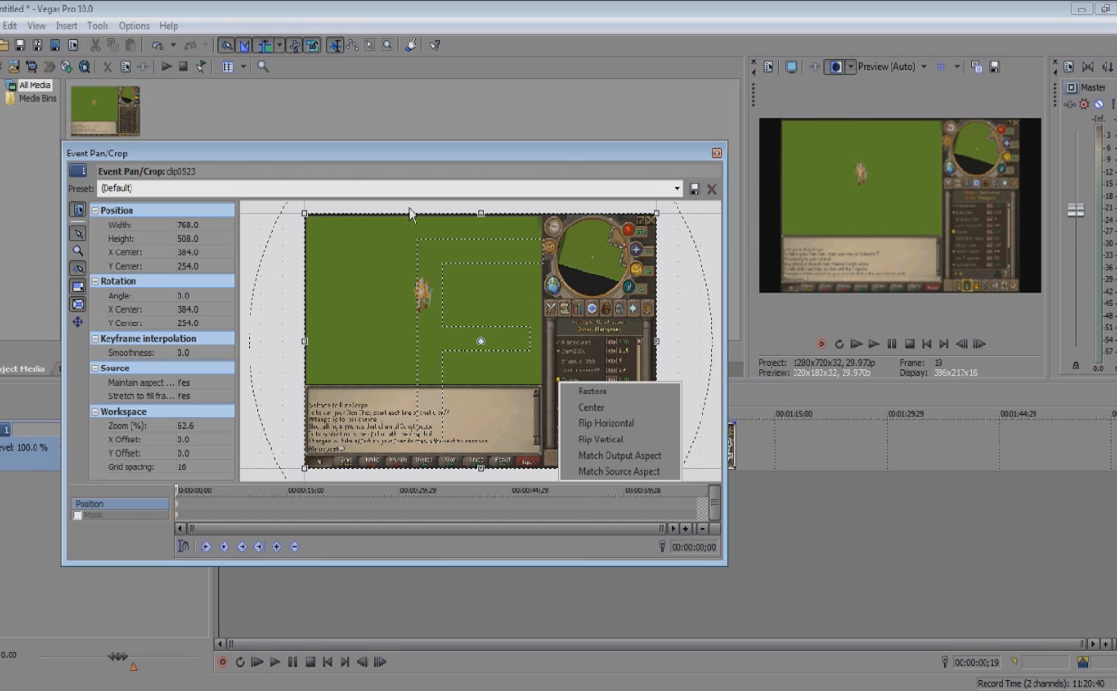
left_click(653, 465)
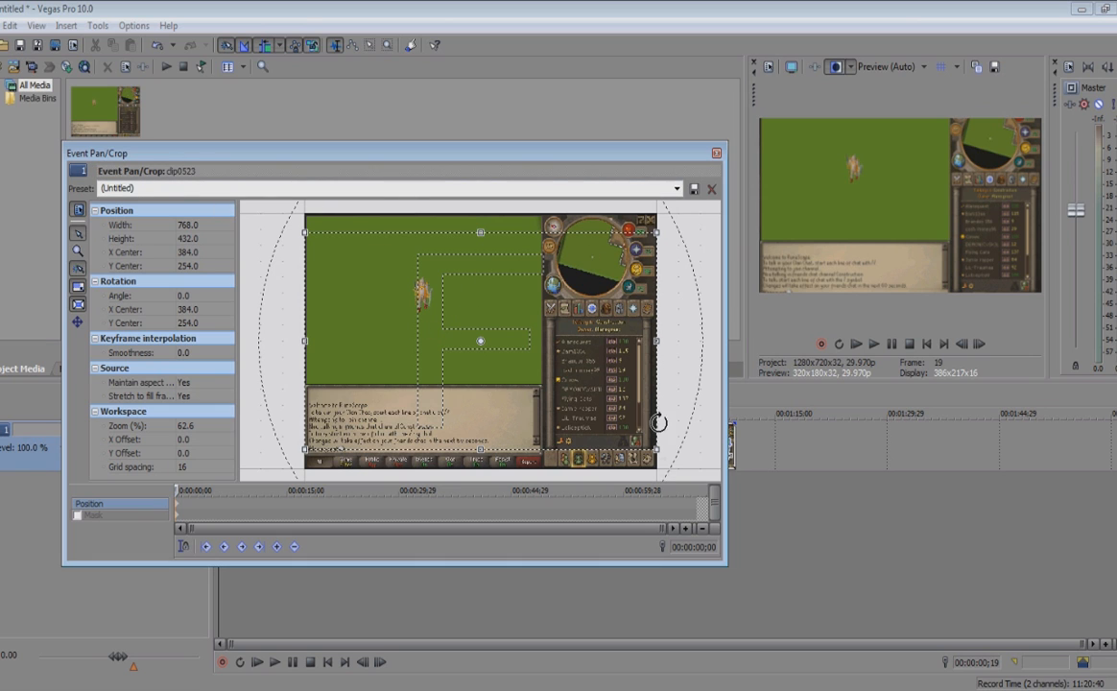
Try a tight crop of about 338.7 by 190.5 around the character, and restore the full frame.
left_click_drag(652, 446, 567, 390)
left_click_drag(522, 353, 459, 304)
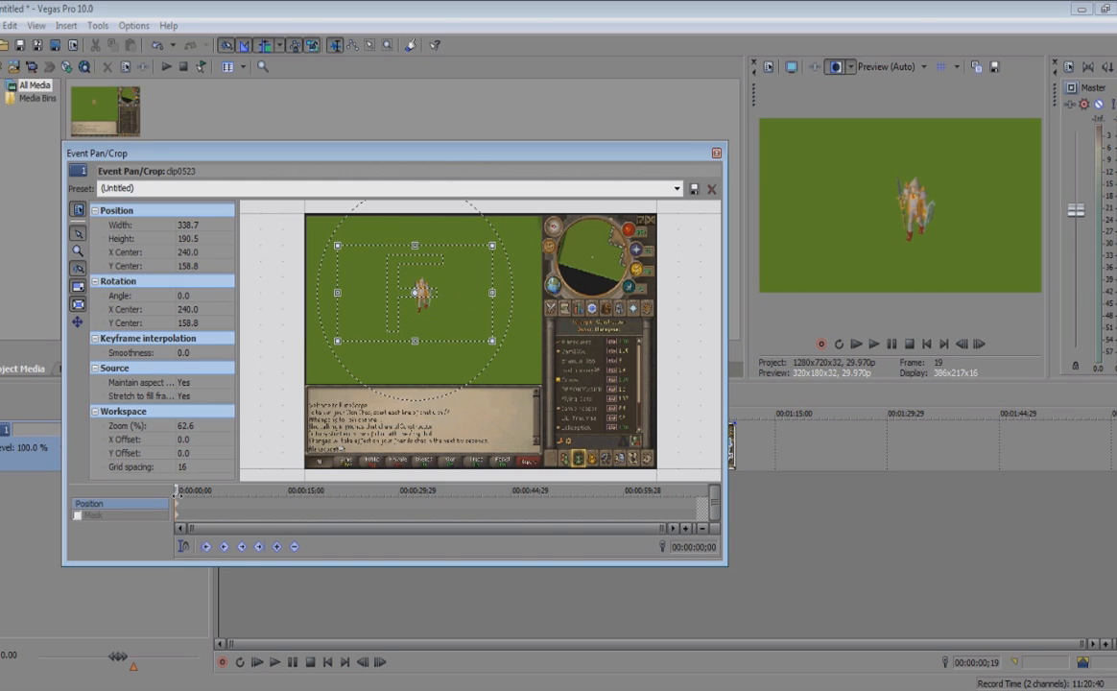
right_click(458, 309)
left_click(467, 322)
Match the crop to the output aspect and shrink it to about 564.4 by 317.5, centered near 288, 222.3.
right_click(460, 329)
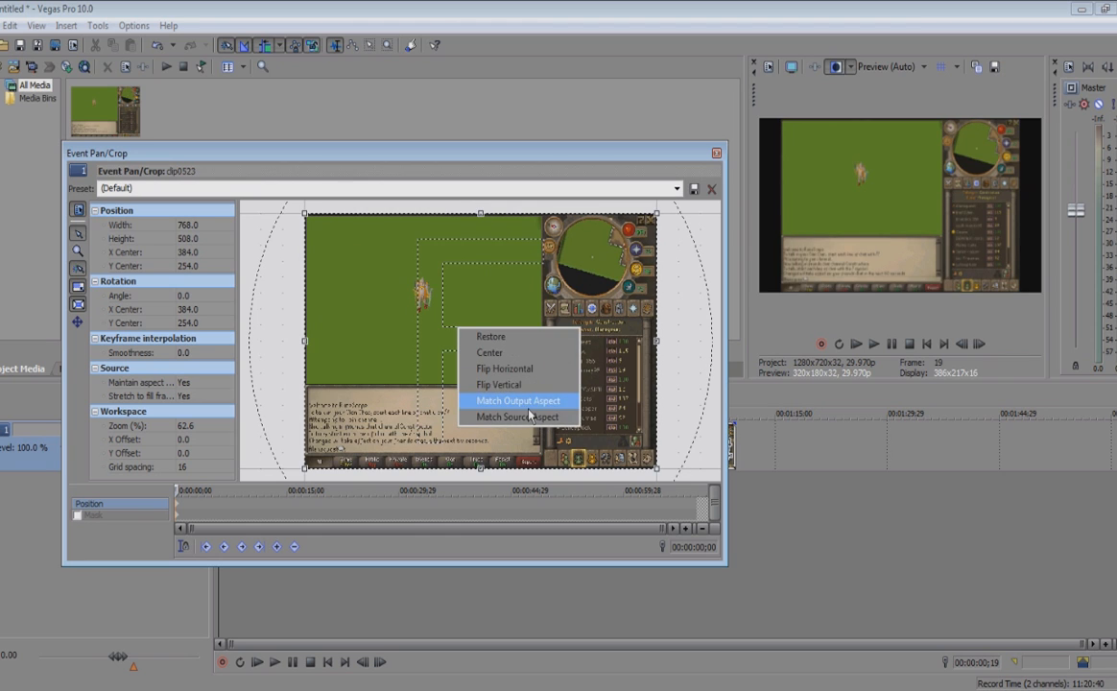
left_click(523, 401)
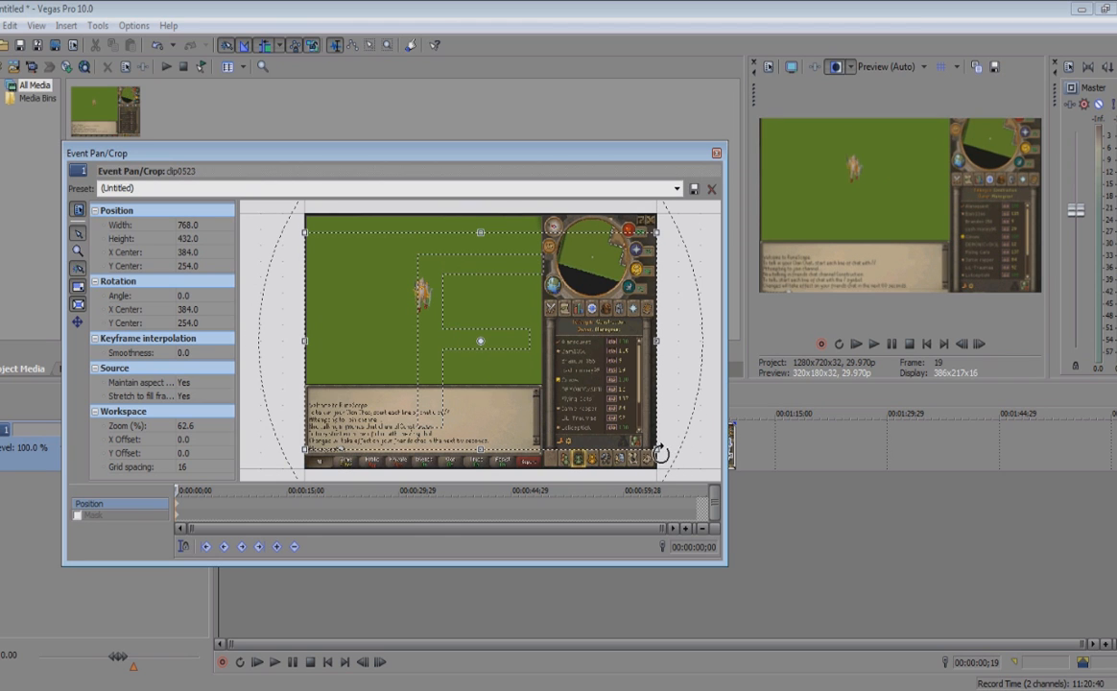
left_click_drag(656, 449, 566, 405)
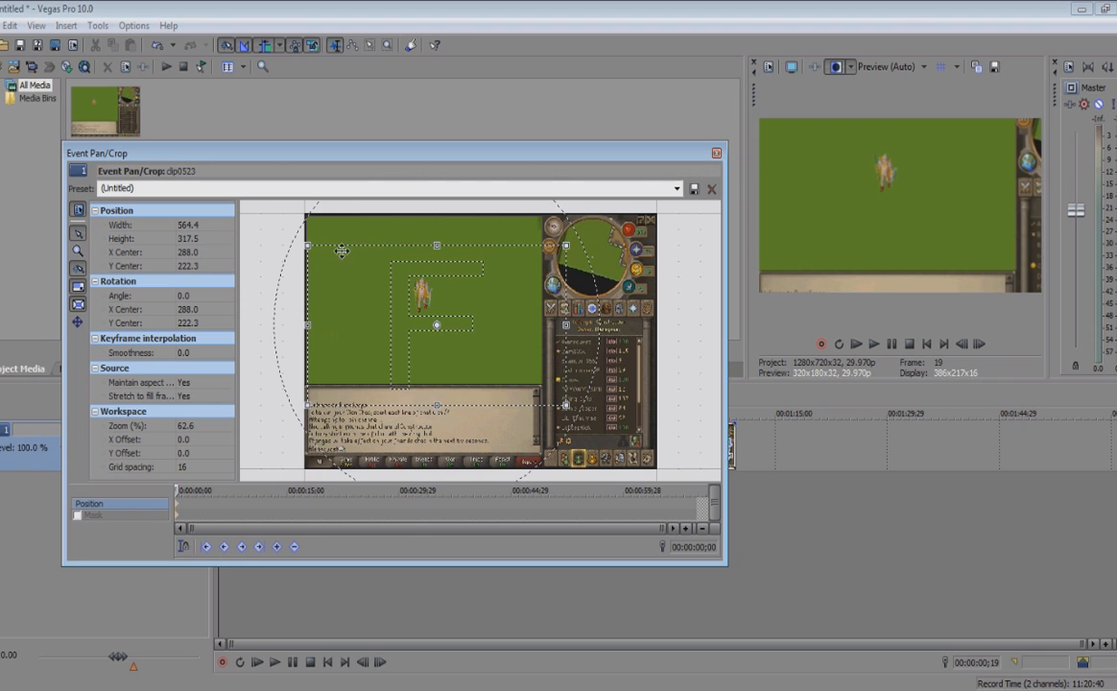
mouse_move(337, 322)
left_mouse_down()
mouse_move(442, 320)
mouse_move(337, 322)
left_mouse_up()
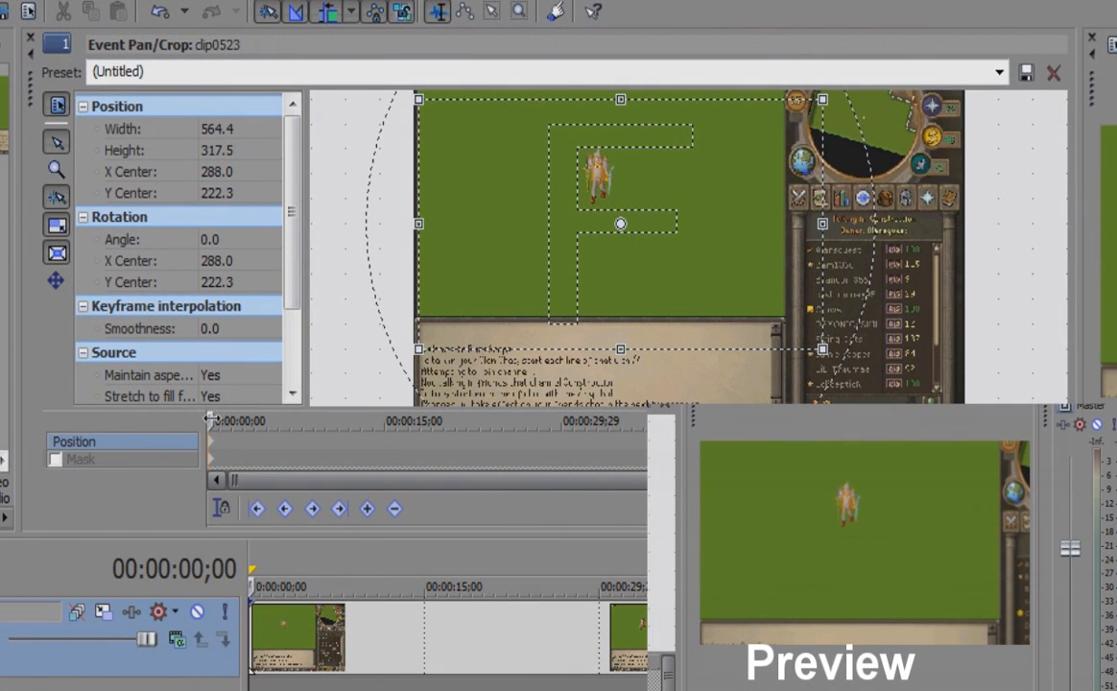
Shift the crop frame to an X center of about 480 at about 17;24 in the clip and preview the pan.
left_click_drag(212, 429, 418, 442)
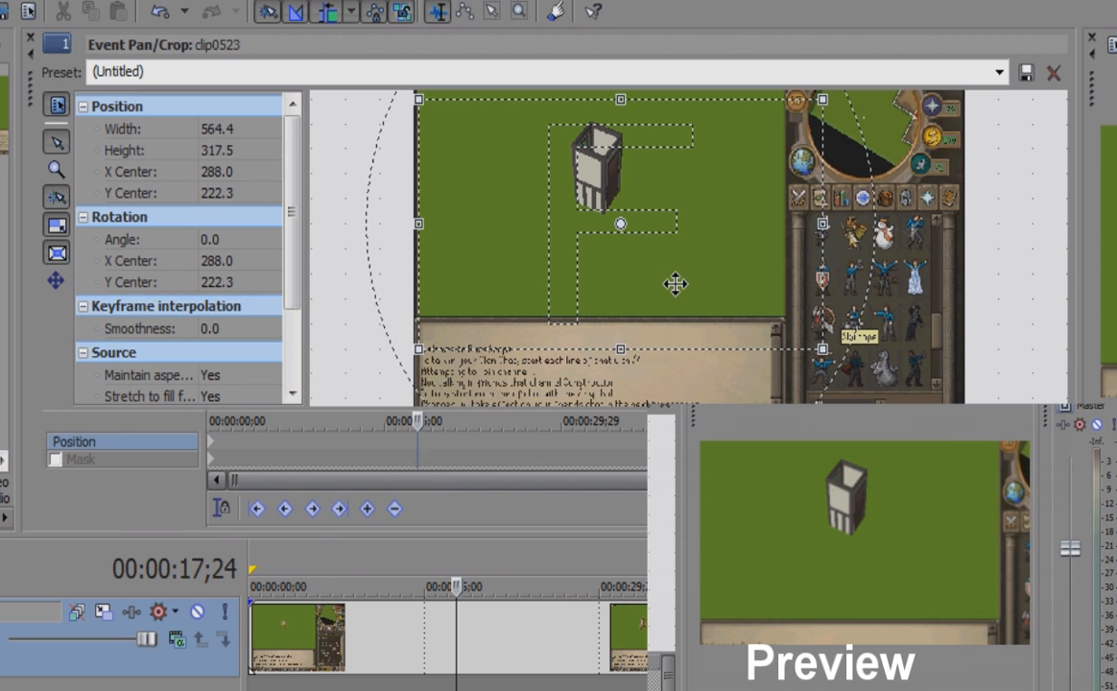
left_click_drag(673, 284, 821, 278)
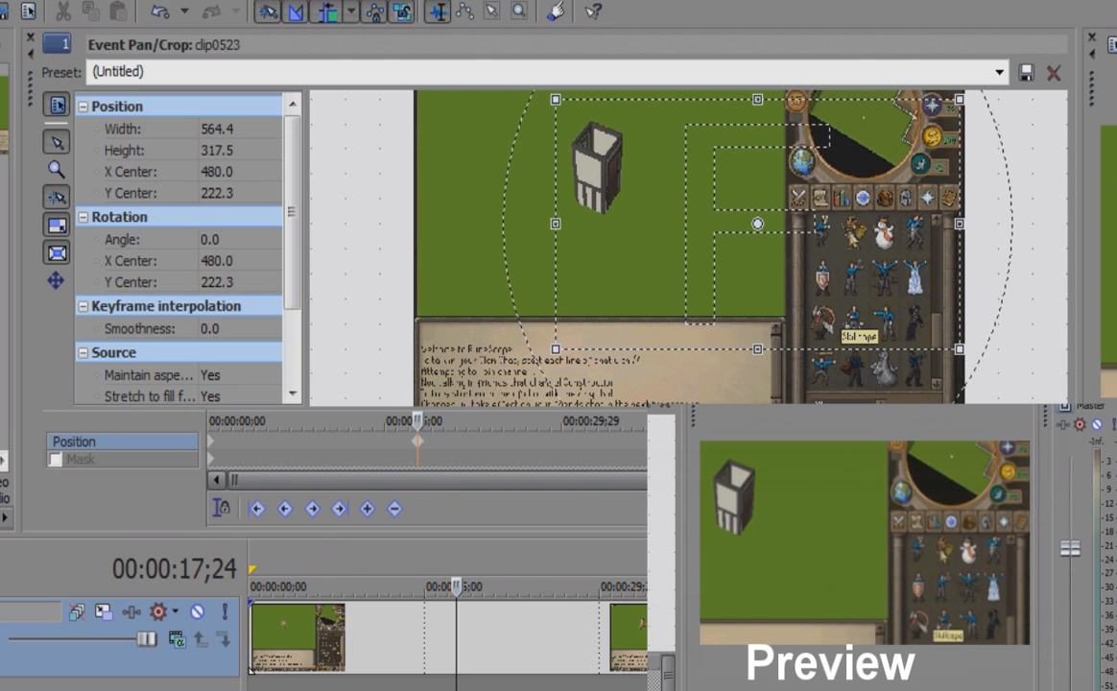
key("shift+space")
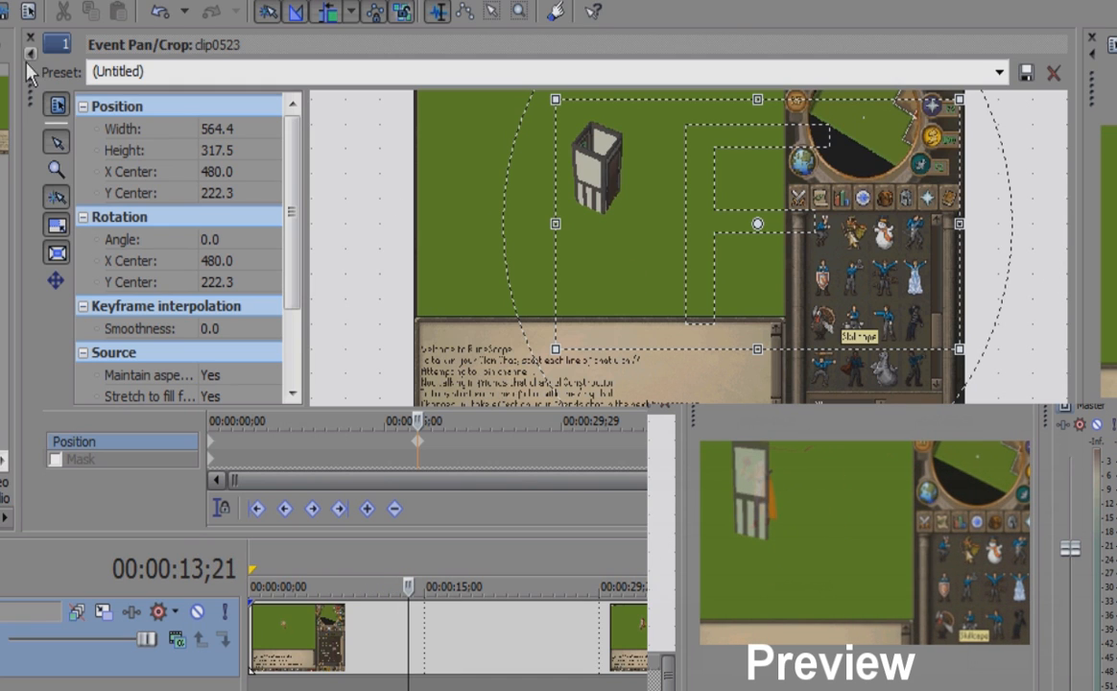
Undock the Event Pan/Crop window and float it over the workspace.
left_click_drag(29, 91, 24, 288)
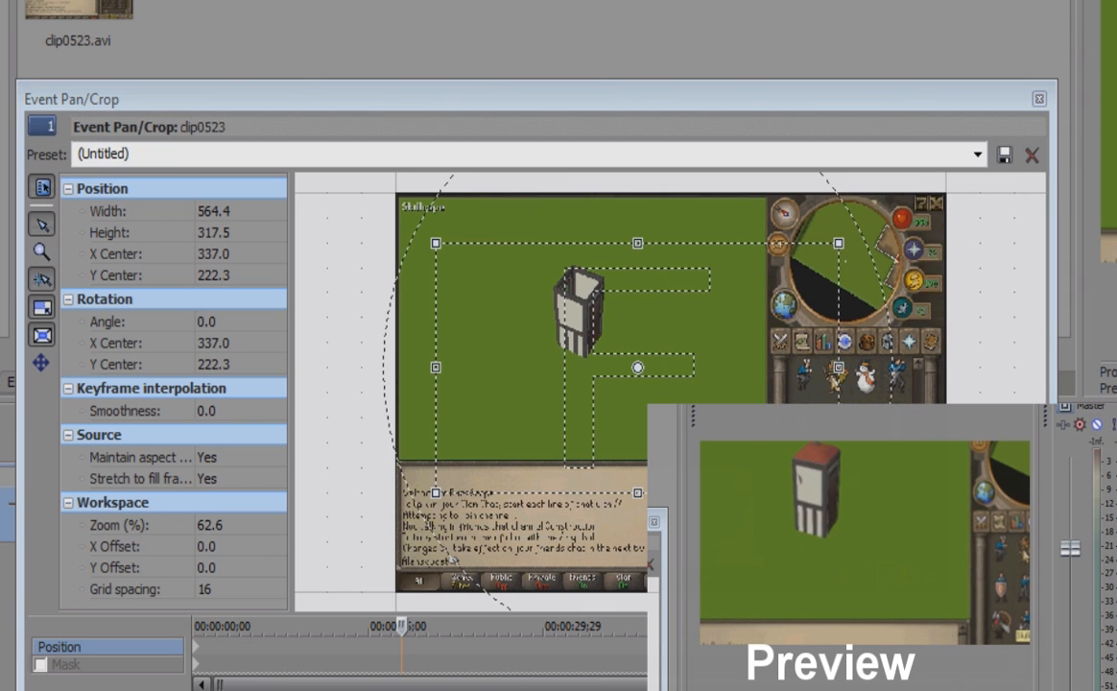
left_click_drag(869, 101, 454, 0)
left_click_drag(377, 0, 814, 64)
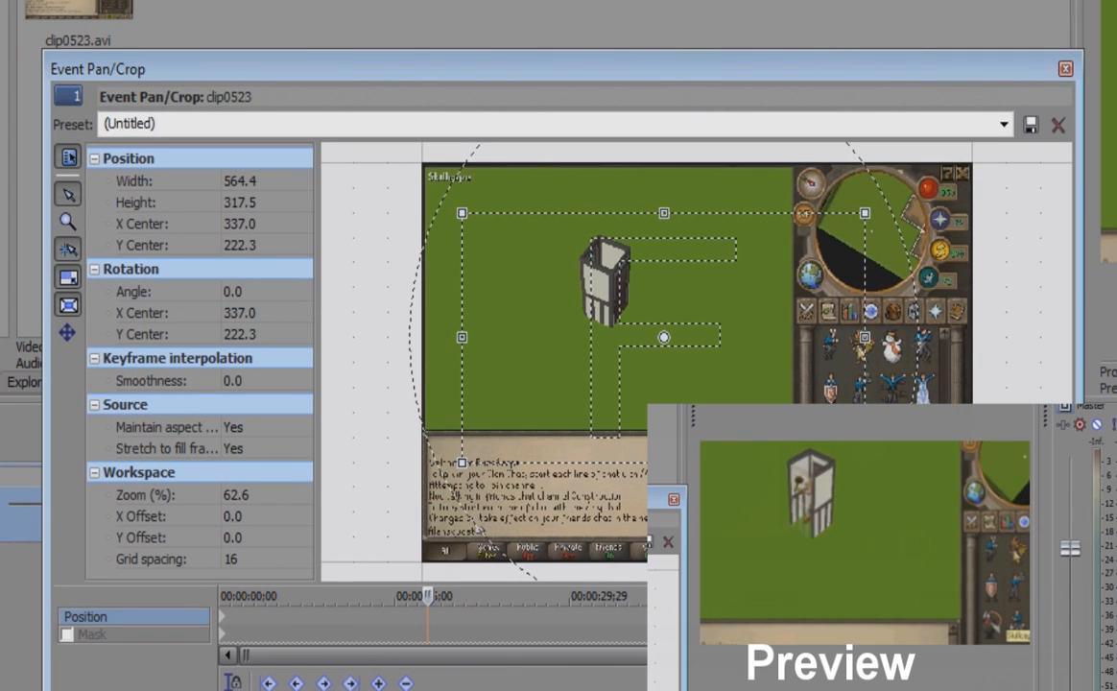
Move the second crop keyframe close to the start of the clip and delete it.
left_click_drag(429, 617, 263, 592)
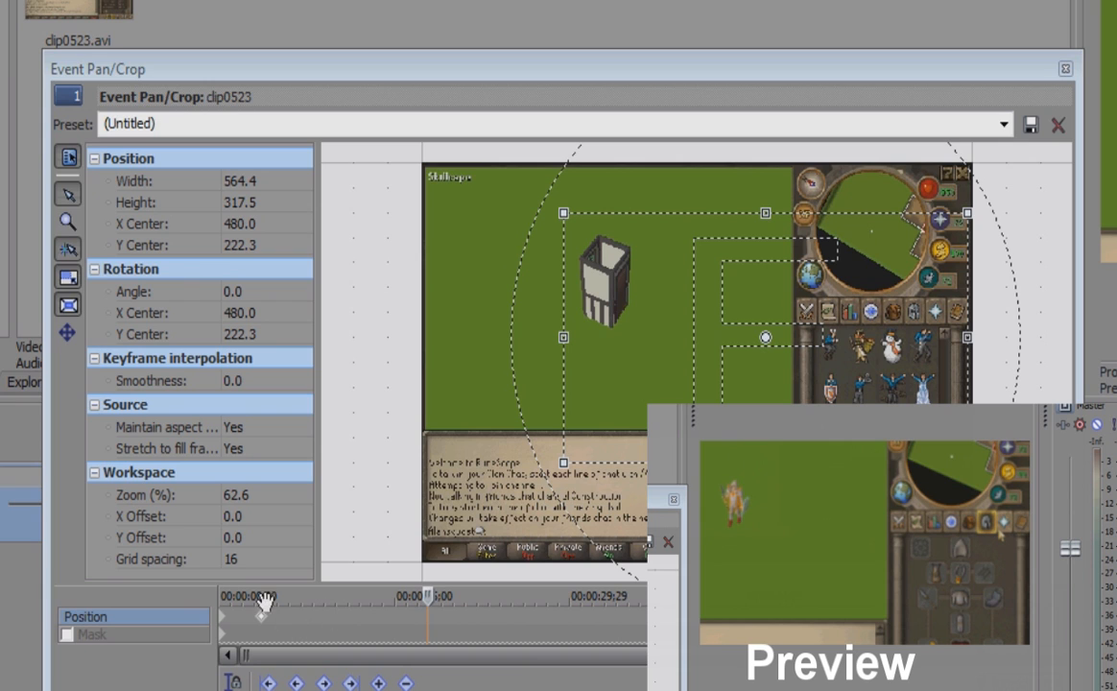
right_click(261, 613)
left_click(351, 429)
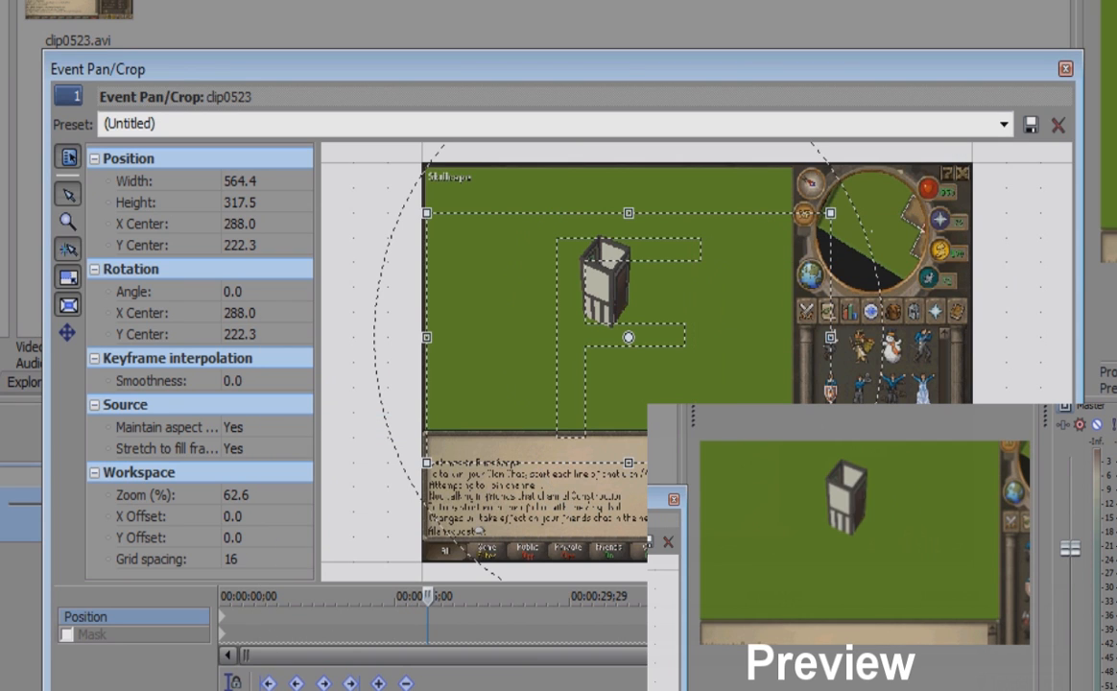
Try a crop of about 480 by 270 centered near 240, 158.8 at the current time, and delete its keyframe.
right_click(710, 387)
left_click(763, 408)
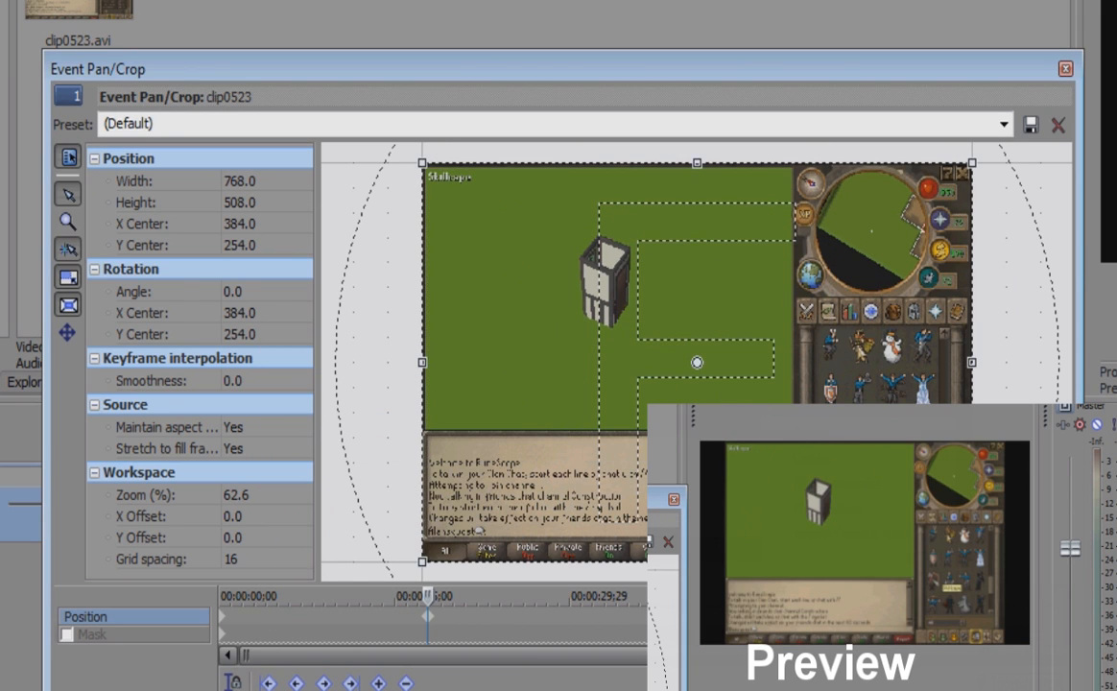
left_click_drag(973, 532, 869, 469)
left_click_drag(811, 428, 704, 342)
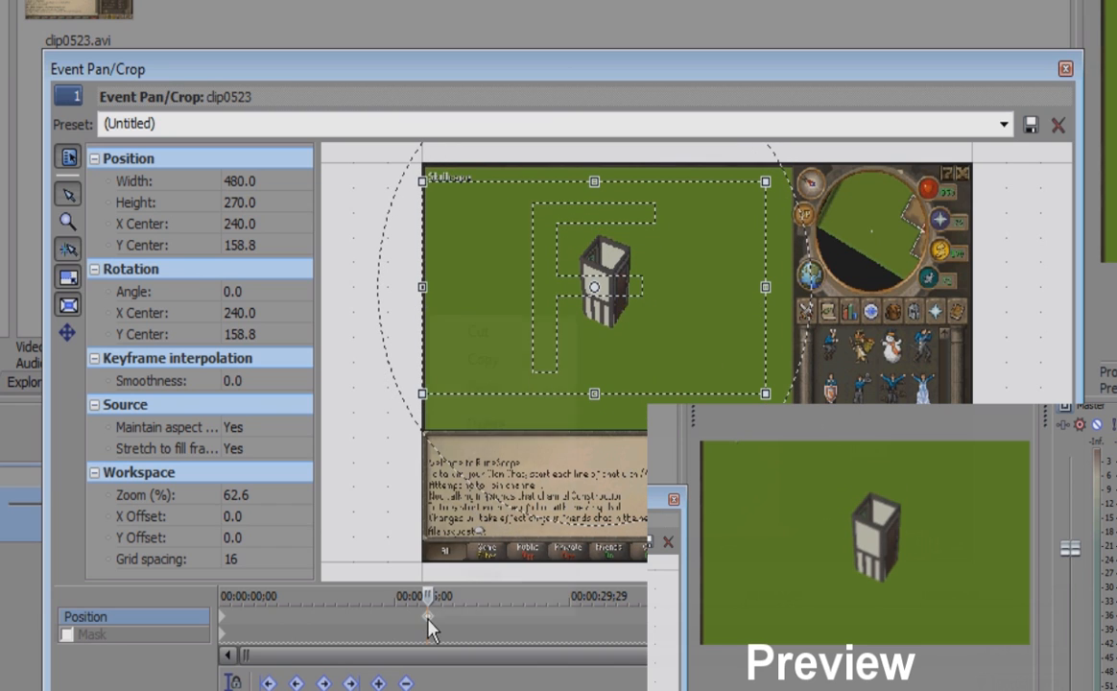
left_click(474, 427)
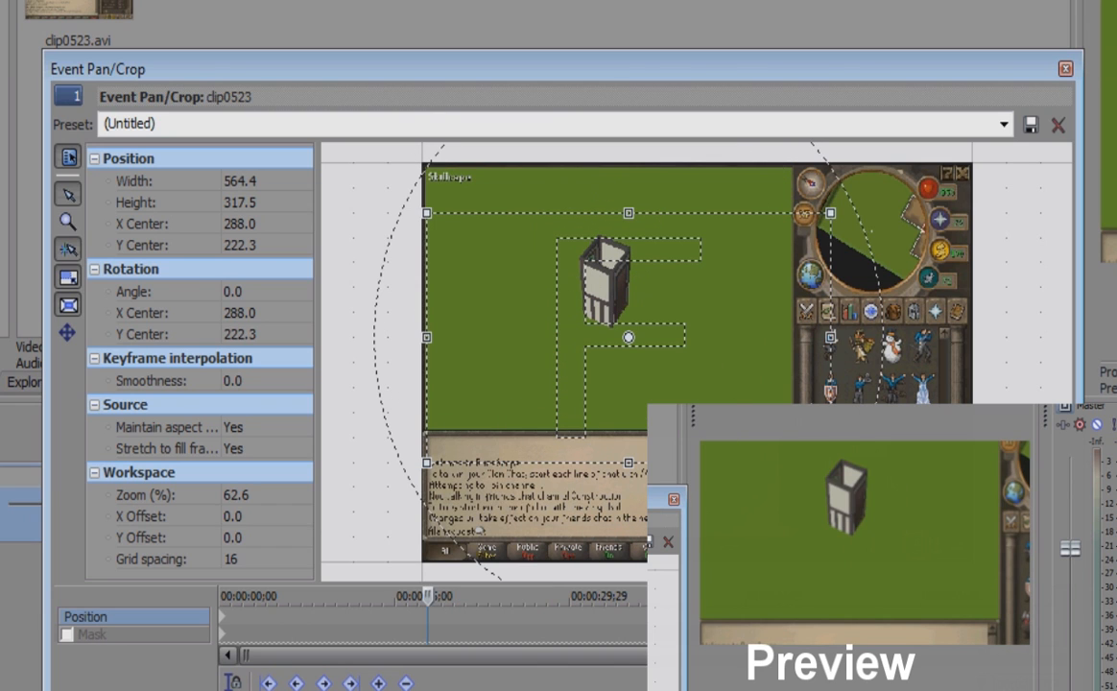
At the start of the clip, crop to about 384 by 216 around the character, centered near 288, 158.8, and close Event Pan/Crop.
left_click_drag(427, 596, 222, 596)
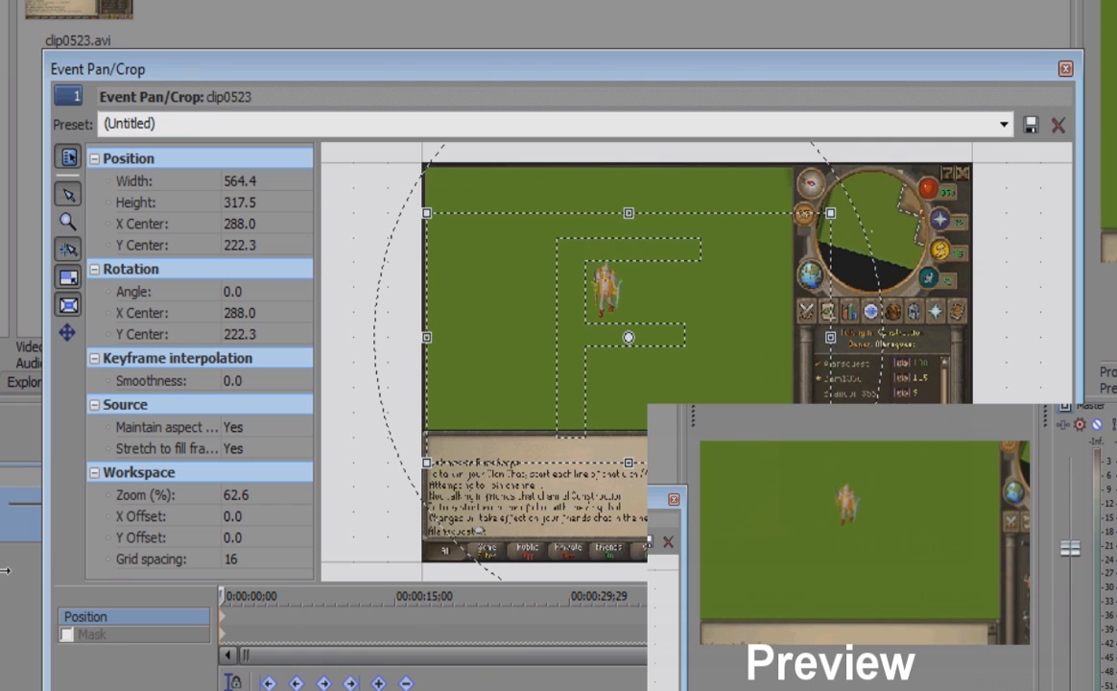
left_click_drag(832, 463, 731, 401)
left_click_drag(681, 357, 670, 311)
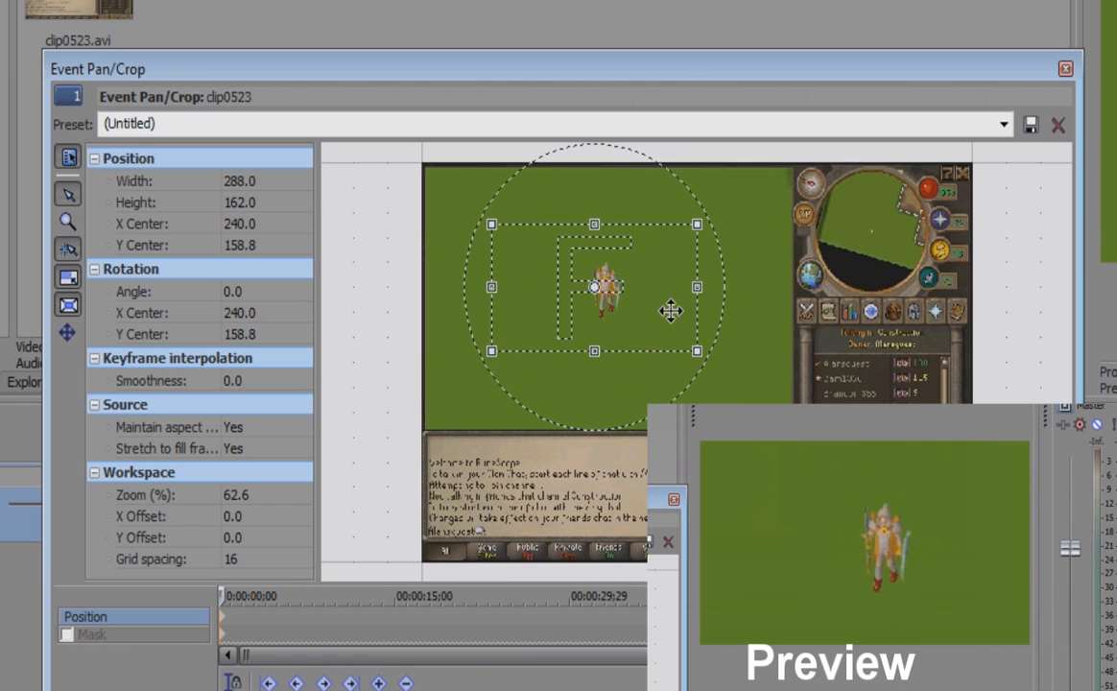
left_click_drag(697, 354, 738, 377)
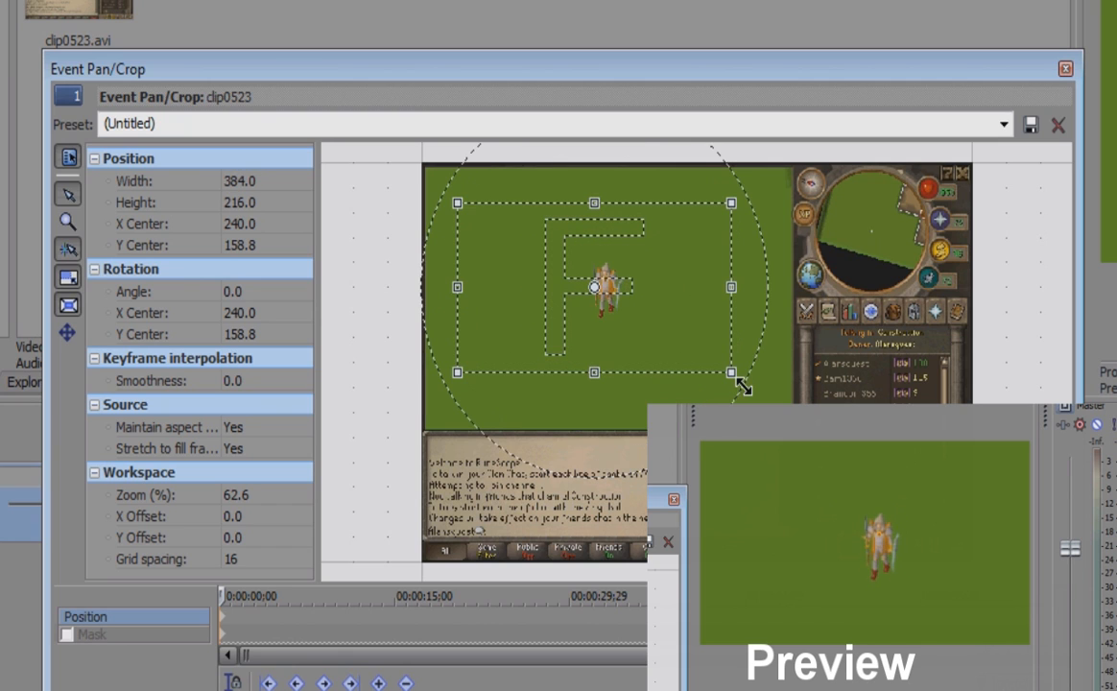
left_click_drag(698, 327, 710, 333)
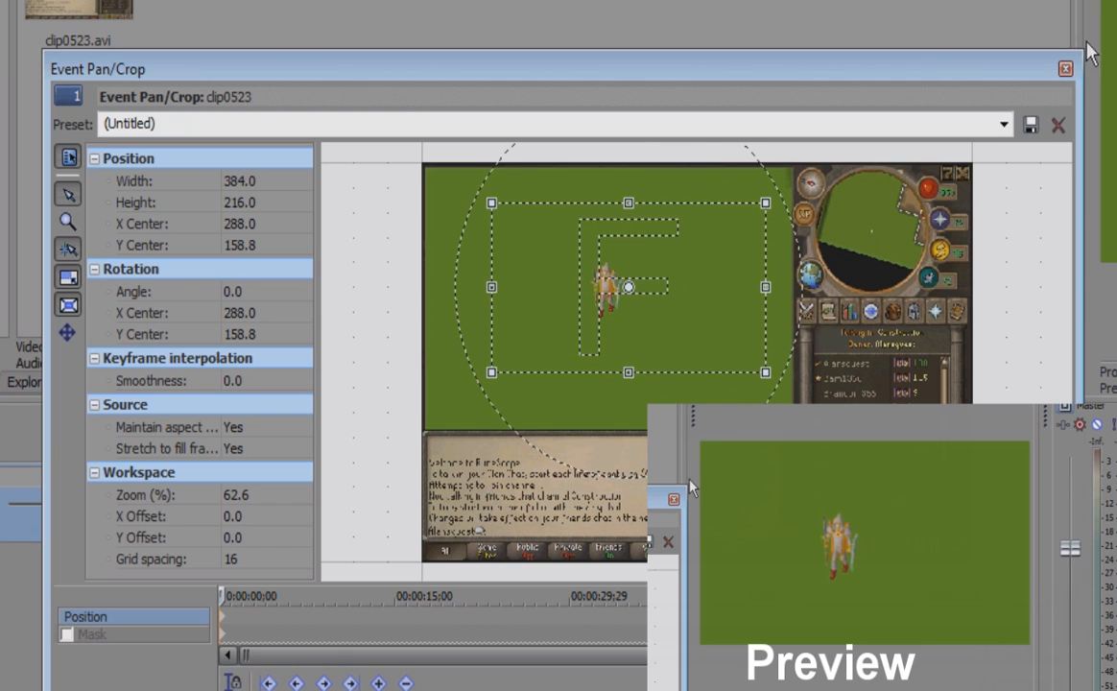
left_click(1066, 69)
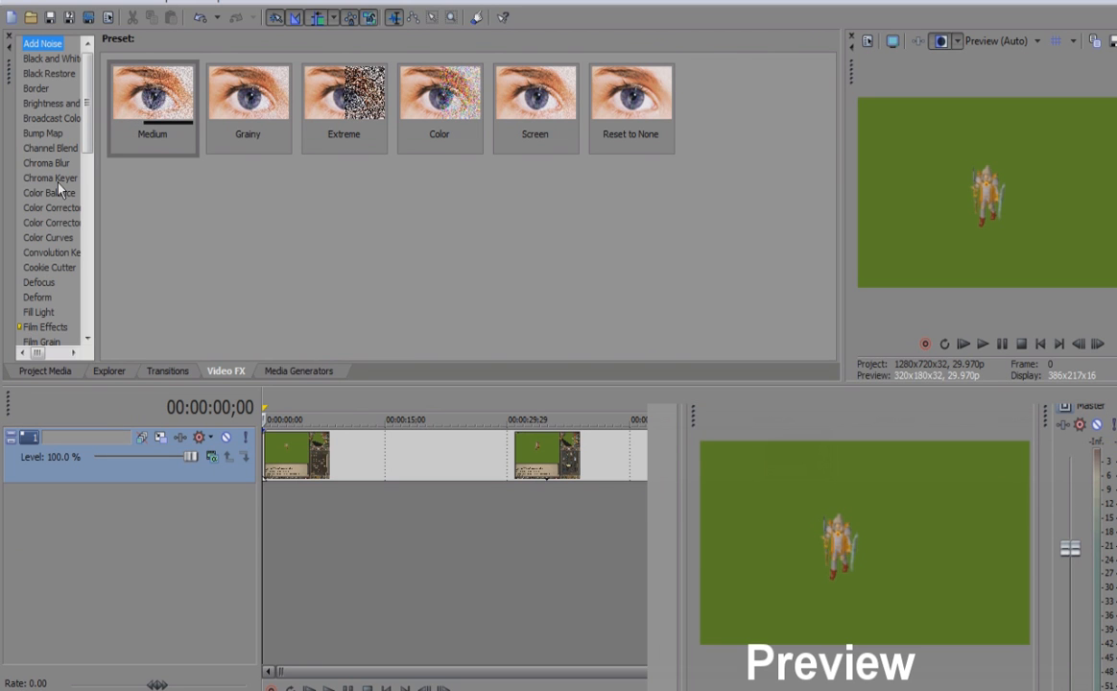
Apply the Chroma Keyer effect's Green Screen preset to the video clip on the timeline.
left_click(55, 179)
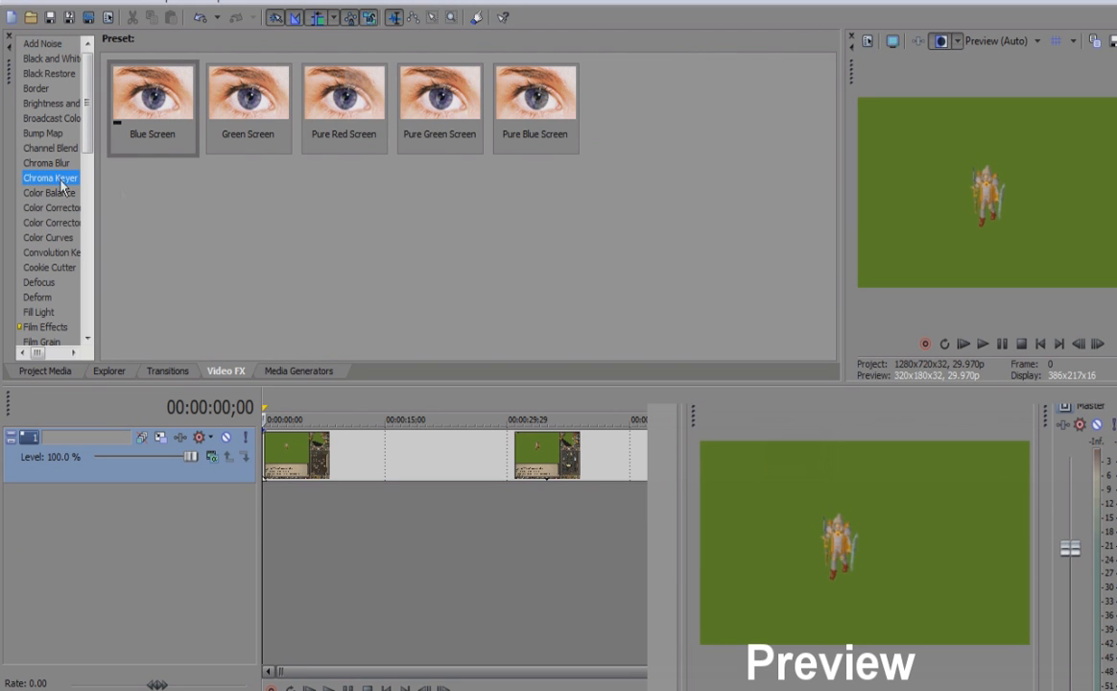
left_click(248, 103)
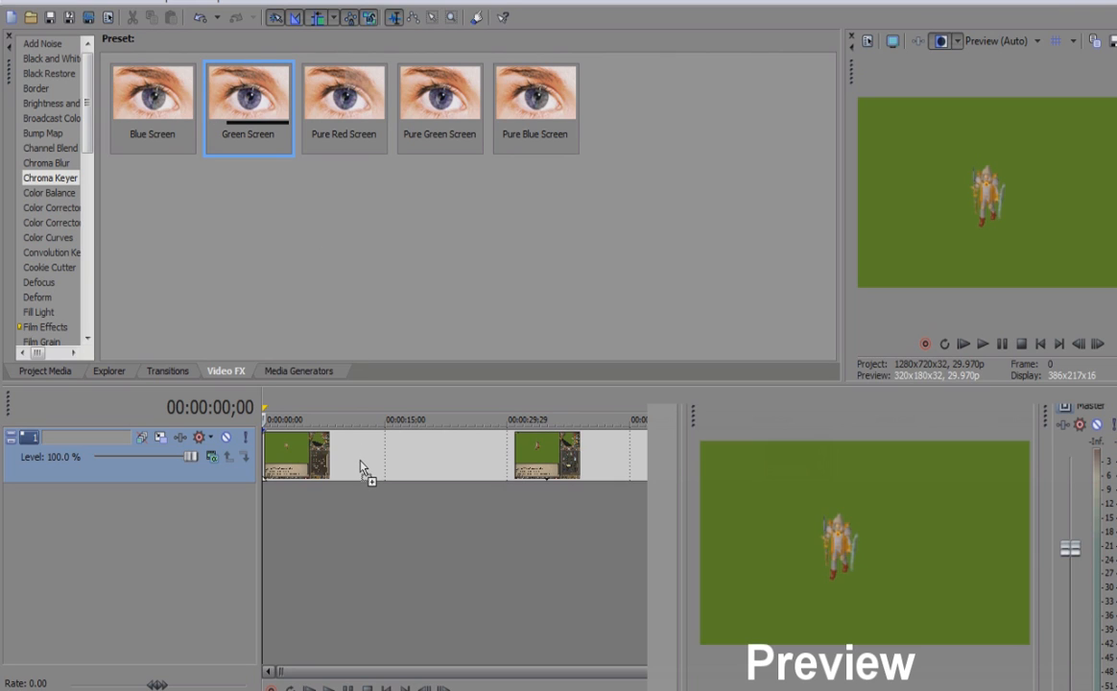
left_click_drag(360, 460, 380, 477)
left_click(393, 687)
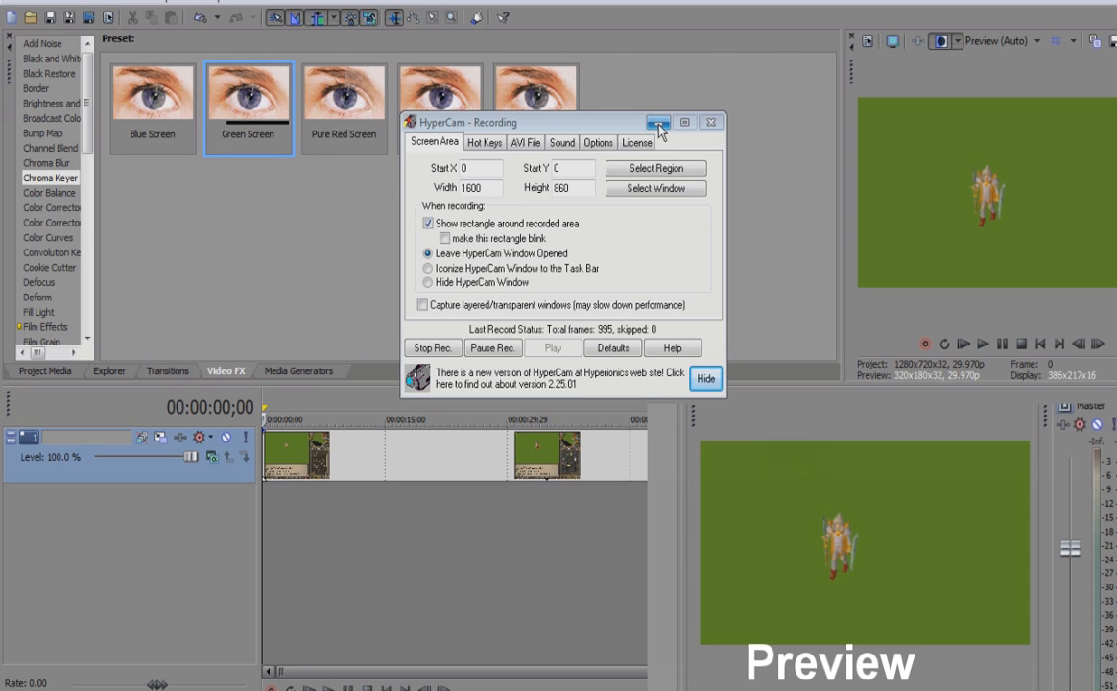
Look over HyperCam's AVI File recording settings, return to its Screen Area settings and minimize the recorder window.
left_click(525, 142)
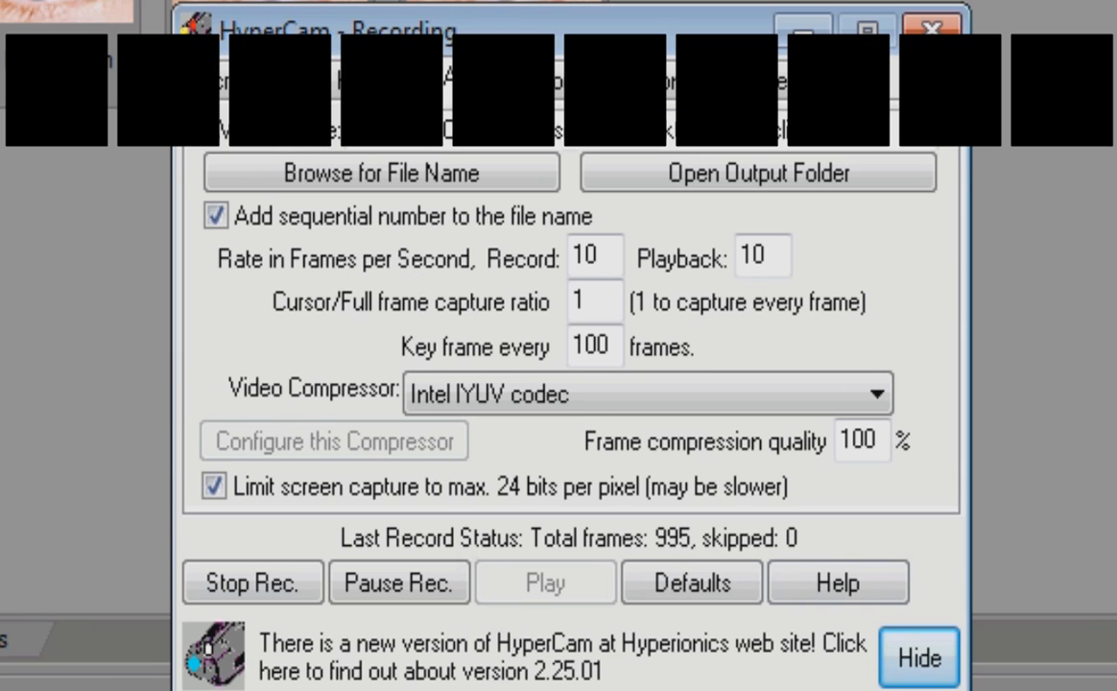
left_click(224, 81)
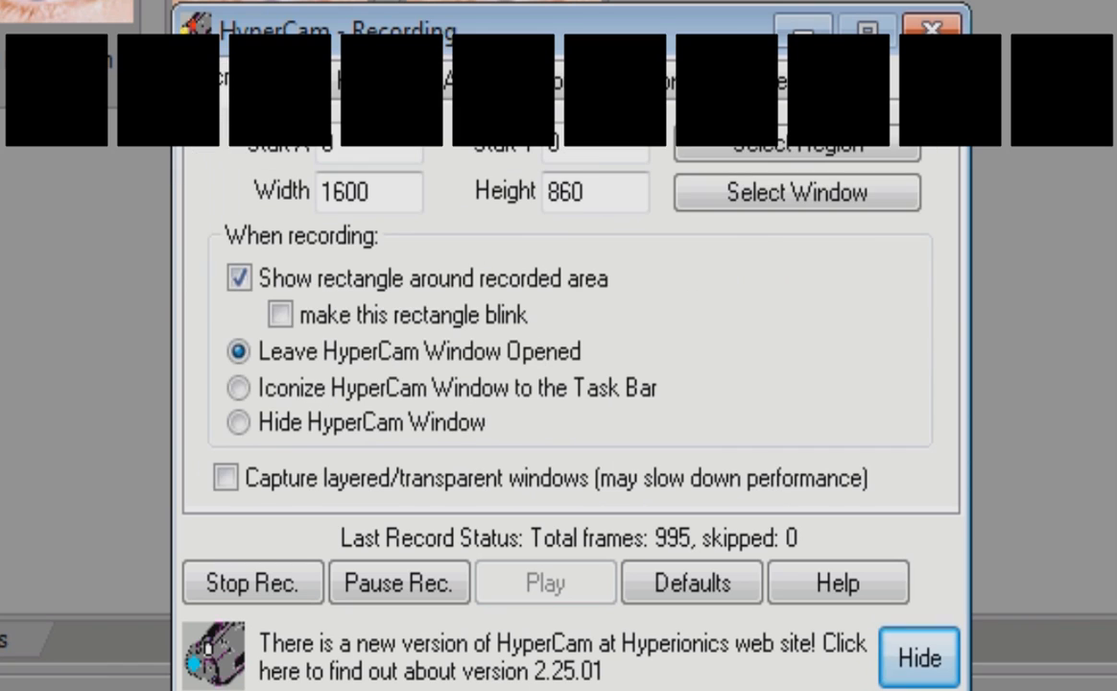
left_click(803, 29)
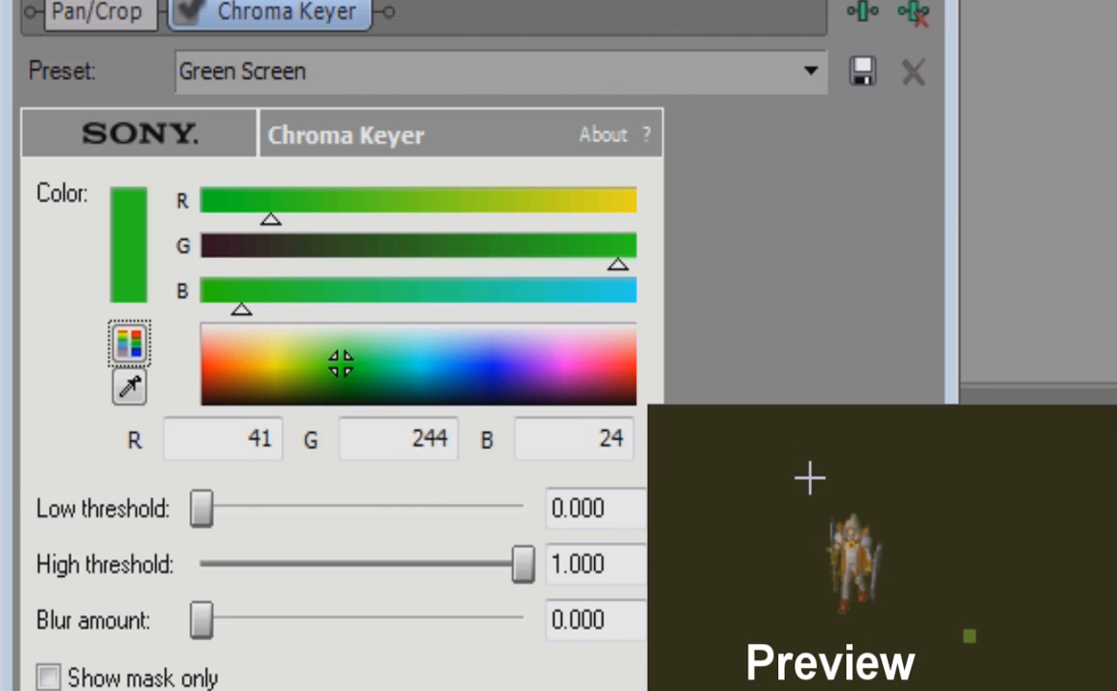
Set the Chroma Keyer's low threshold to about 0.533 and its high threshold to about 0.709.
left_click(507, 565)
left_click(405, 564)
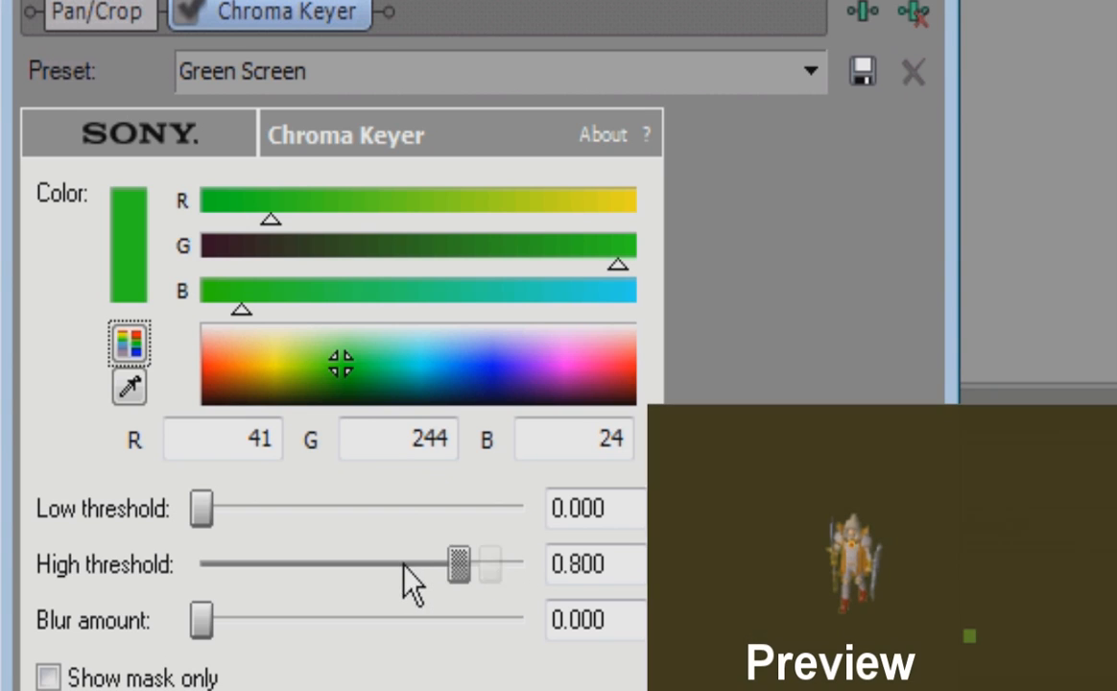
left_click_drag(453, 564, 523, 571)
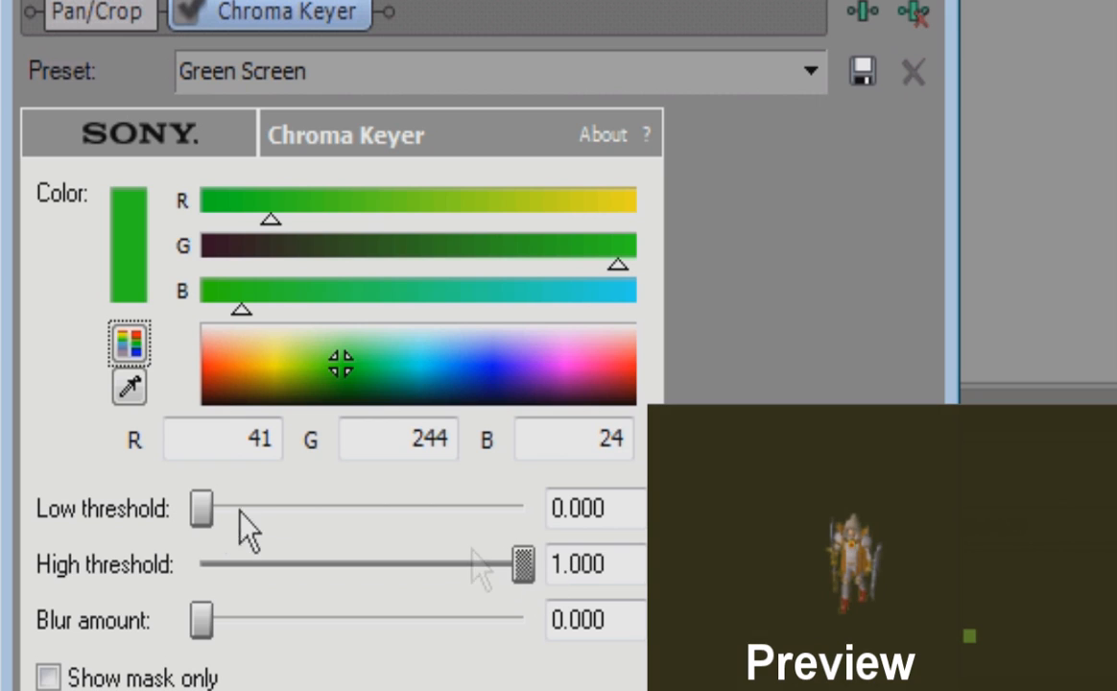
left_click_drag(202, 511, 367, 528)
left_click_drag(522, 567, 426, 557)
Try a Chroma Keyer blur amount of about 0.272 and return it to 0.000.
left_click_drag(202, 620, 291, 631)
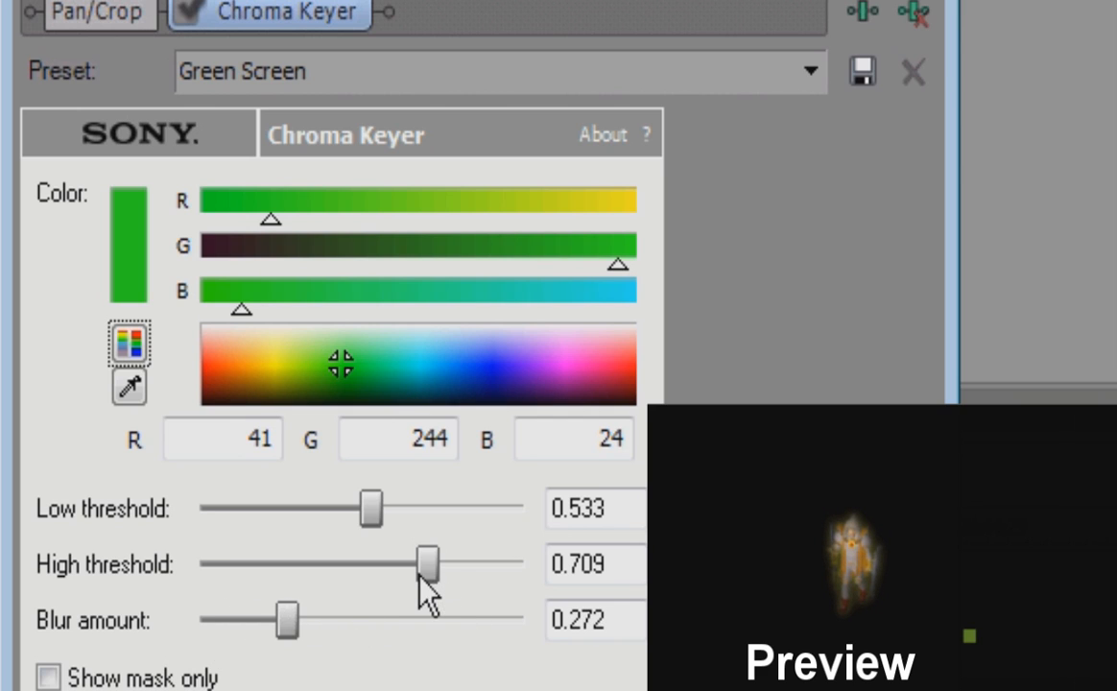
left_click_drag(285, 629, 82, 606)
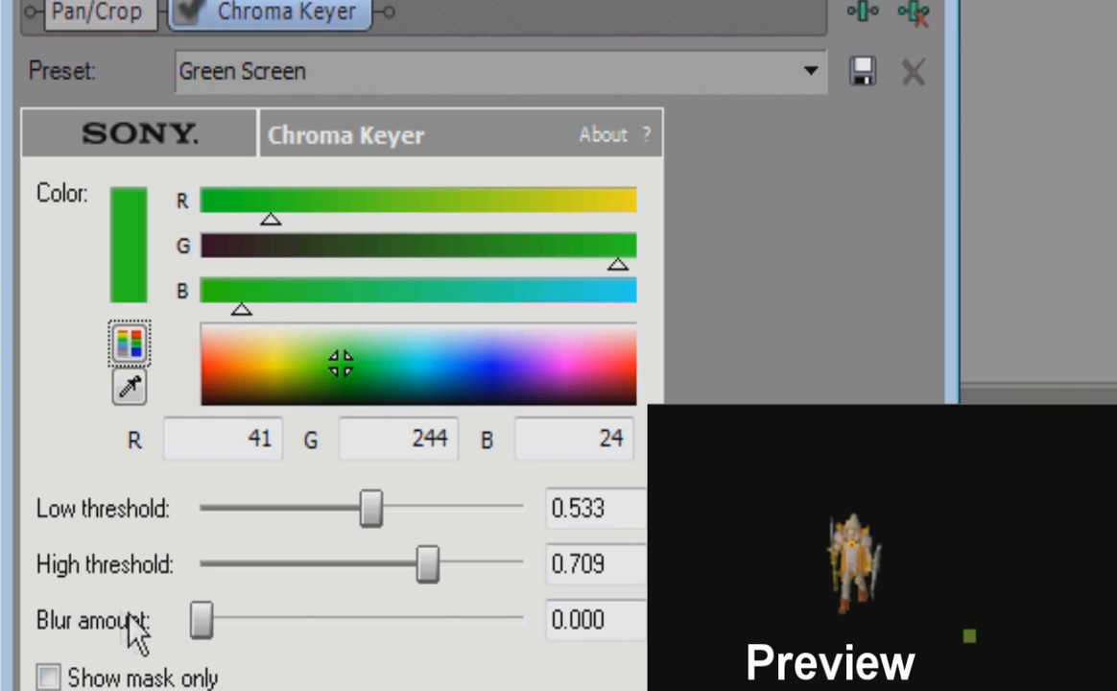
left_click_drag(134, 634, 200, 654)
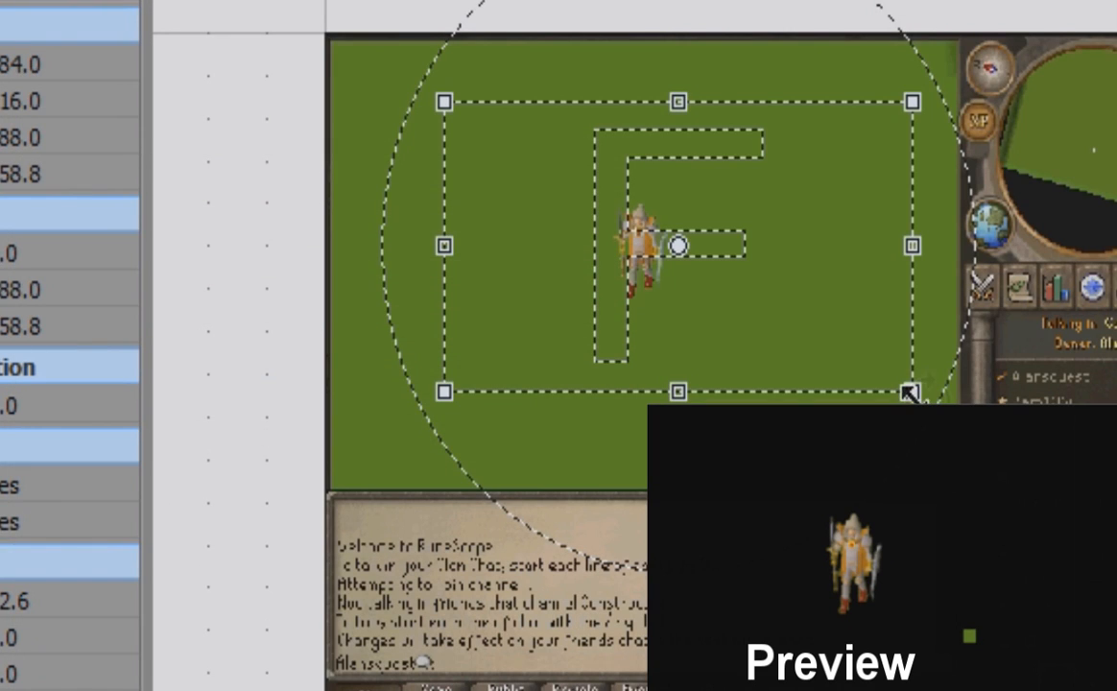
Tighten the crop closely around the character and set a moderate Chroma Keyer blur amount, trying about 0.824 first.
left_click_drag(858, 365, 748, 289)
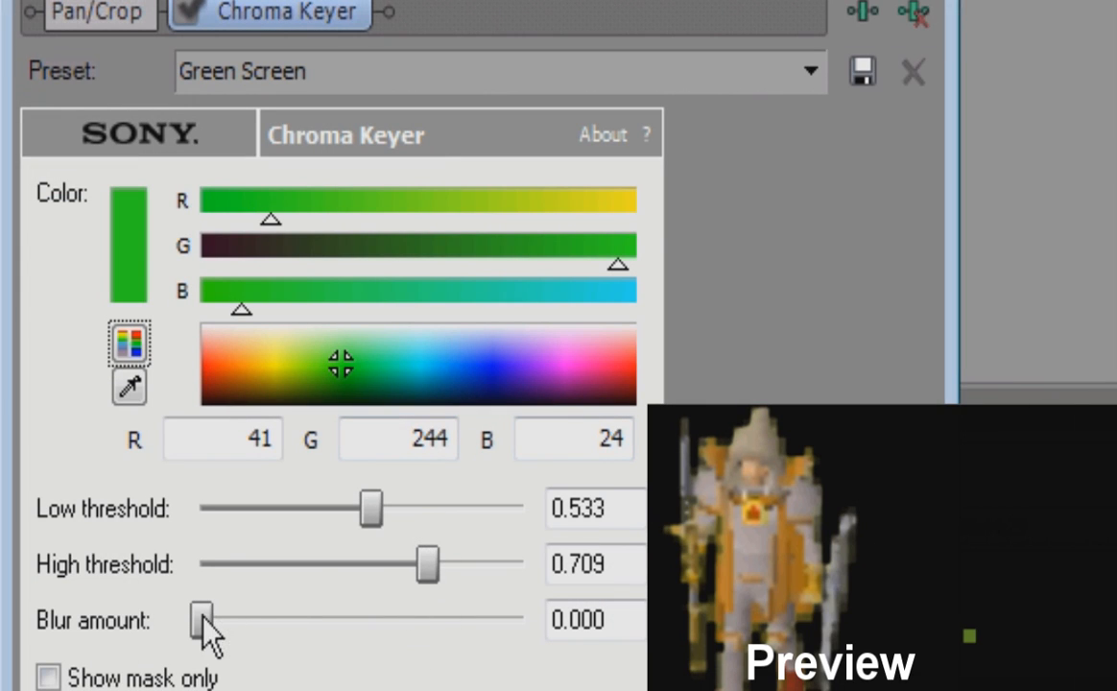
left_click_drag(202, 619, 467, 616)
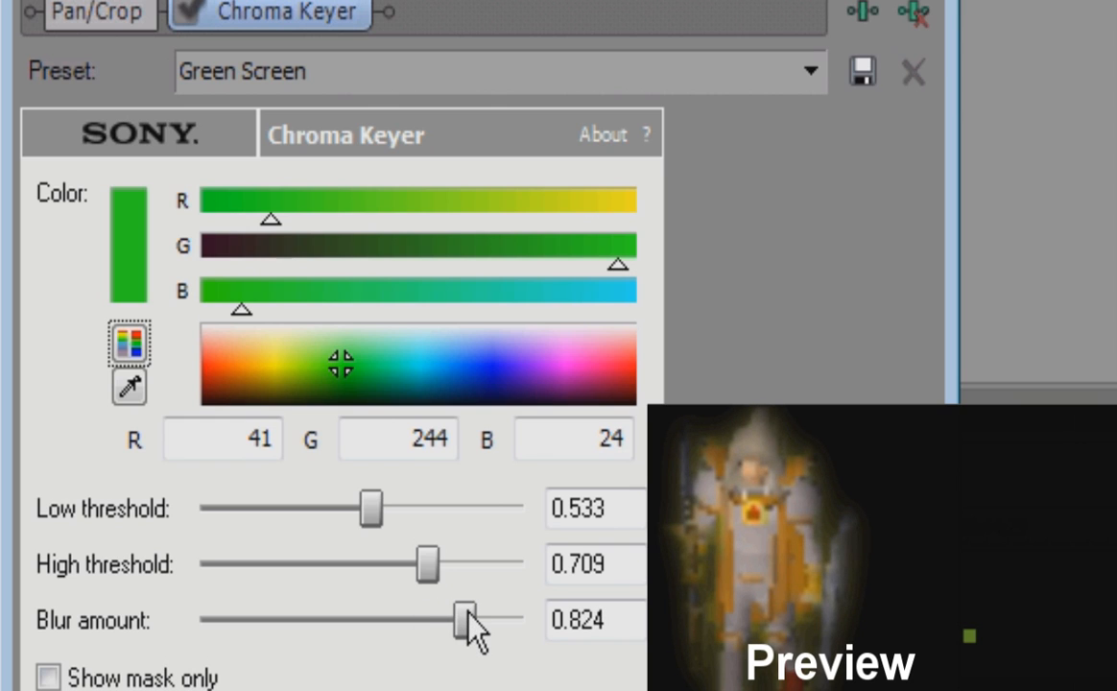
left_click_drag(468, 615, 335, 620)
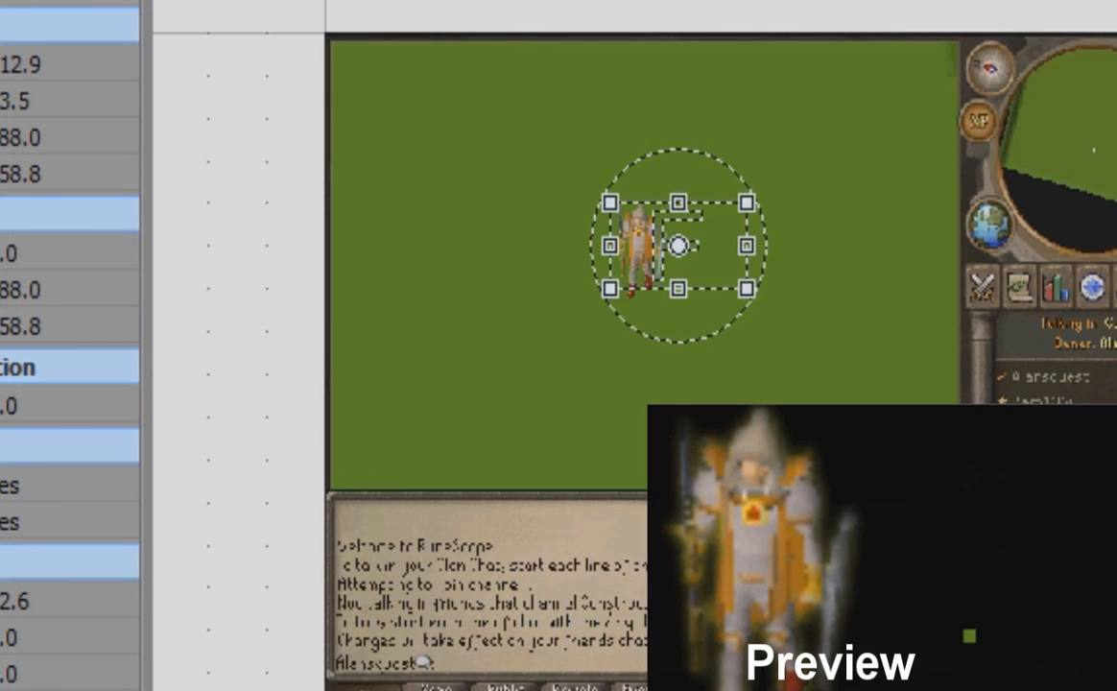
Widen the crop around the character back to about 384 by 216.
left_click_drag(743, 293, 910, 394)
mouse_move(818, 319)
left_mouse_down()
mouse_move(779, 315)
mouse_move(826, 319)
left_mouse_up()
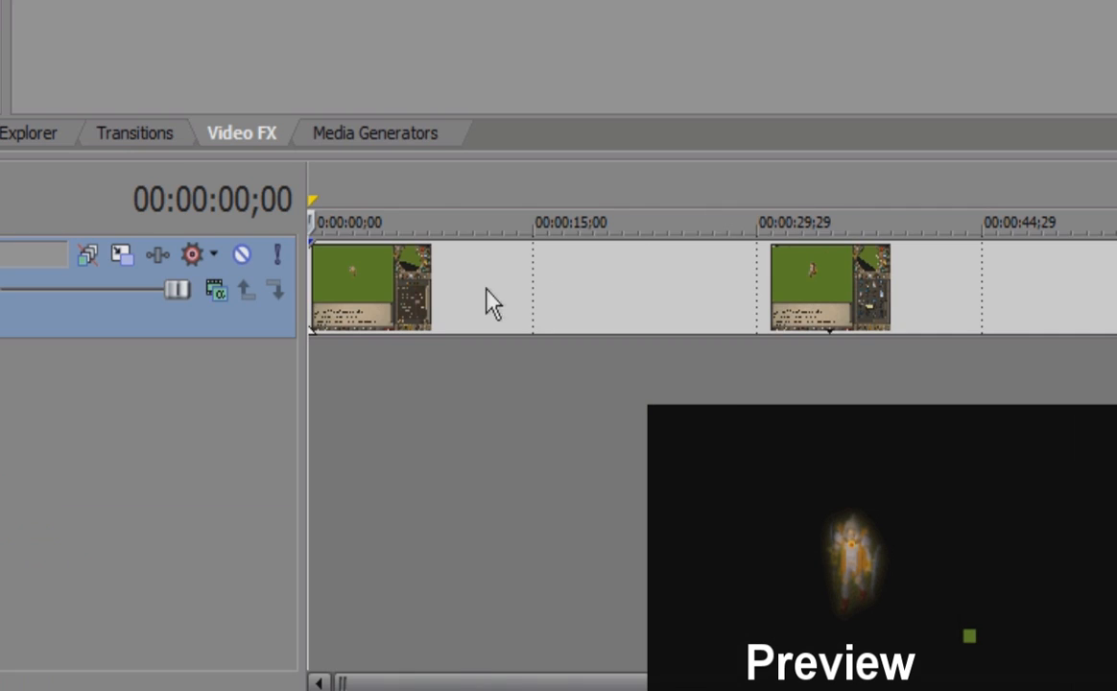
Review the keyed clip at about 15 and 21 seconds, and play it briefly.
left_click(461, 315)
left_click(539, 314)
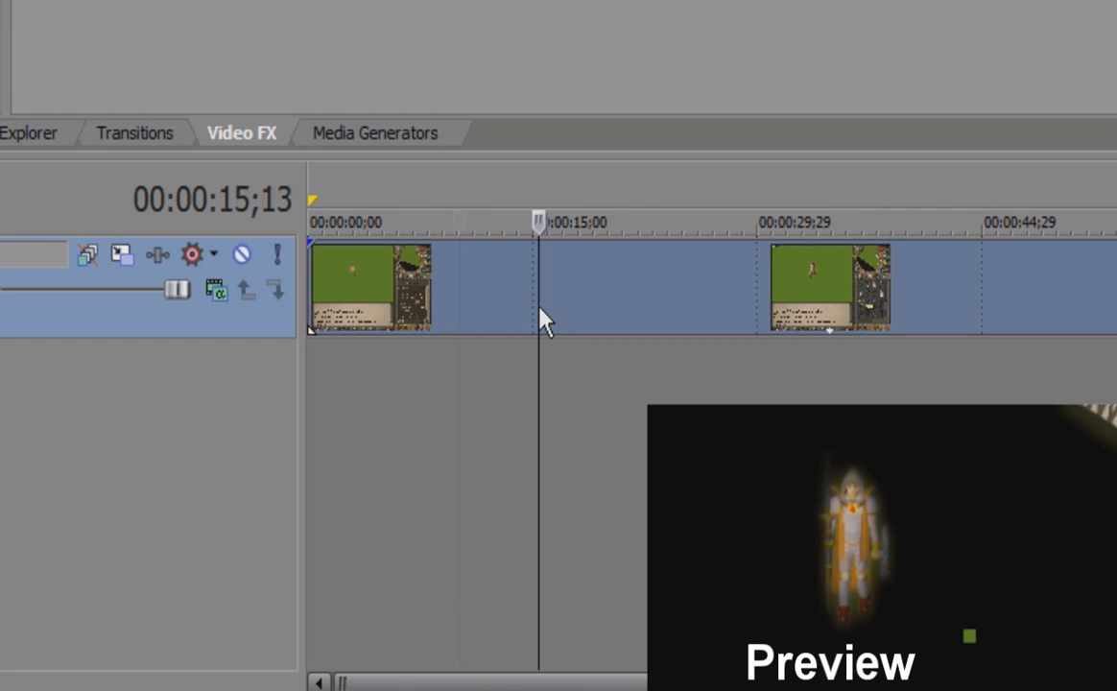
left_click(621, 322)
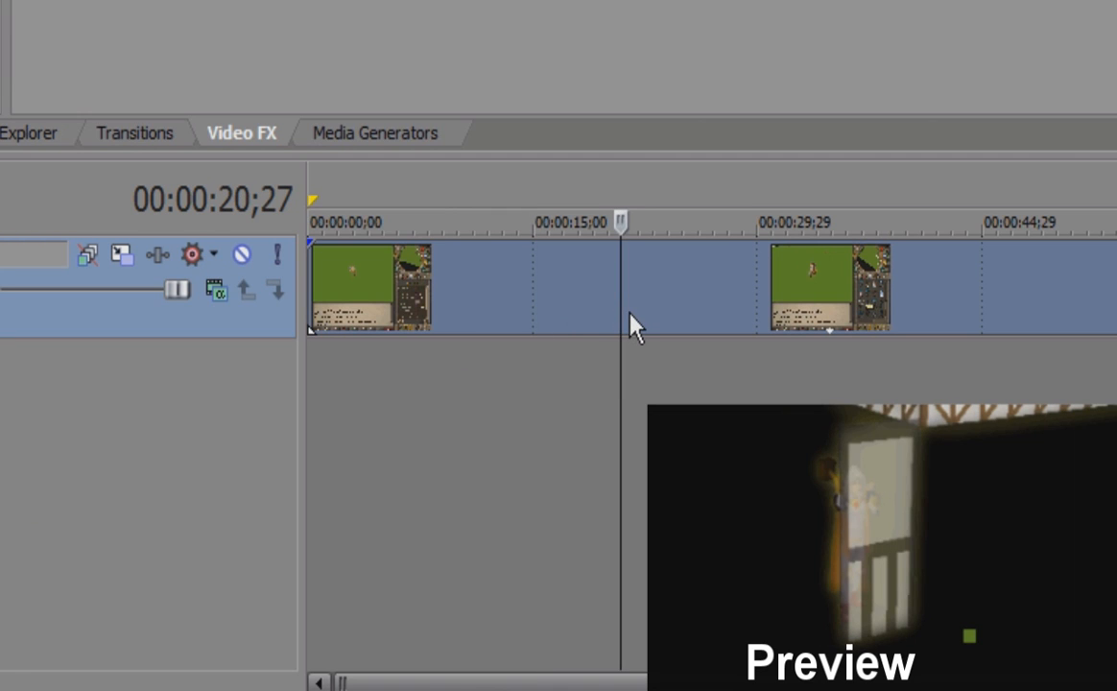
key("space")
key("Return")
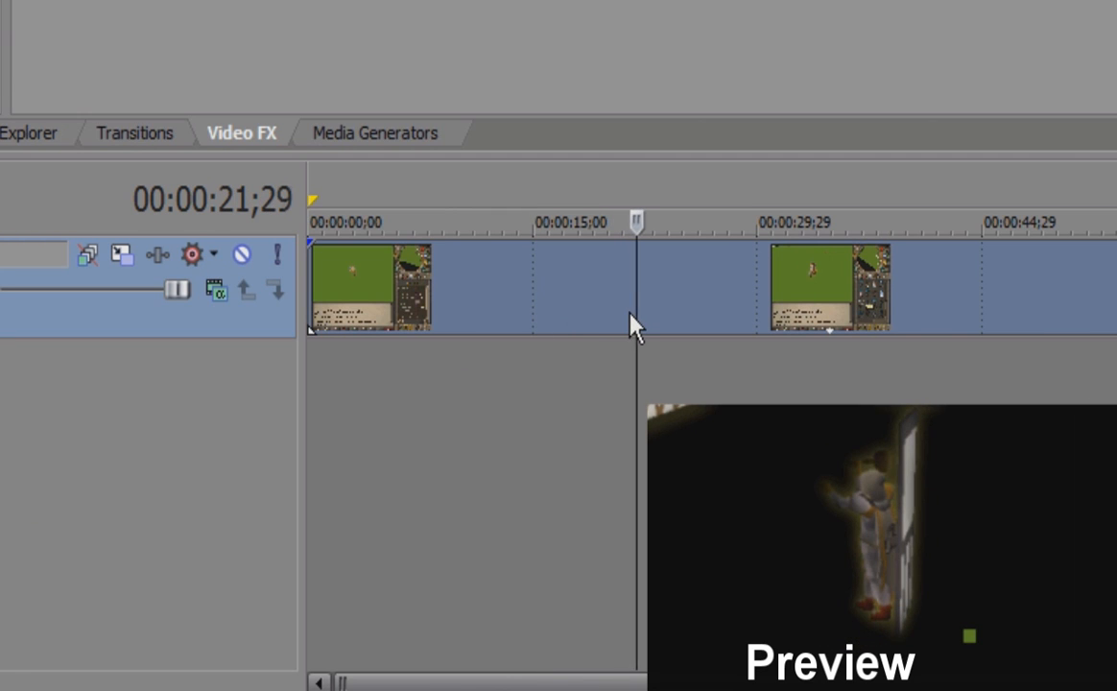
Insert two empty video tracks above the clip's track.
right_click(221, 377)
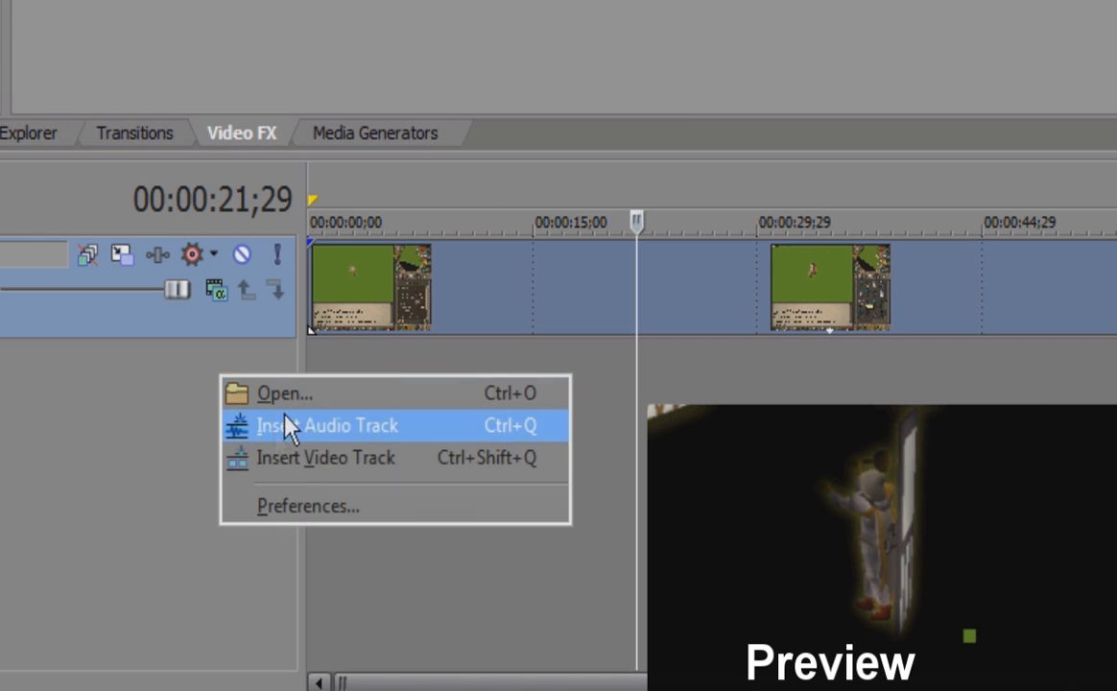
left_click(326, 457)
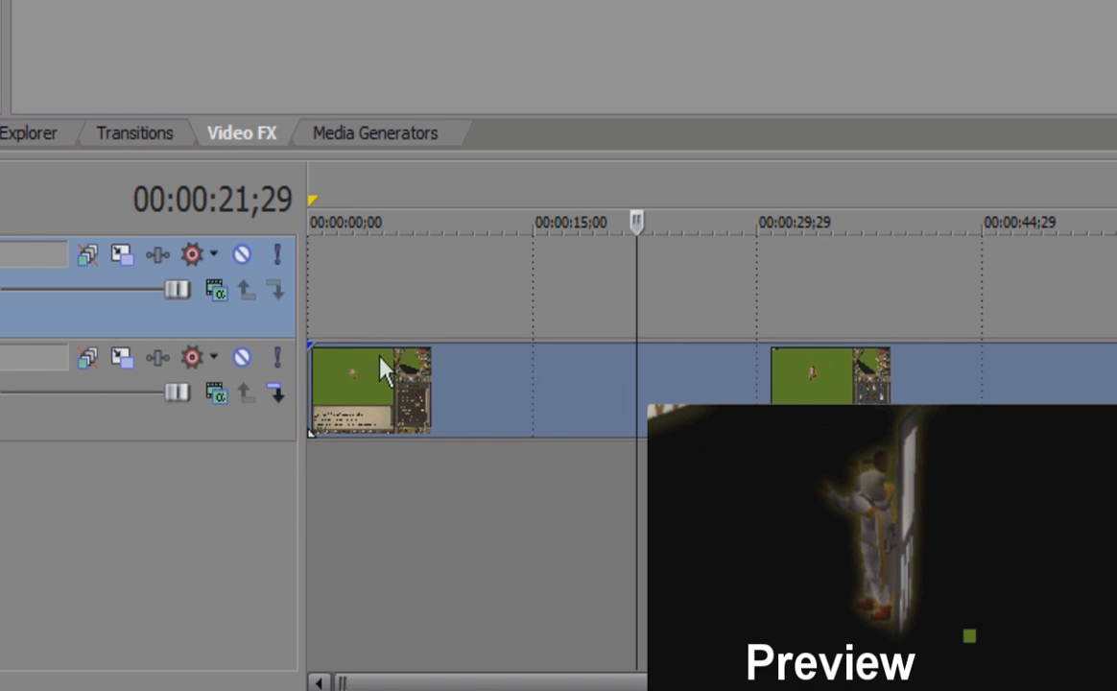
right_click(267, 307)
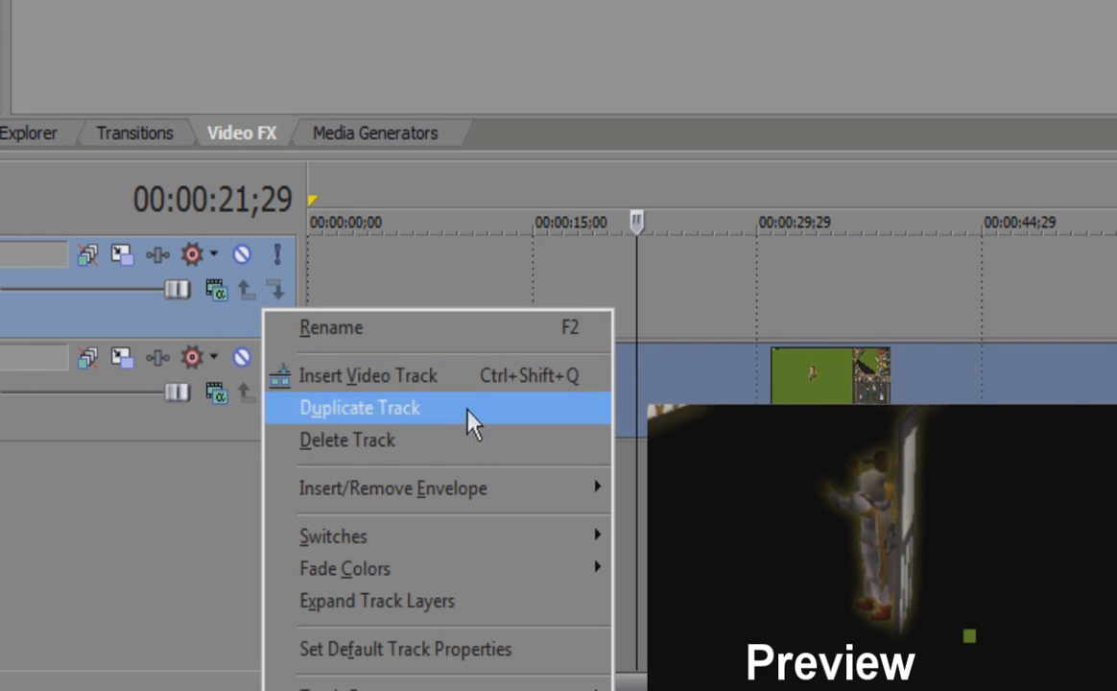
left_click(477, 375)
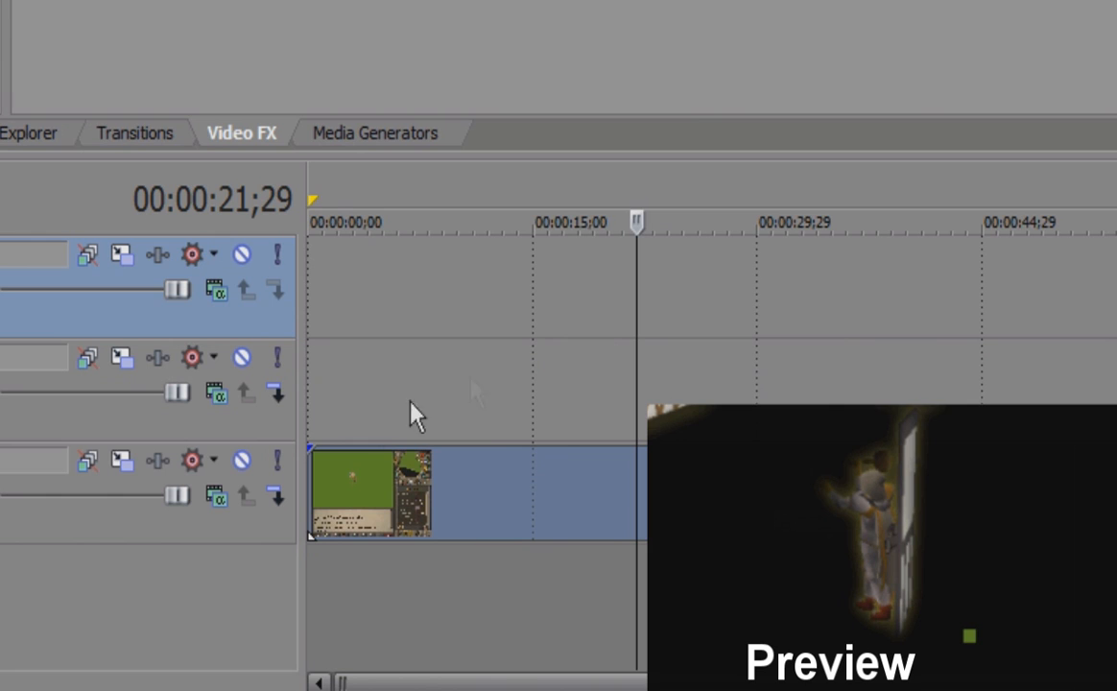
right_click(293, 429)
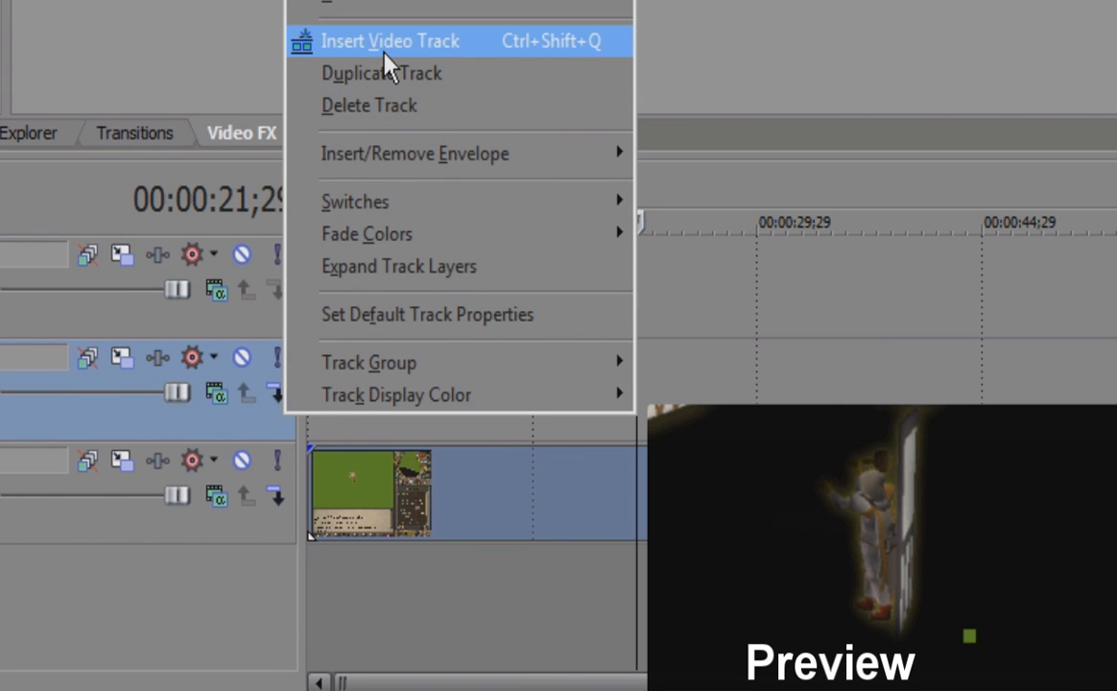
left_click(567, 510)
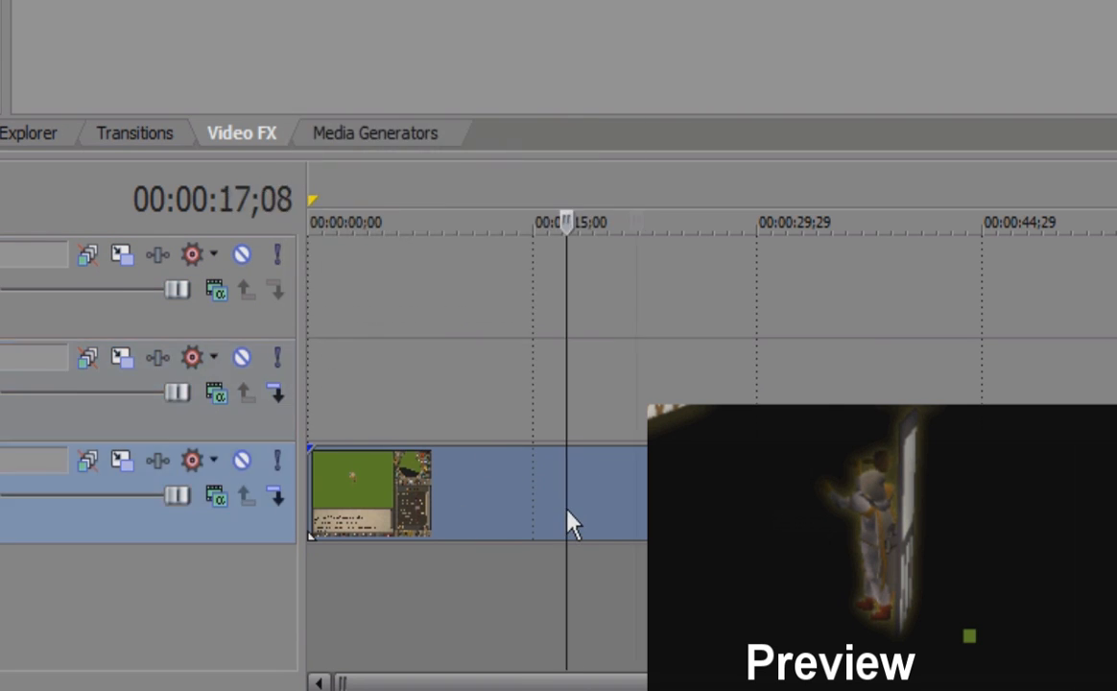
Step through the clip on the lowest track and split it at 00:00:31;03.
left_click(639, 493)
left_click(703, 492)
key("Right")
key("Right")
key("Right")
key("Right")
key("Right")
key("Right")
key("Right")
key("Right")
key("Right")
key("Right")
key("Right")
key("Right")
key("Right")
key("Right")
key("Right")
key("Right")
key("Right")
key("Right")
key("Right")
key("Right")
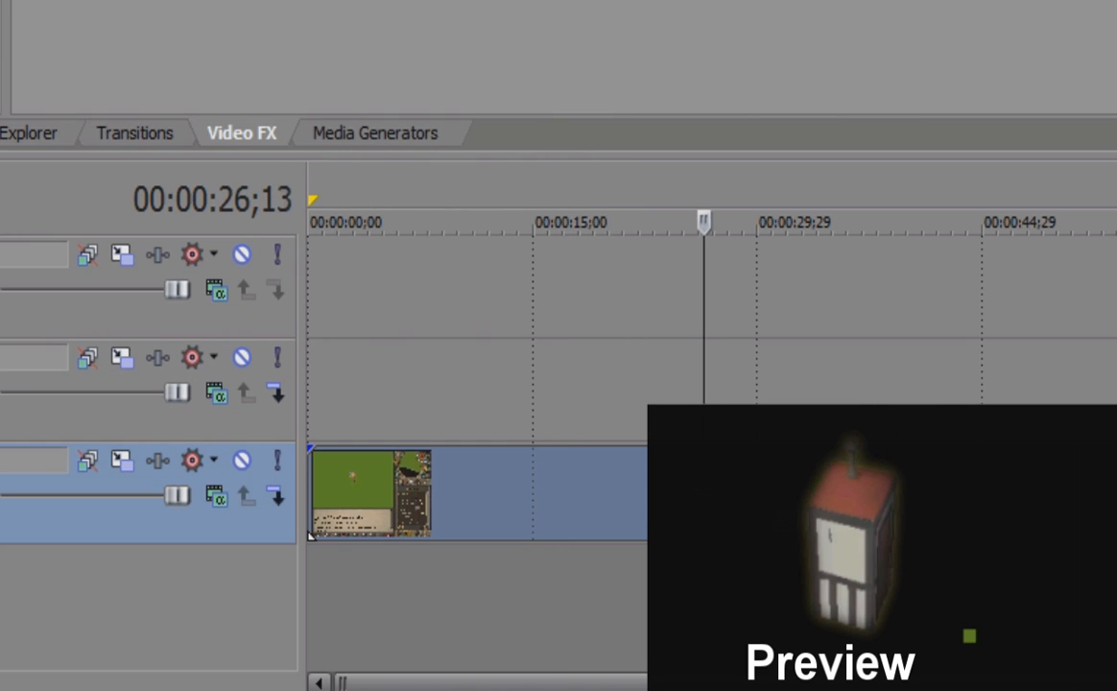
key("Right")
key("Right")
key("Right")
key("Right")
key("Right")
key("Right")
key("Right")
key("Right")
key("Right")
key("Right")
key("Right")
key("Right")
key("Right")
key("Right")
key("Right")
key("Right")
key("Right")
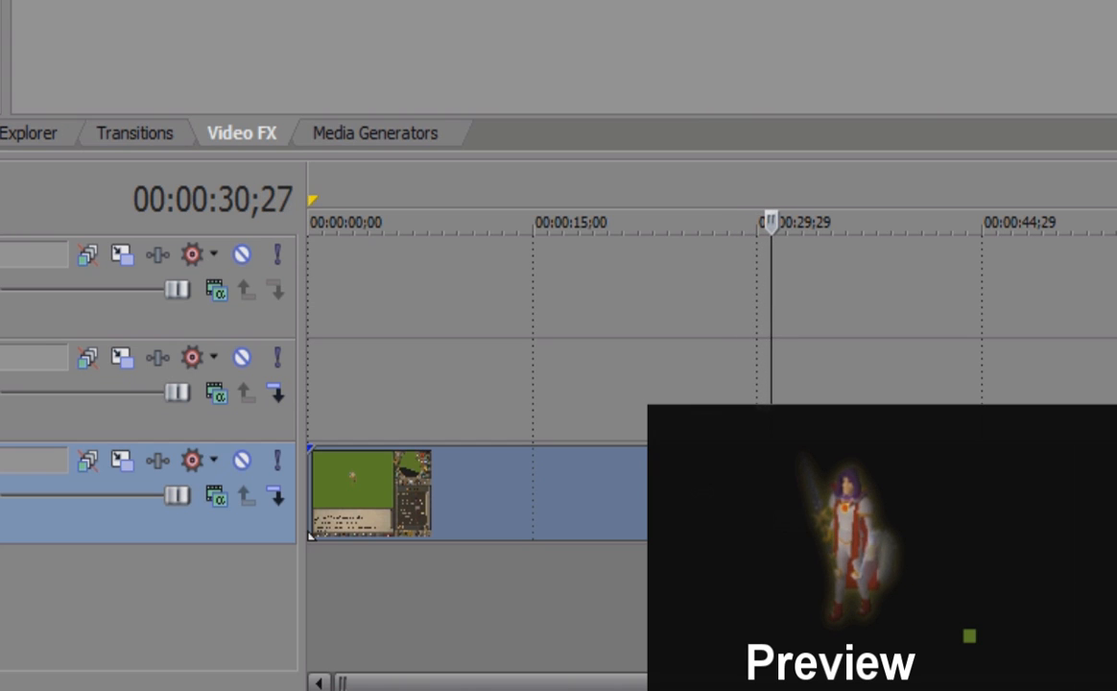
key("s")
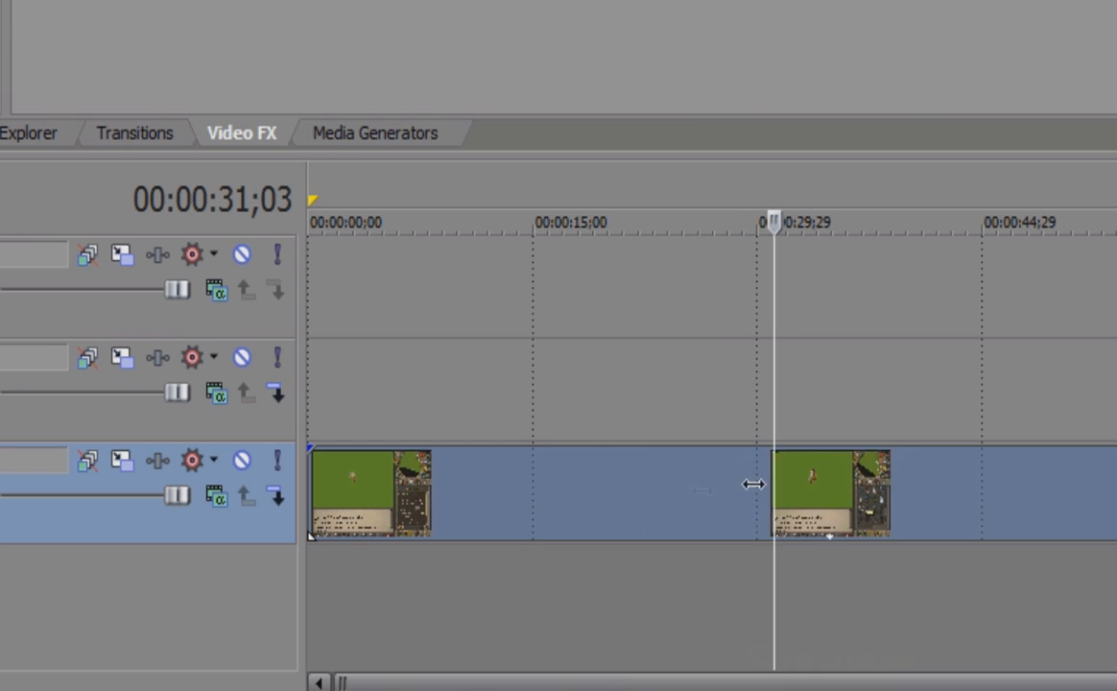
Split the remaining footage at 00:00:51;05 and move the two later segments to the start of the two upper tracks.
key("space")
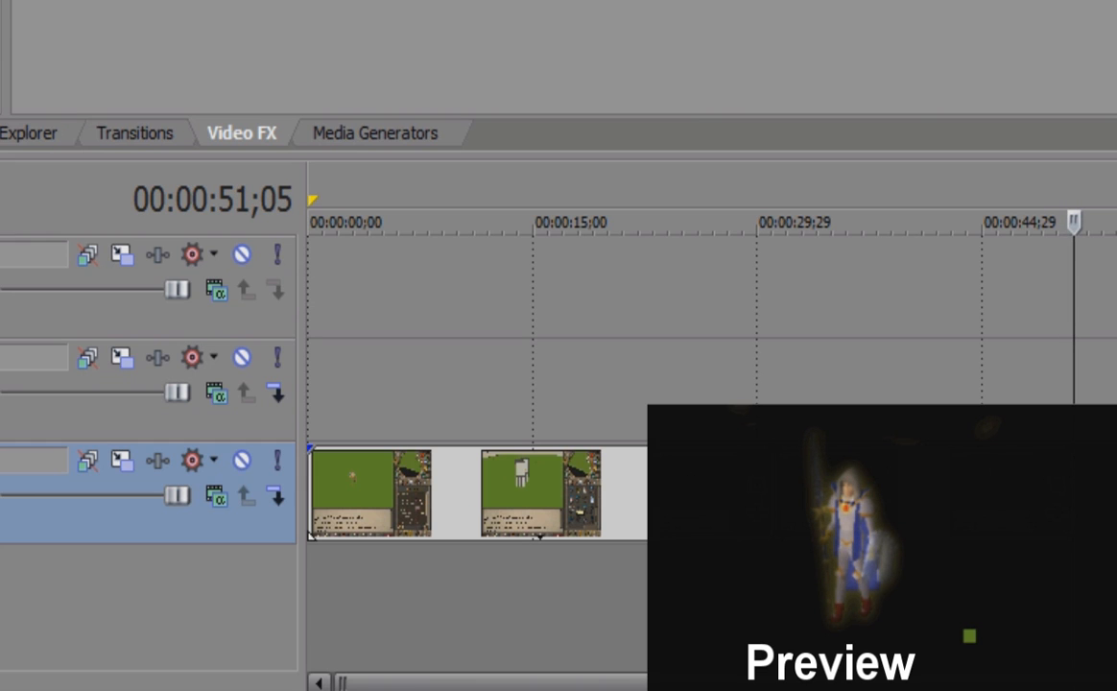
left_click_drag(726, 422, 323, 384)
left_click_drag(945, 489, 425, 314)
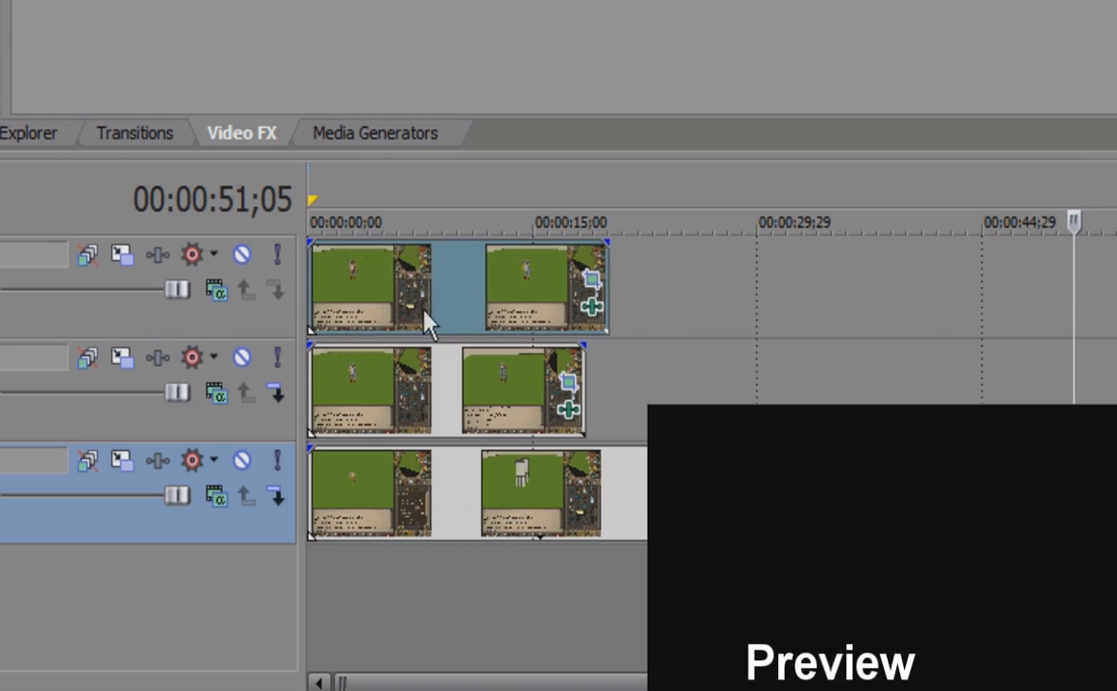
Solo the lowest video track and place the cursor at the start of its clip.
left_click(588, 394)
left_click(432, 471)
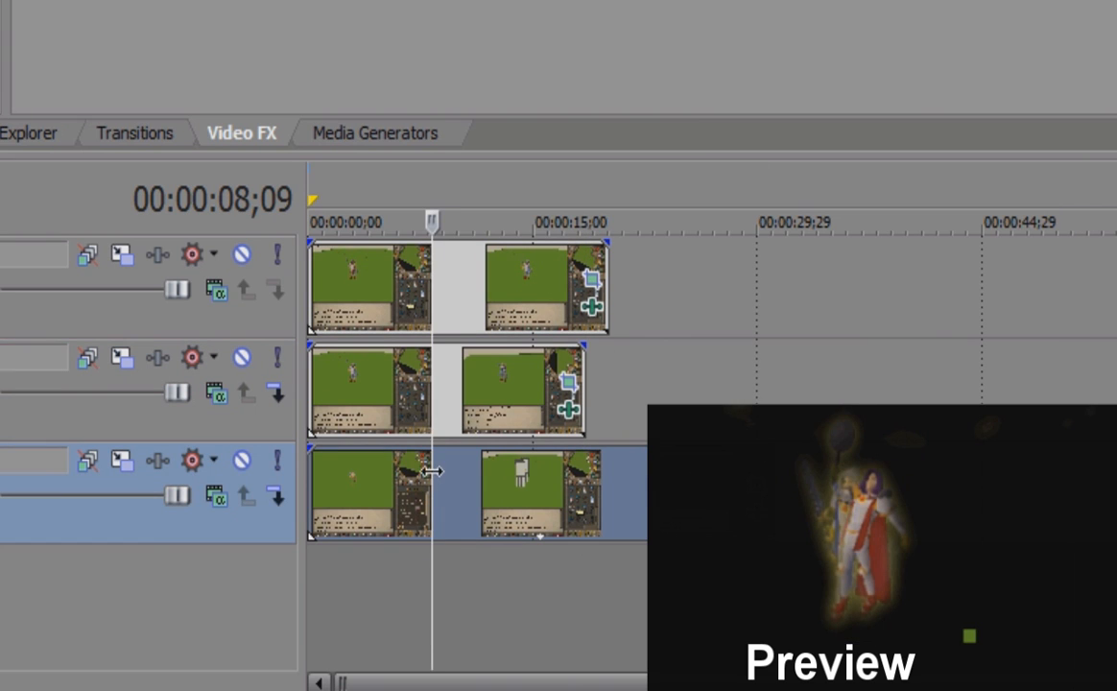
left_click(277, 460)
left_click(313, 485)
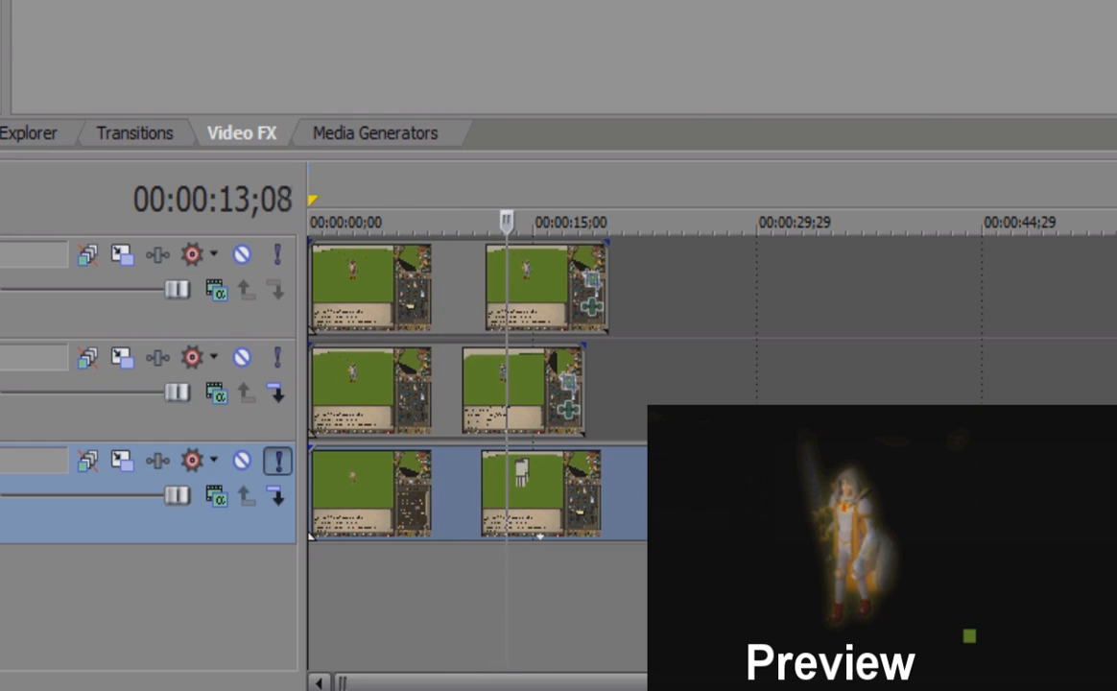
Trim the lowest track's clip by splitting it at 00:00:12;22 and deleting the first part, with the remainder starting at zero.
key("Return")
key("Left")
key("Left")
key("Left")
key("Left")
key("Left")
key("Left")
key("Left")
key("Left")
key("Left")
key("Left")
key("Left")
key("Left")
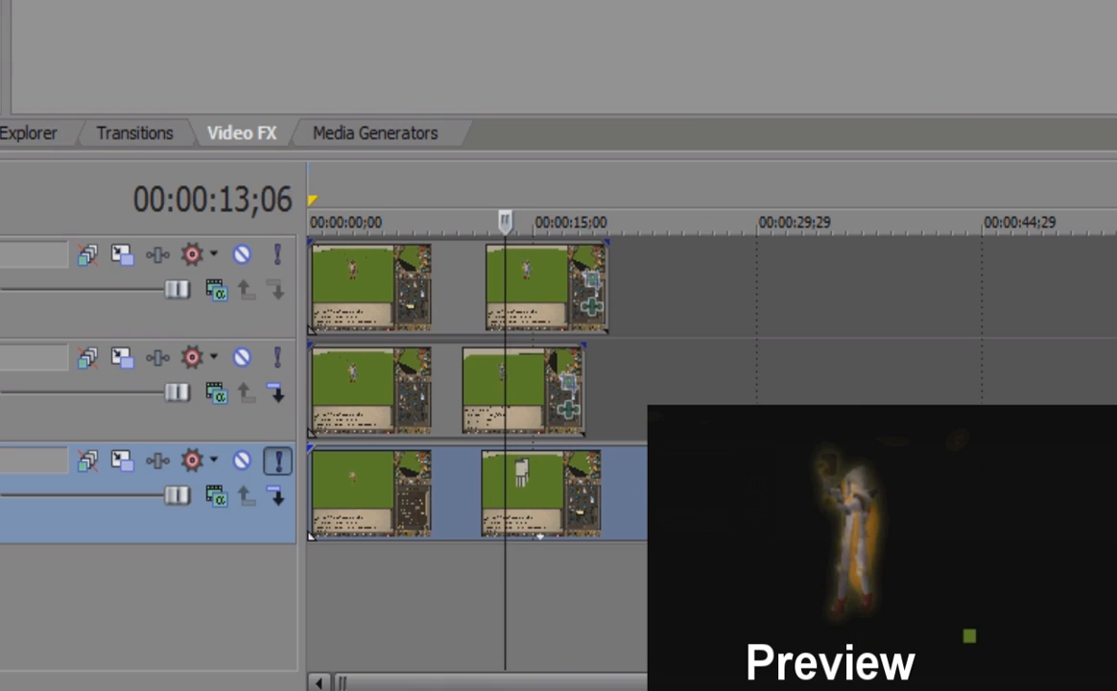
key("Left")
key("Left")
key("s")
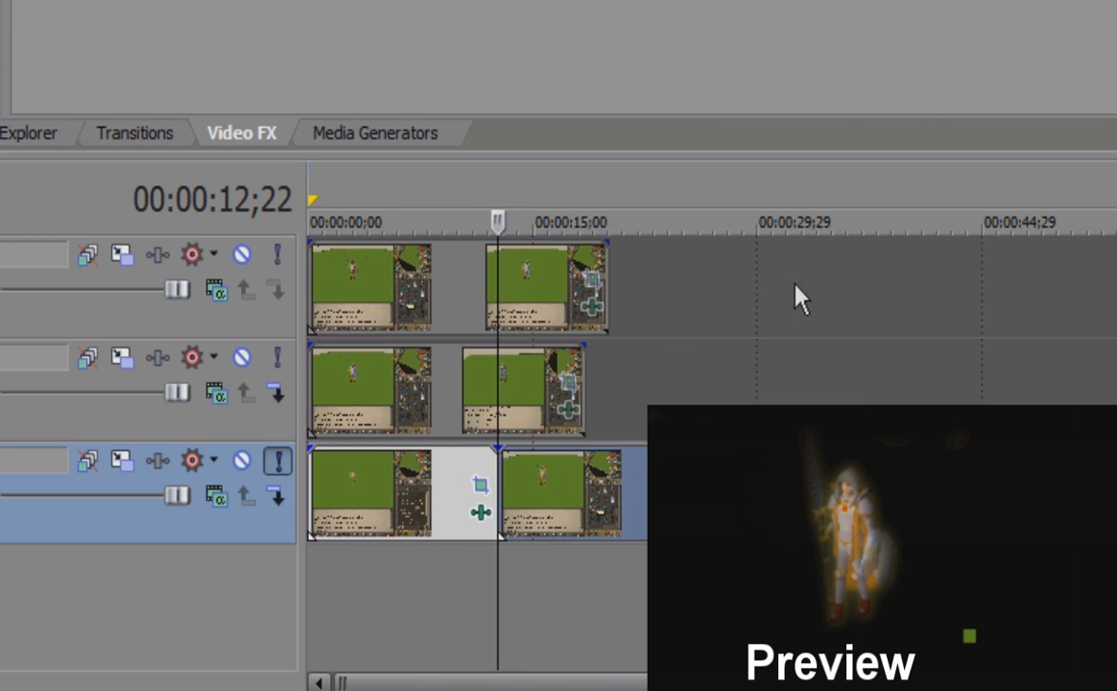
right_click(454, 484)
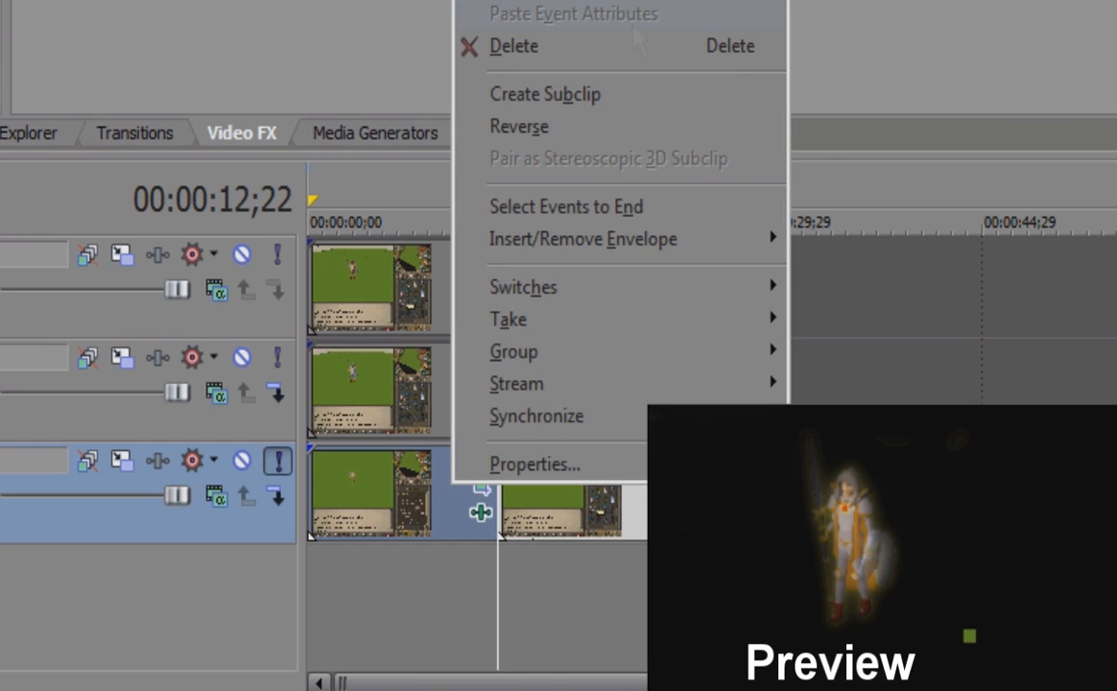
left_click(514, 46)
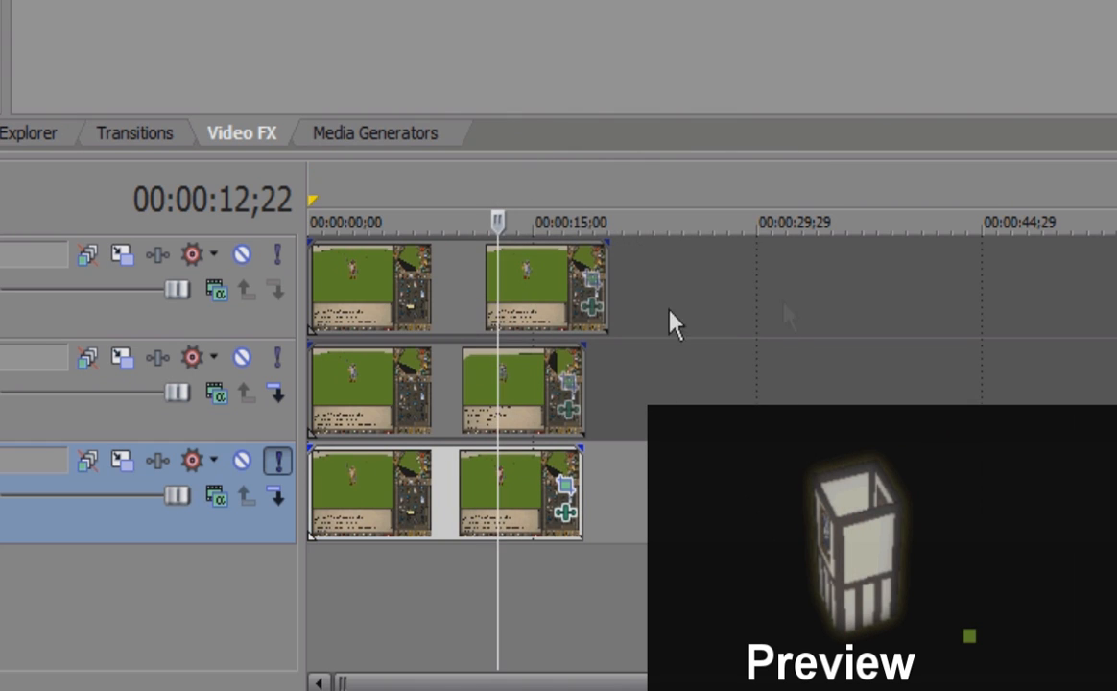
Play the trimmed footage and split the clips on all three tracks at 00:00:07;18.
key("shift+space")
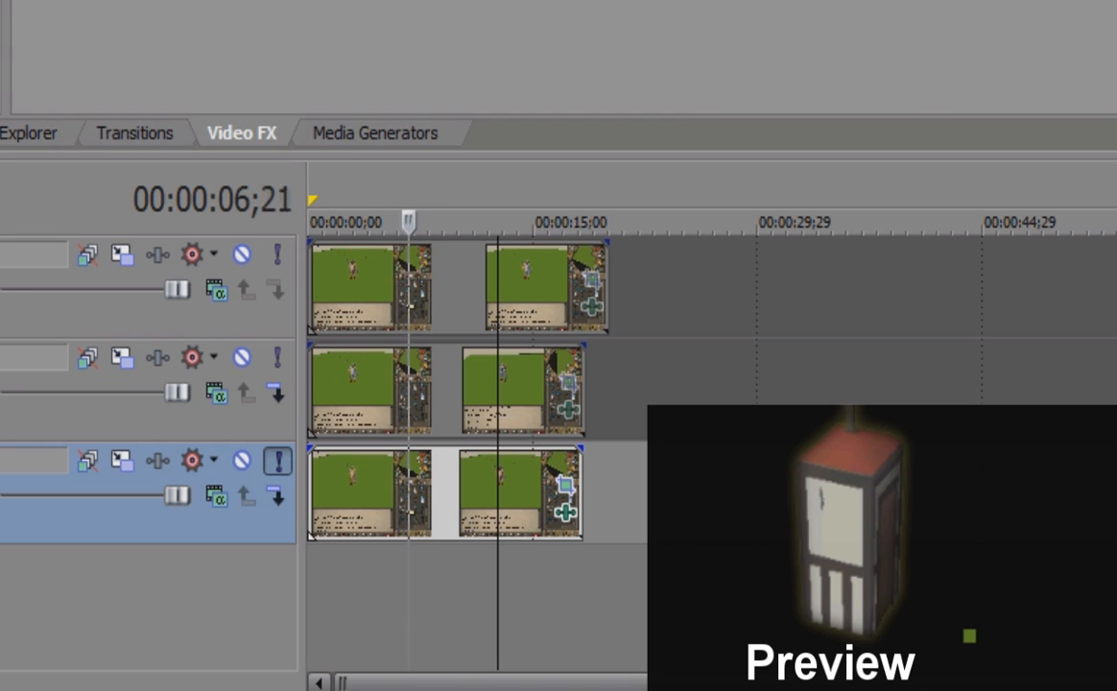
key("space")
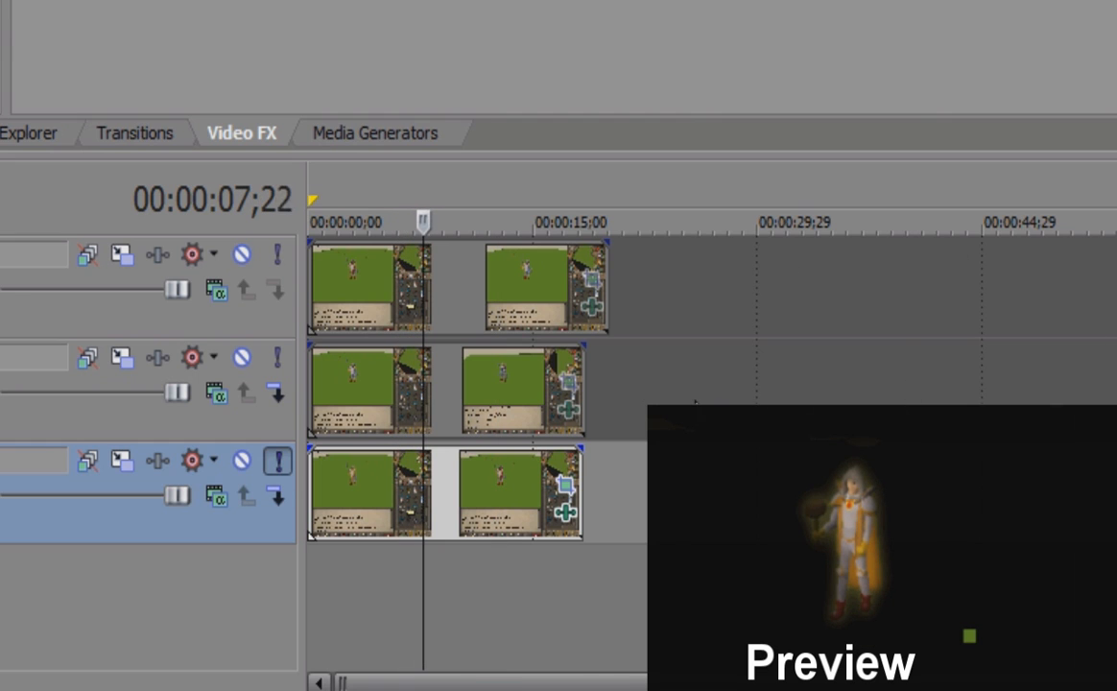
key("Left")
key("Left")
key("s")
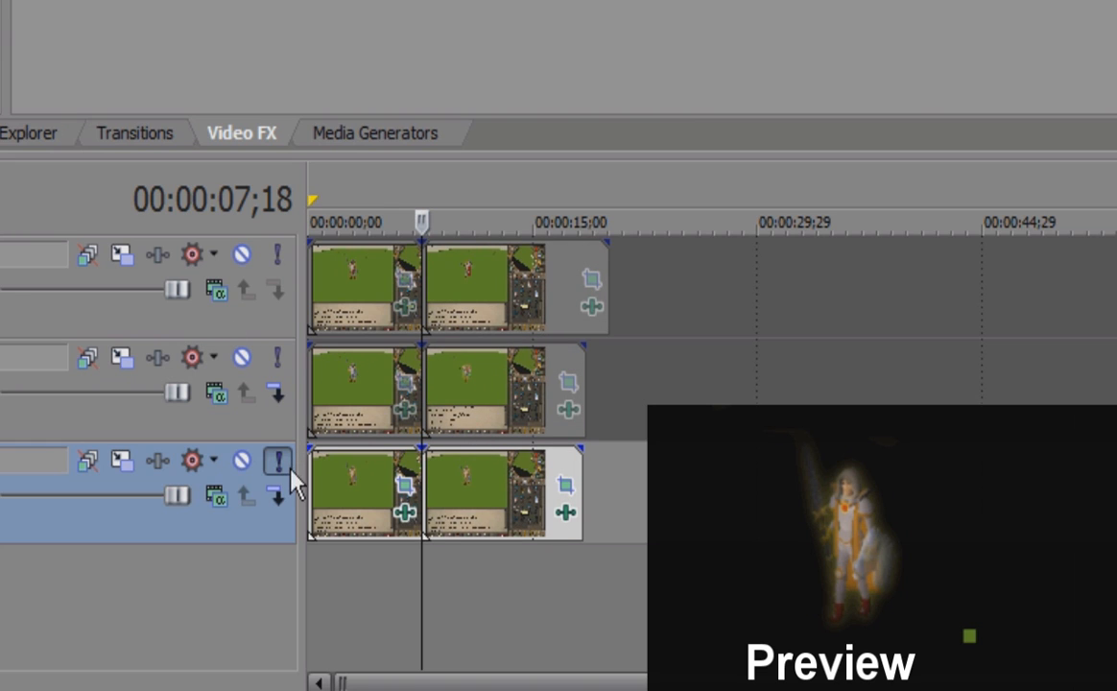
Select all clips and play the three unsoloed tracks together from the start.
key("ctrl+a")
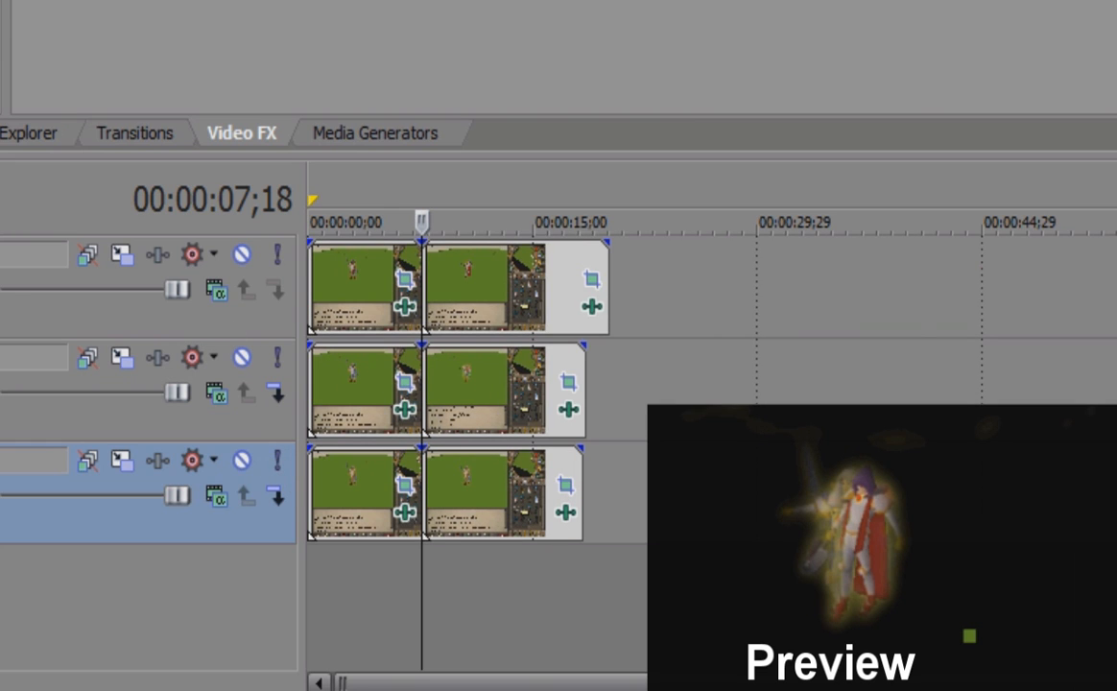
key("Home")
key("space")
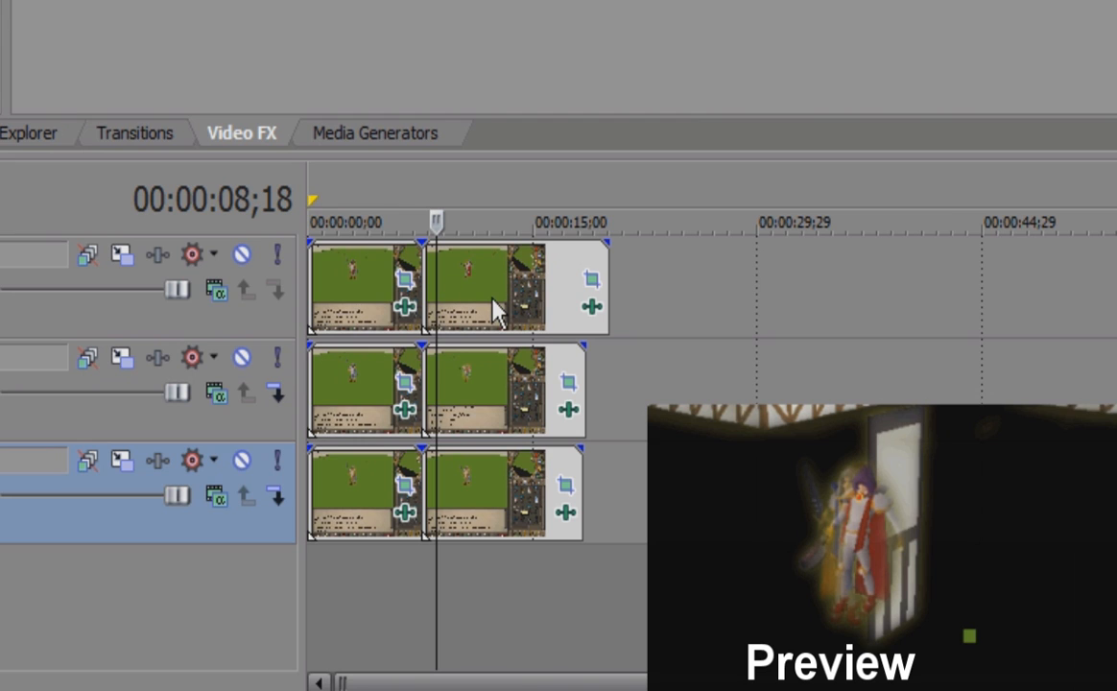
Solo the uppermost video track and play its footage from 00:00:02;04.
left_click(279, 255)
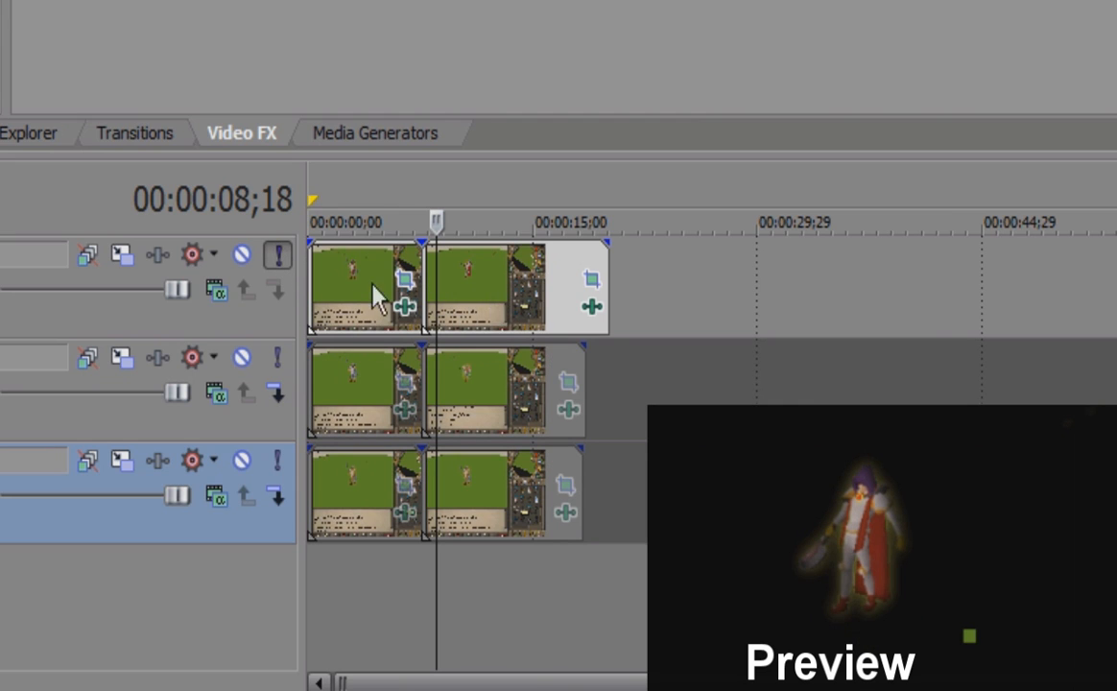
left_click(341, 287)
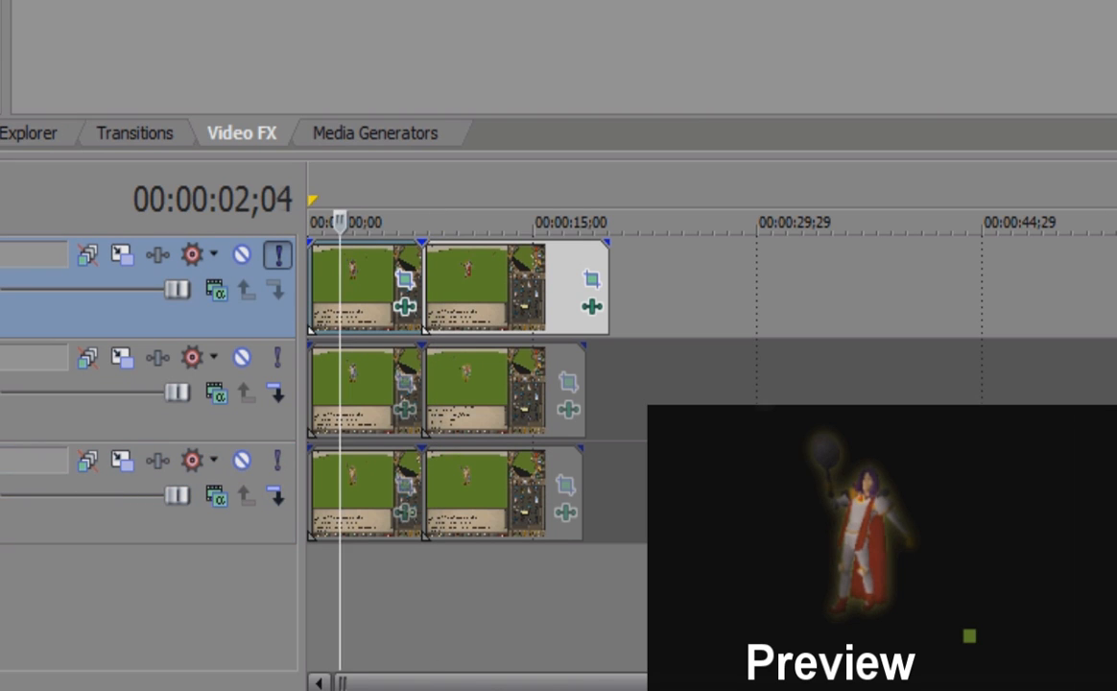
key("space")
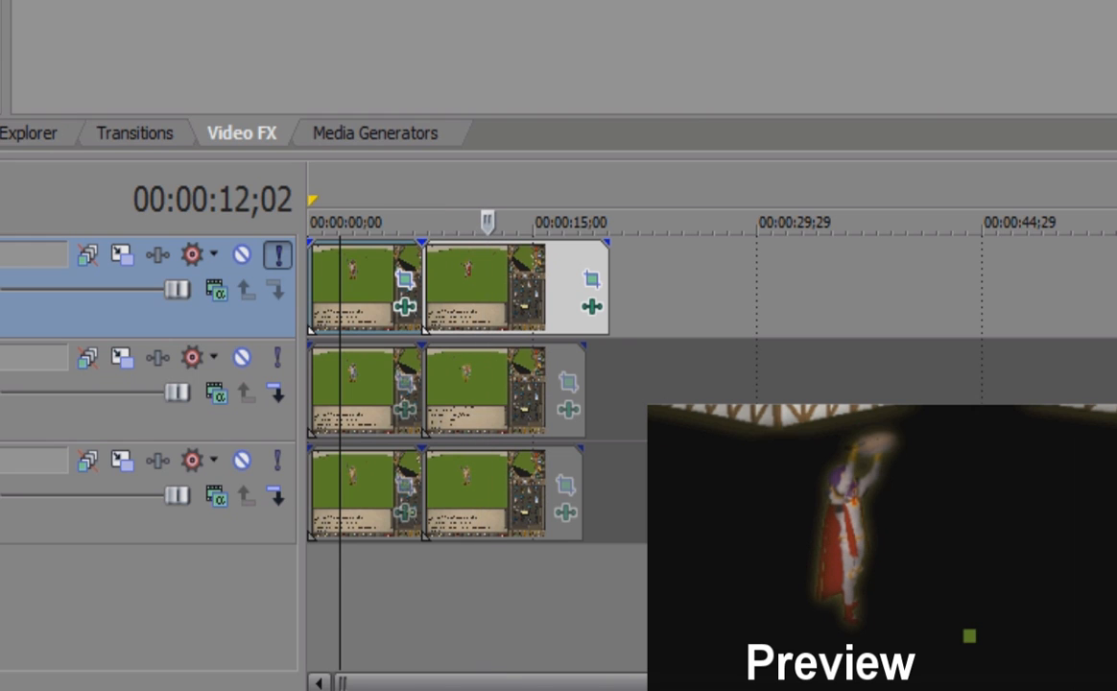
key("Return")
key("Return")
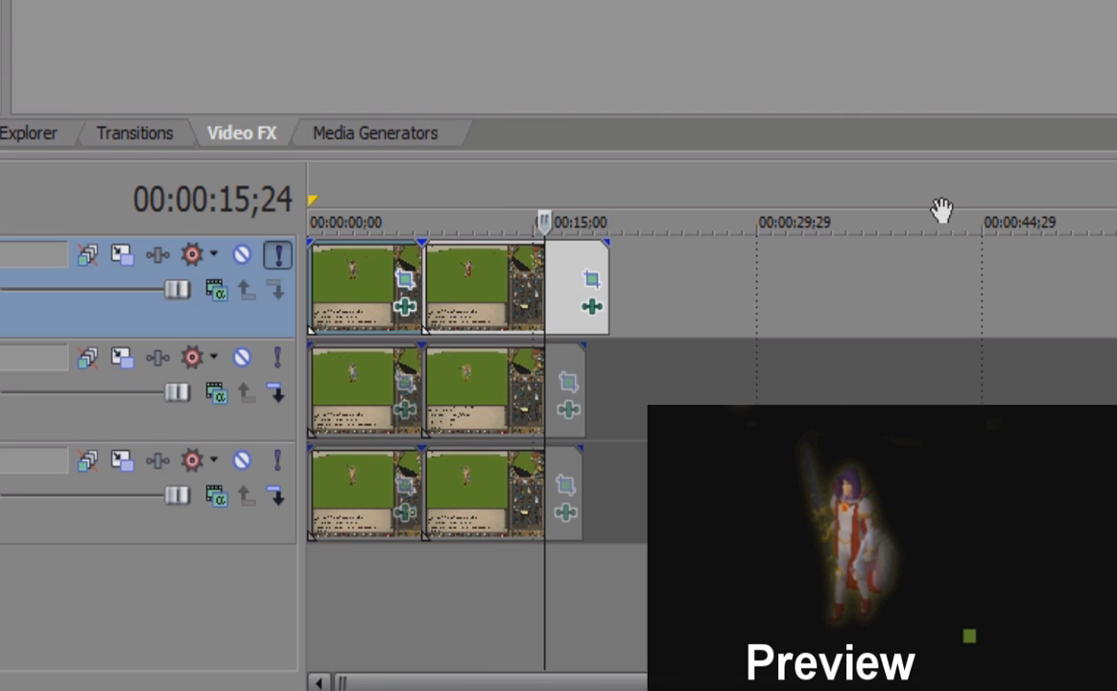
Split the uppermost track's second clip at 00:00:15;16 and delete the piece after the cut.
left_click(541, 271)
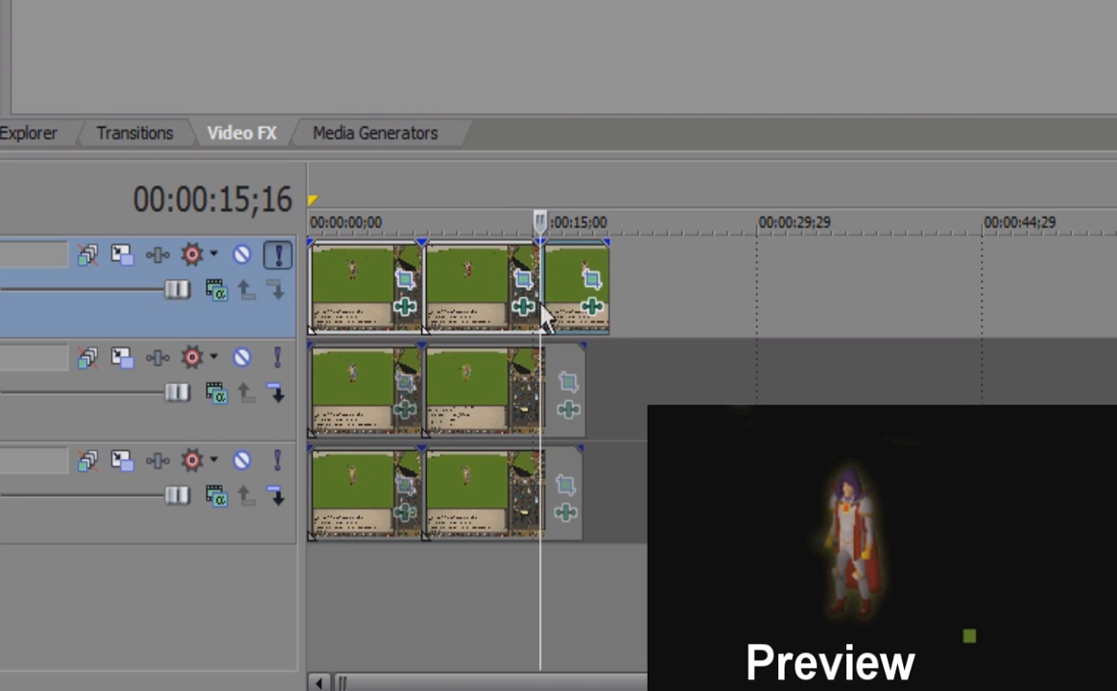
right_click(576, 277)
key("Delete")
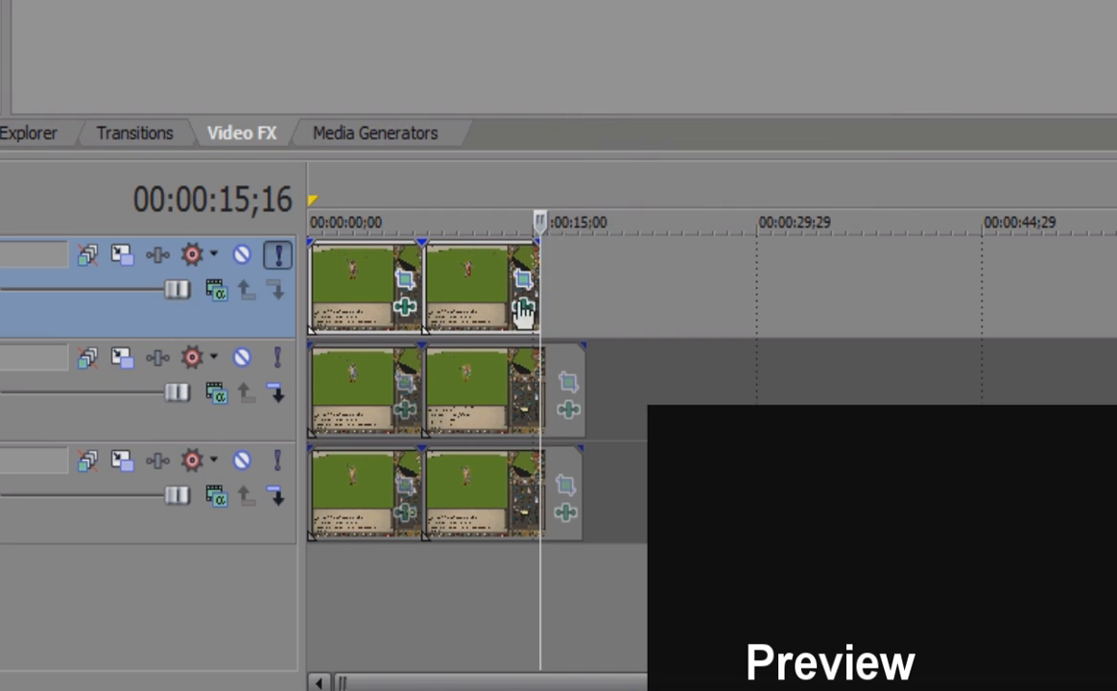
Switch the solo from the uppermost track to the lowest and middle tracks in turn to compare their footage at 00:00:03;13.
left_click(359, 378)
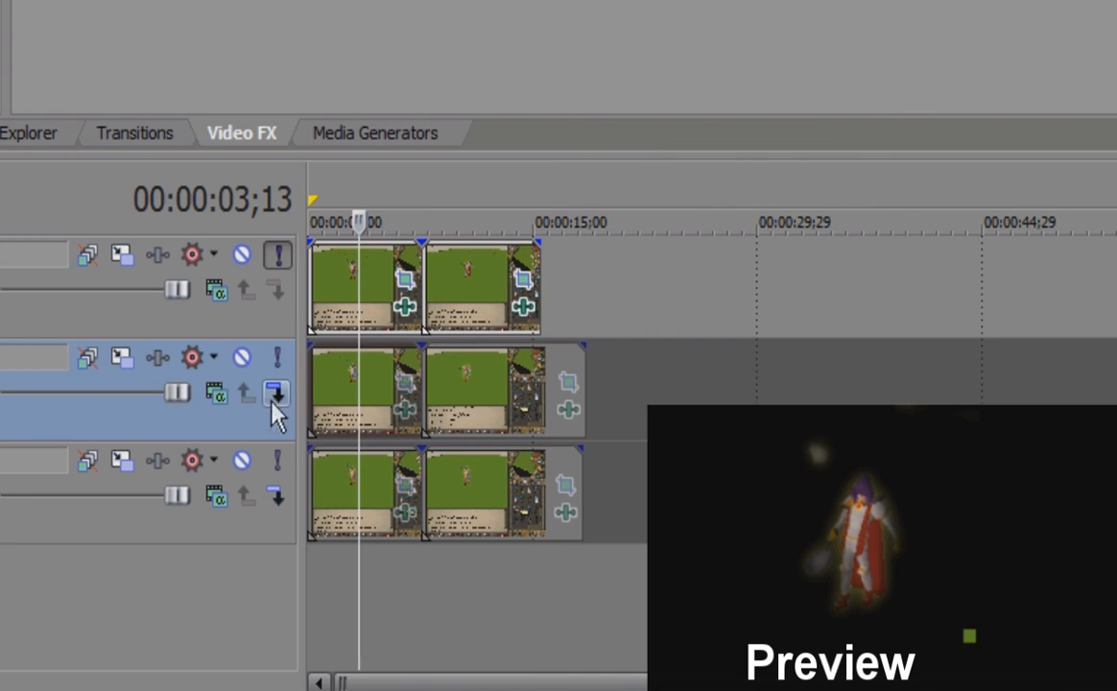
left_click(282, 463)
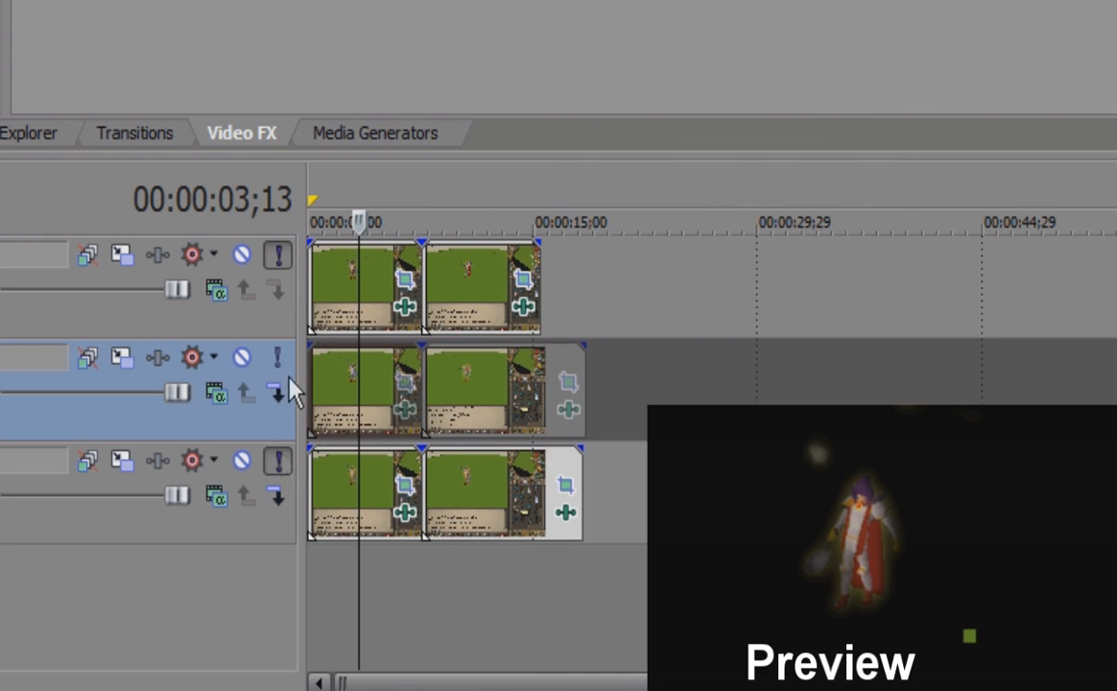
left_click(281, 253)
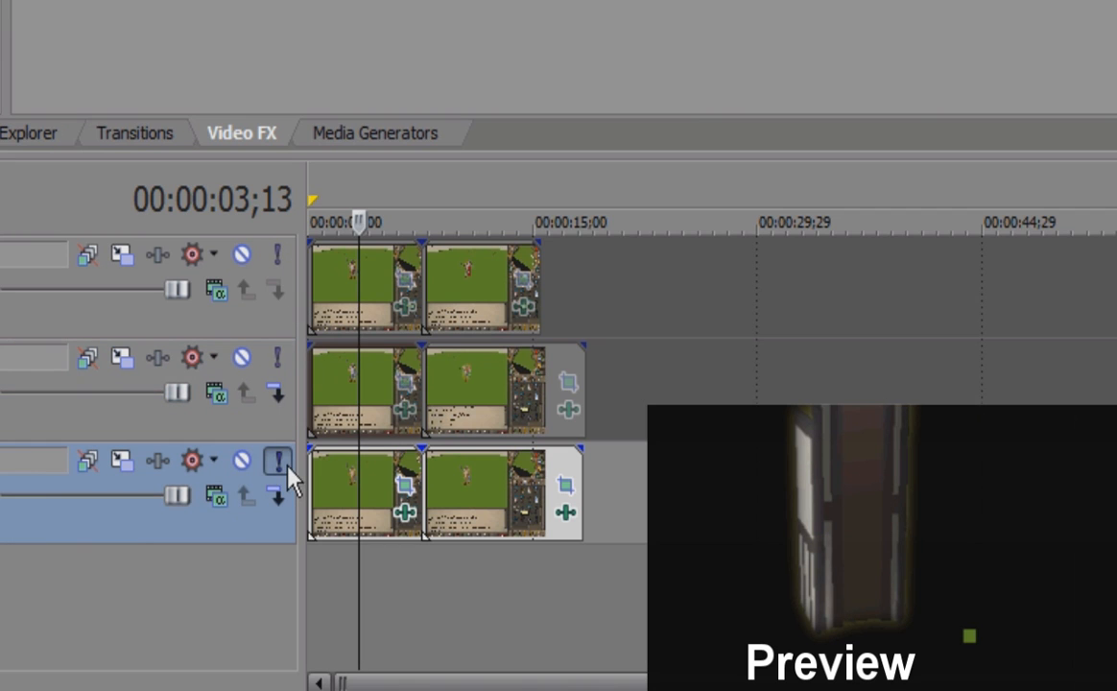
left_click(280, 358)
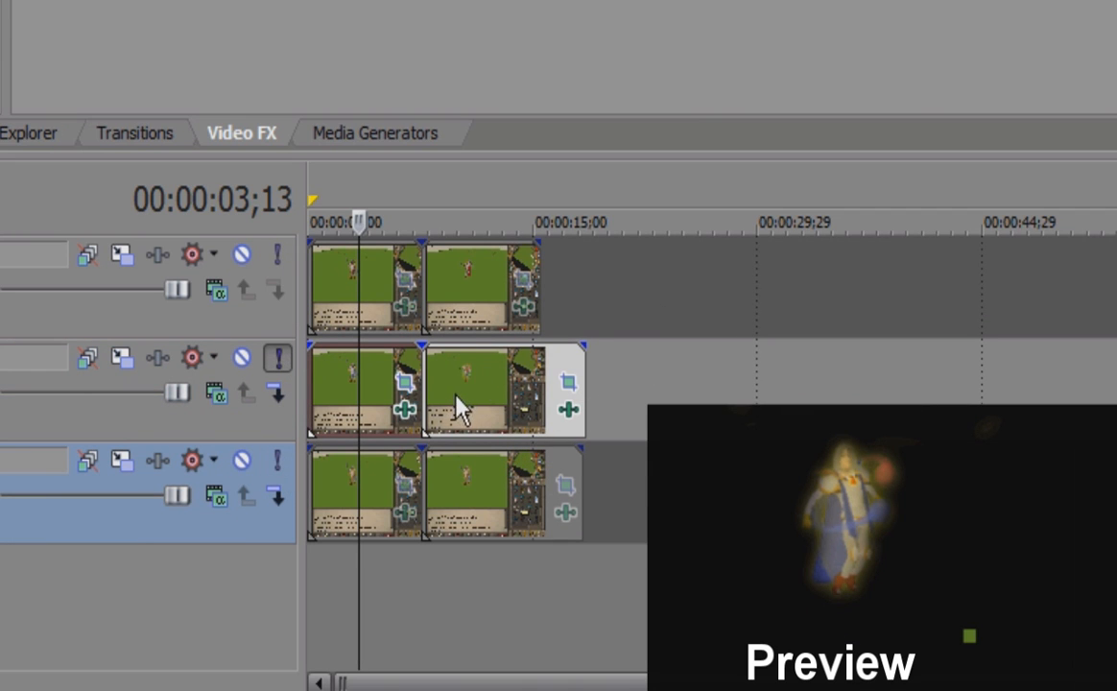
Split the clips on the middle and lowest tracks at 00:00:15;16 and delete the pieces after the cut.
left_click(549, 398)
left_click(549, 492)
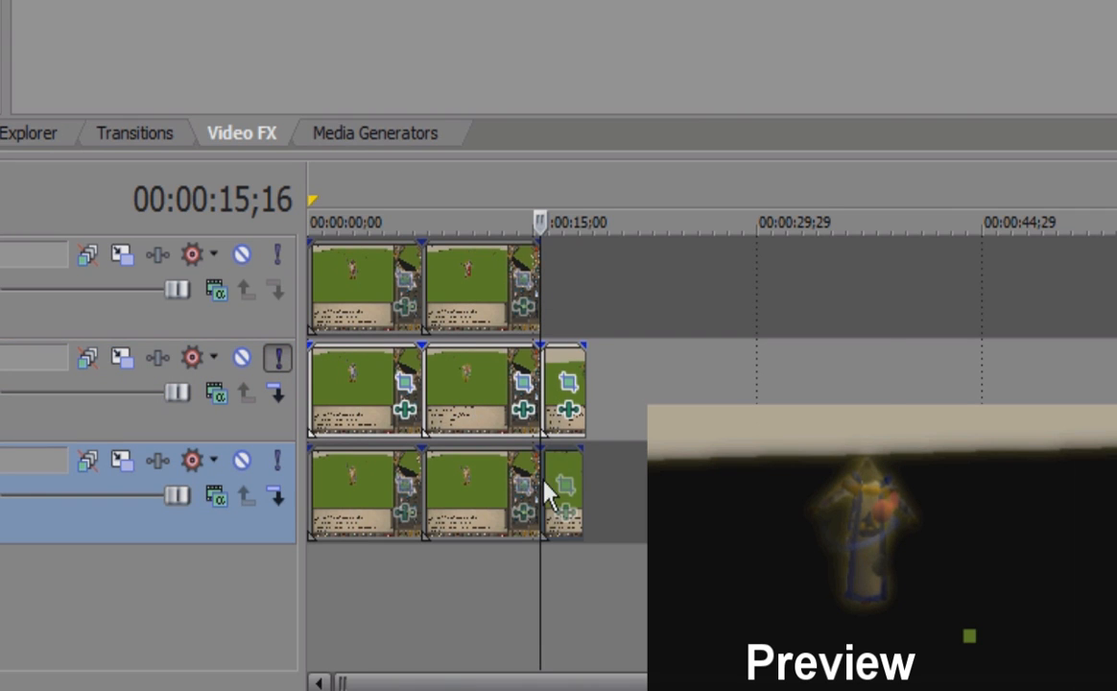
right_click(557, 480)
left_click(663, 33)
left_click(573, 393)
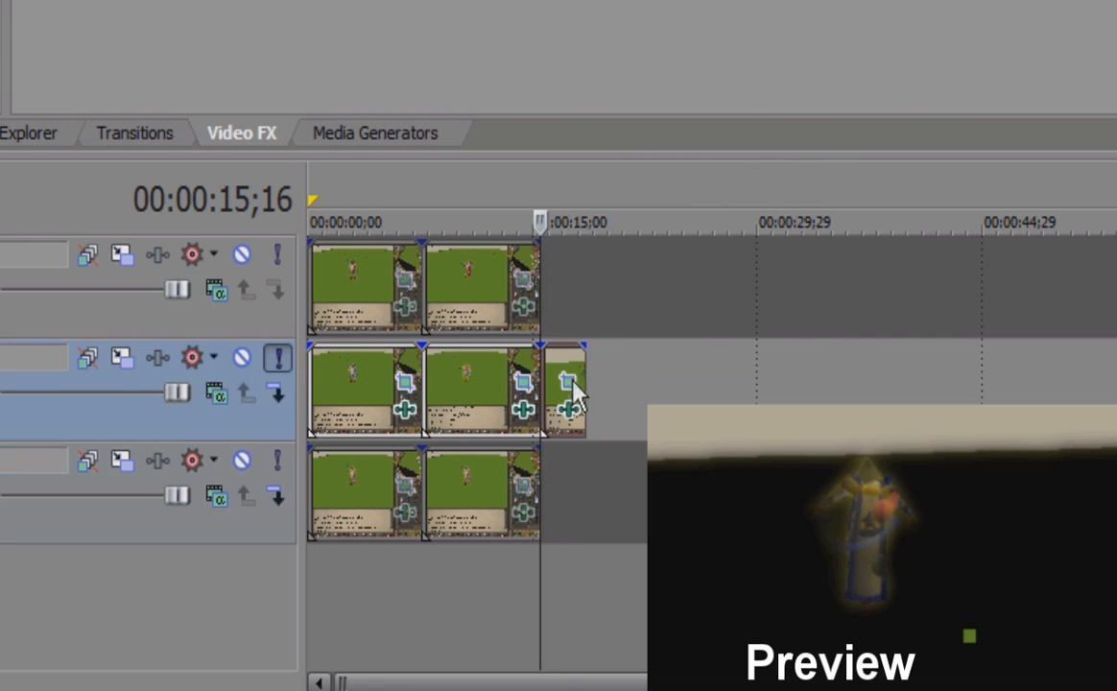
right_click(573, 382)
left_click(771, 5)
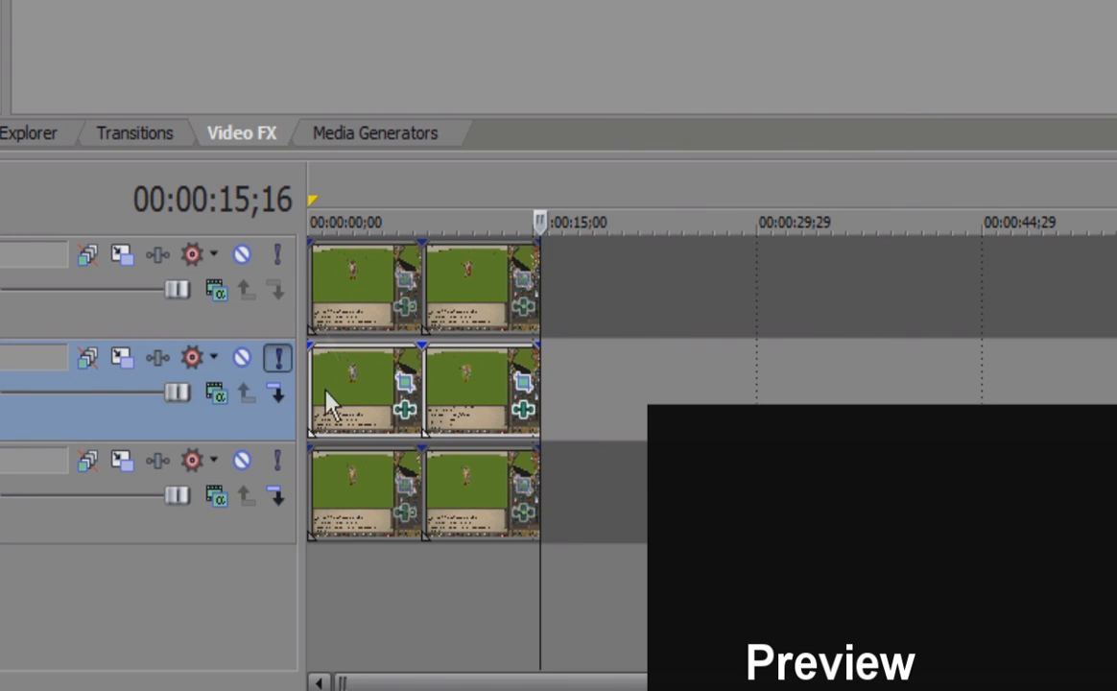
Unsolo the middle track and use Track Motion to enlarge the uppermost track to about 1,469 × 826, with its character left of the door.
left_click(275, 357)
key("shift+space")
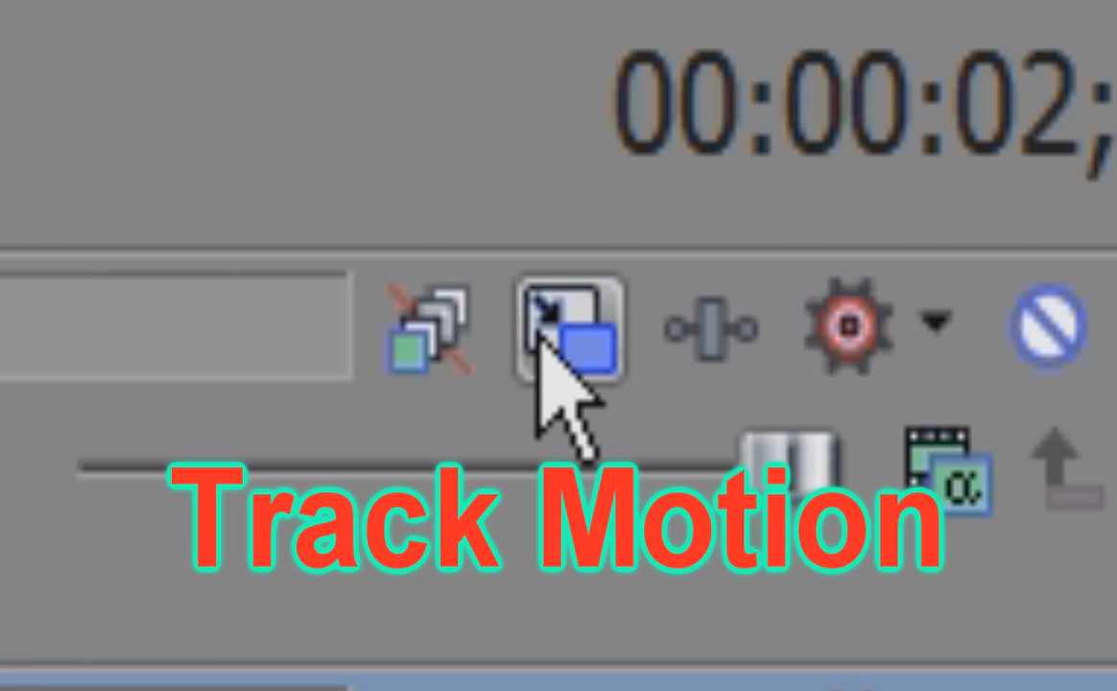
left_click(541, 336)
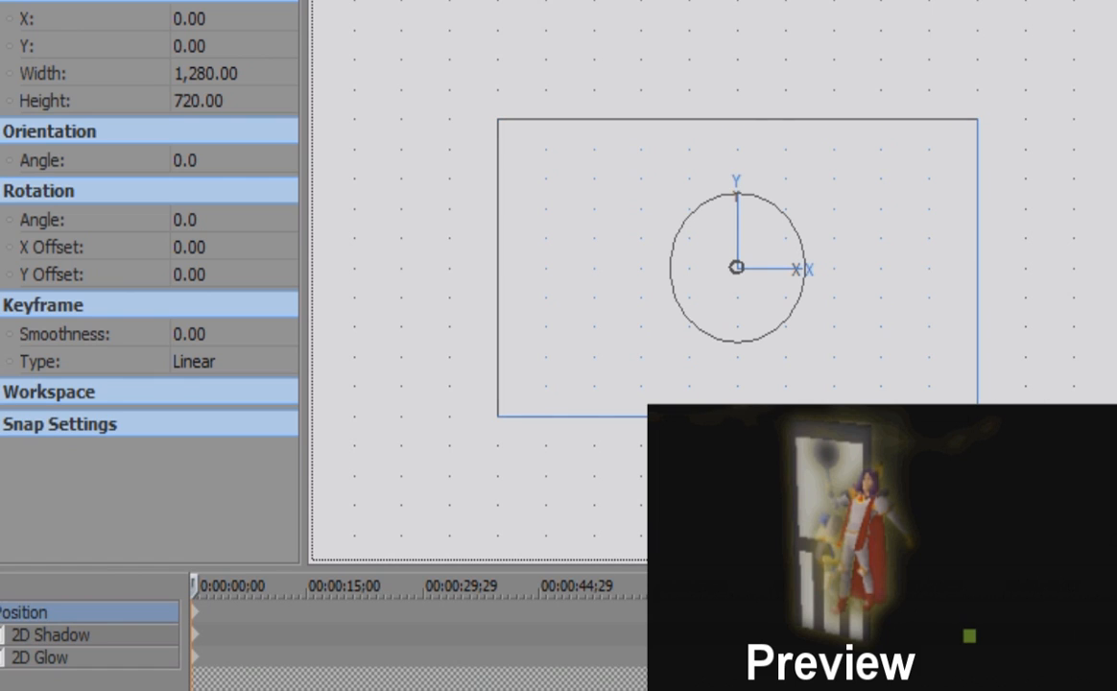
left_click_drag(978, 415, 958, 404)
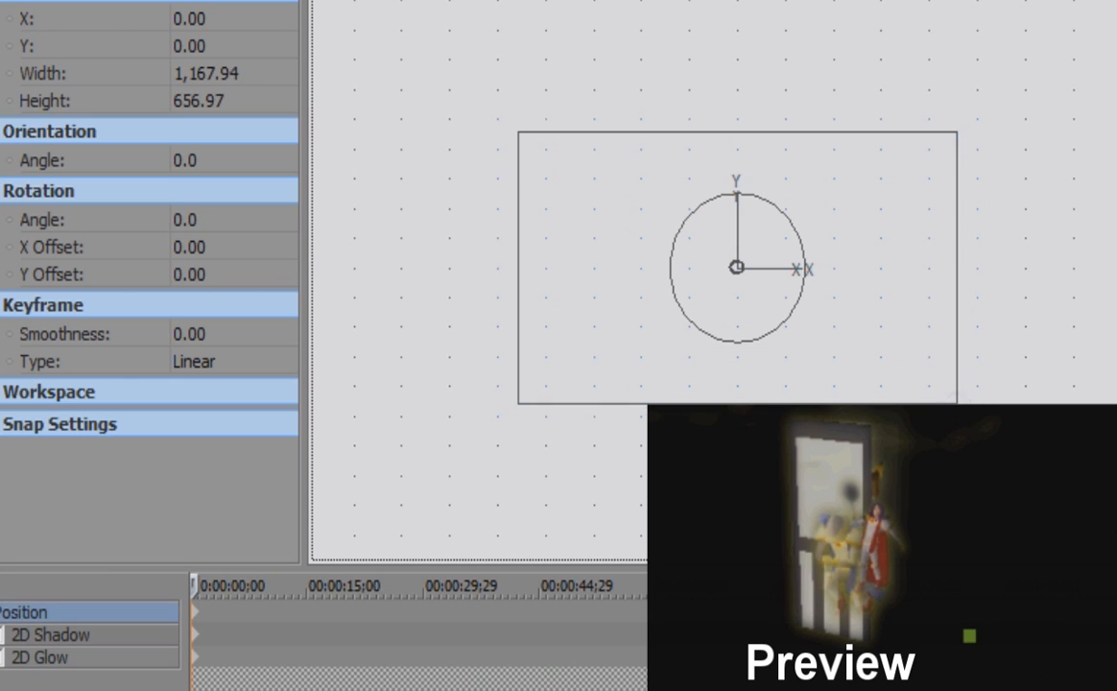
left_click_drag(818, 388, 754, 365)
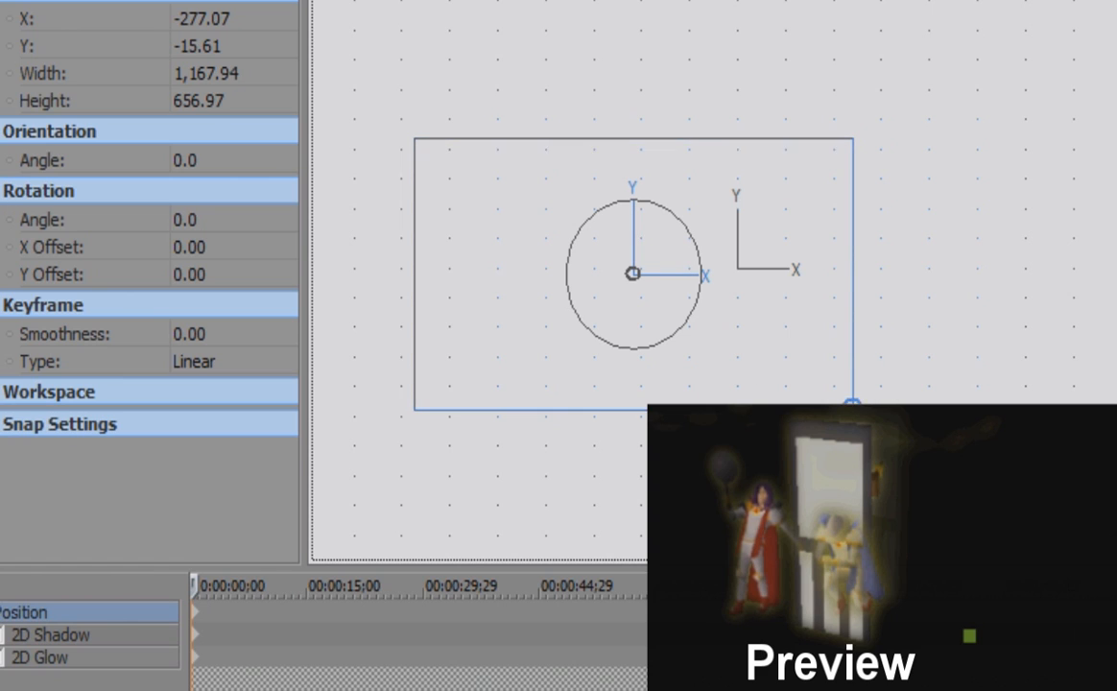
left_click_drag(853, 409, 909, 443)
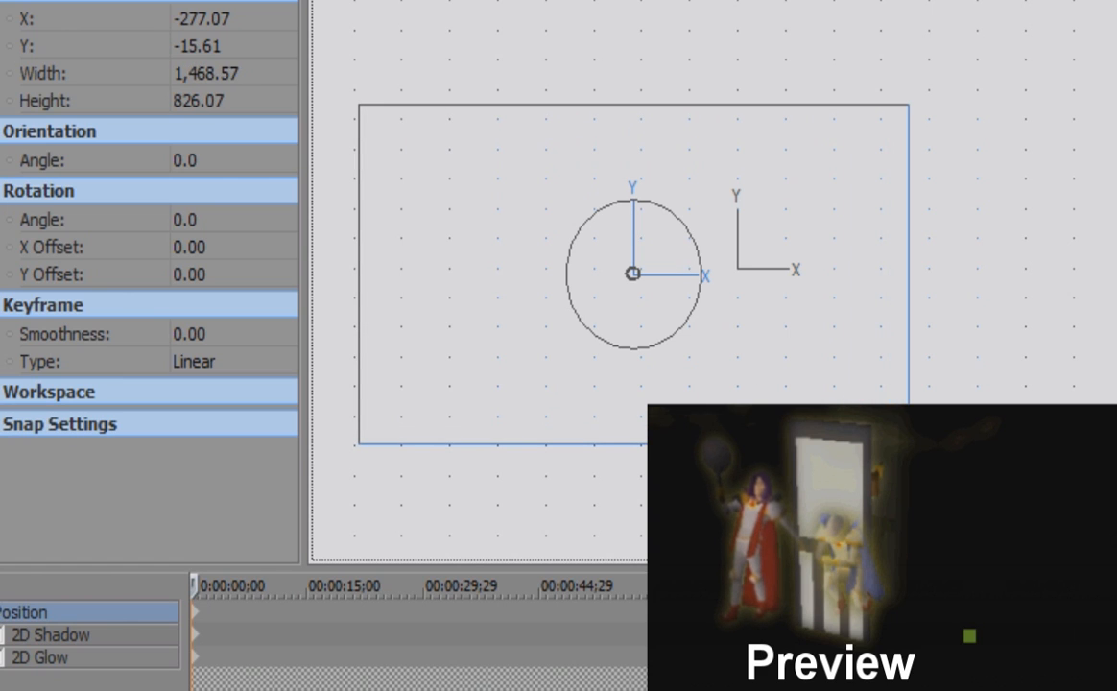
left_click_drag(841, 392, 807, 413)
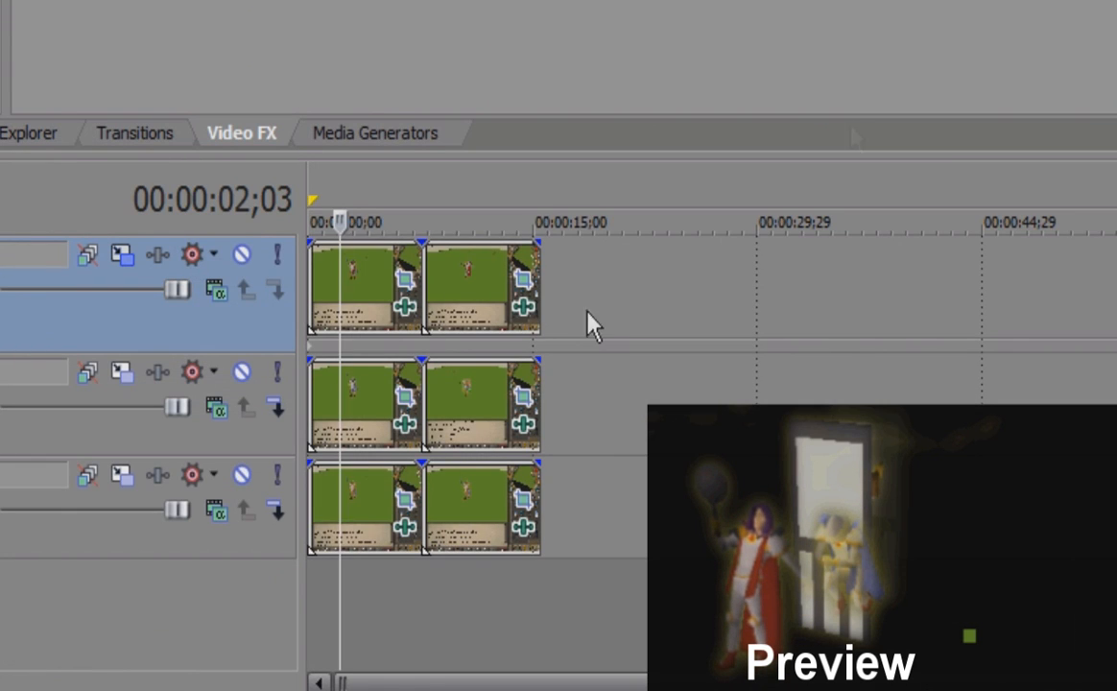
Use Track Motion to move the middle track to about X 441, Y 27 and enlarge it to about 1,424 × 801.
left_click(122, 375)
left_click_drag(637, 365, 793, 349)
left_click_drag(662, 401, 636, 423)
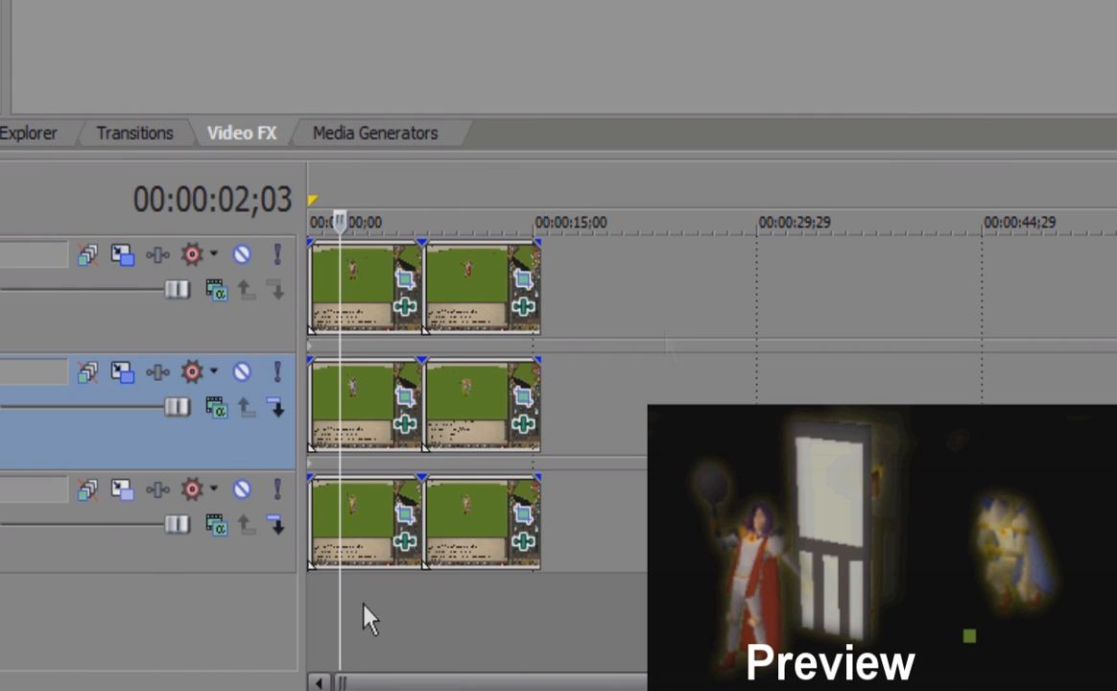
Shift the lowest track's frame slightly to the right with Track Motion so it sits between the two characters.
left_click(111, 503)
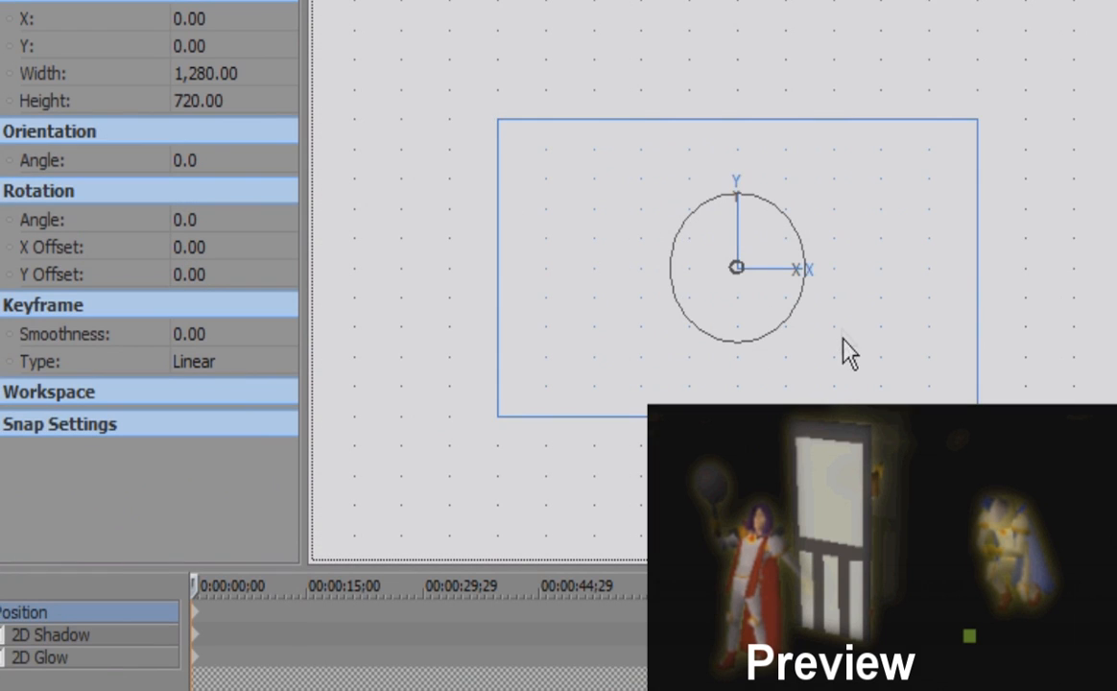
left_click_drag(843, 351, 934, 376)
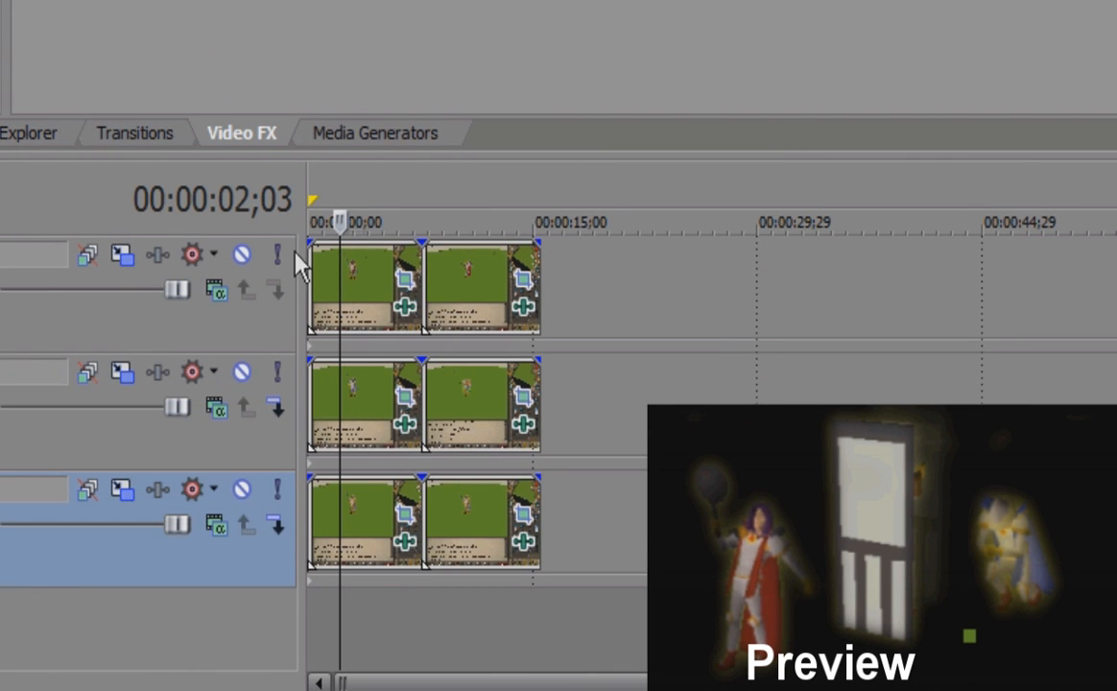
left_click(122, 492)
Reposition the middle track in Track Motion to about X 511, Y -55 and enlarge its frame slightly.
left_click(121, 372)
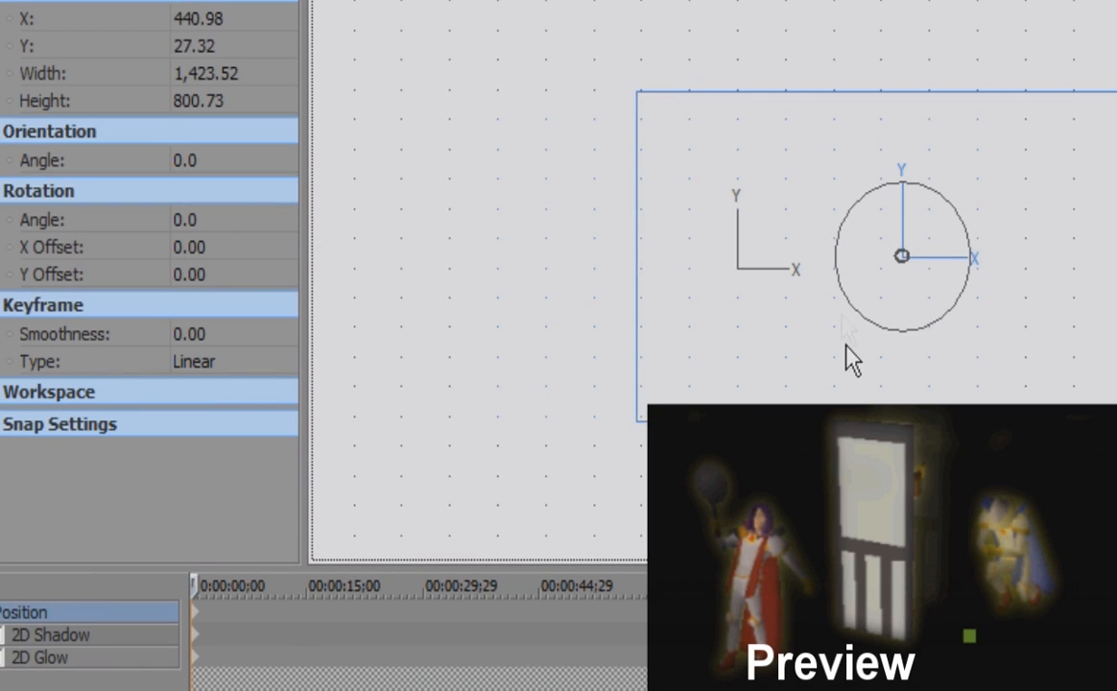
left_click_drag(847, 347, 870, 393)
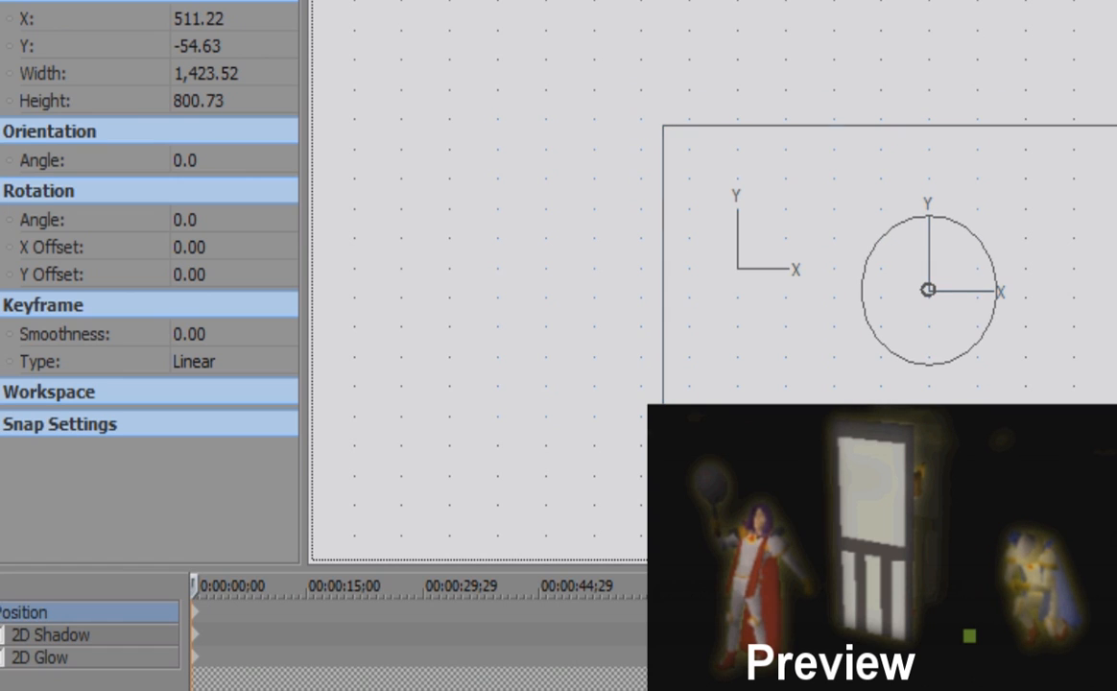
left_click_drag(663, 455, 642, 465)
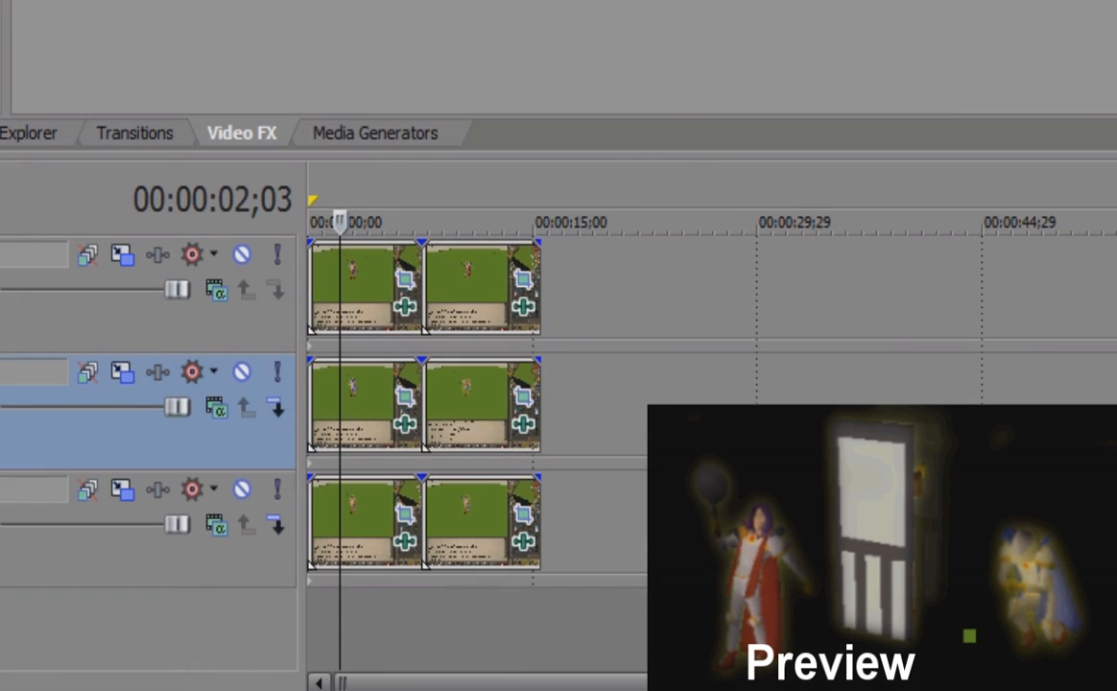
Play the three-character composition through to its end and return the cursor to 00:00:01;05.
key("shift+space")
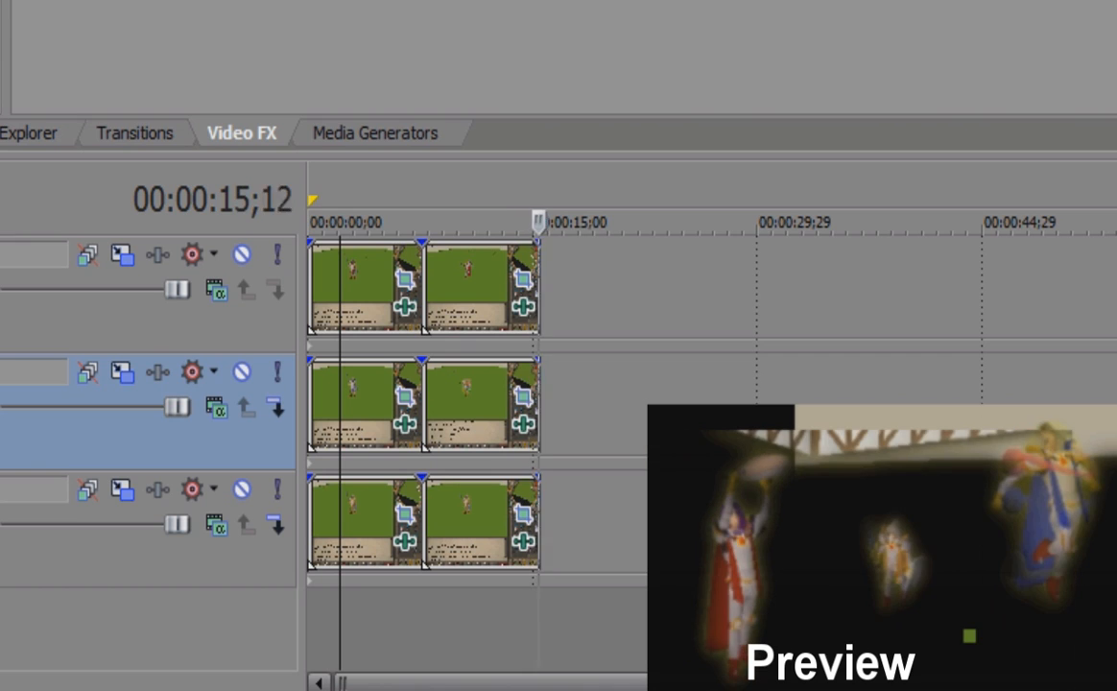
key("Return")
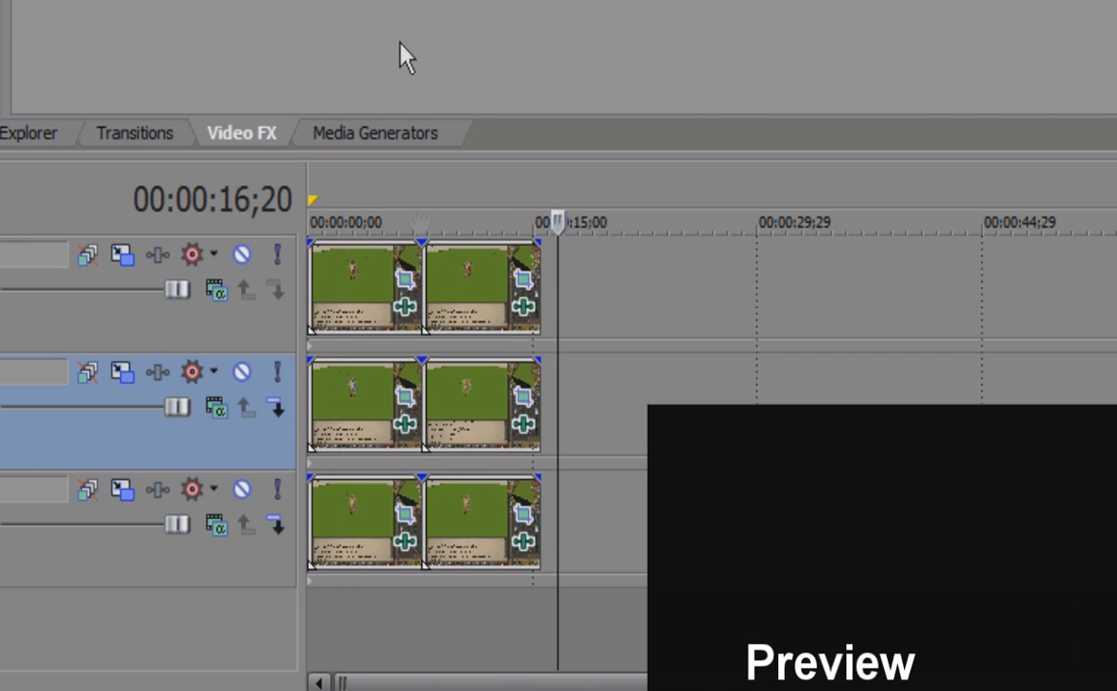
left_click(404, 306)
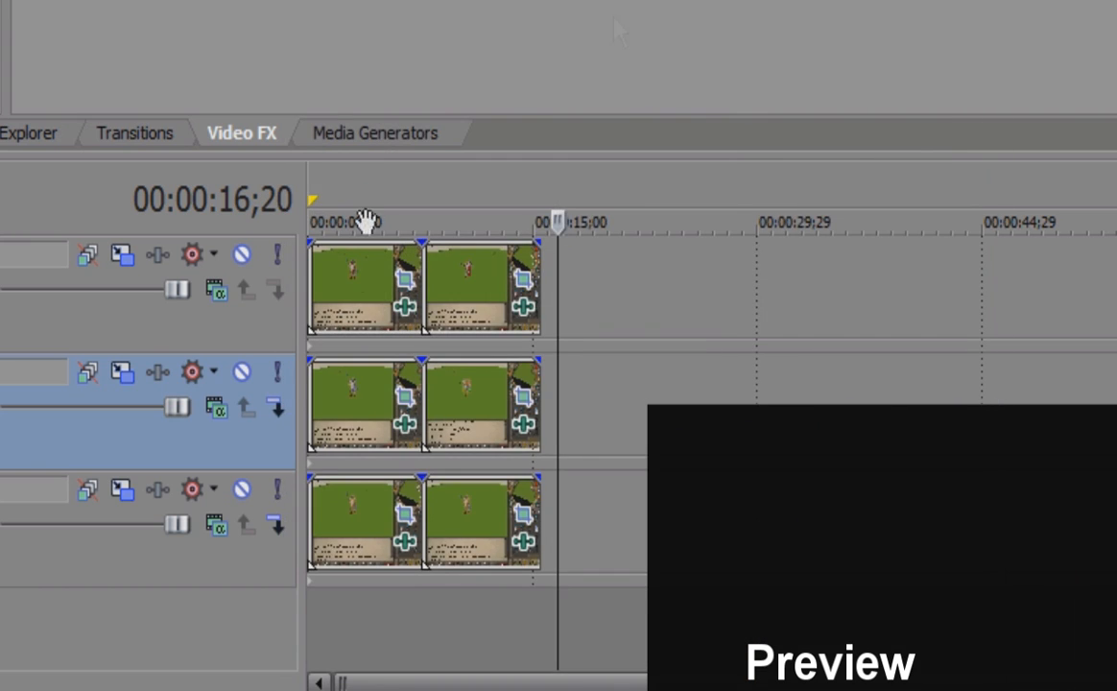
left_click(326, 302)
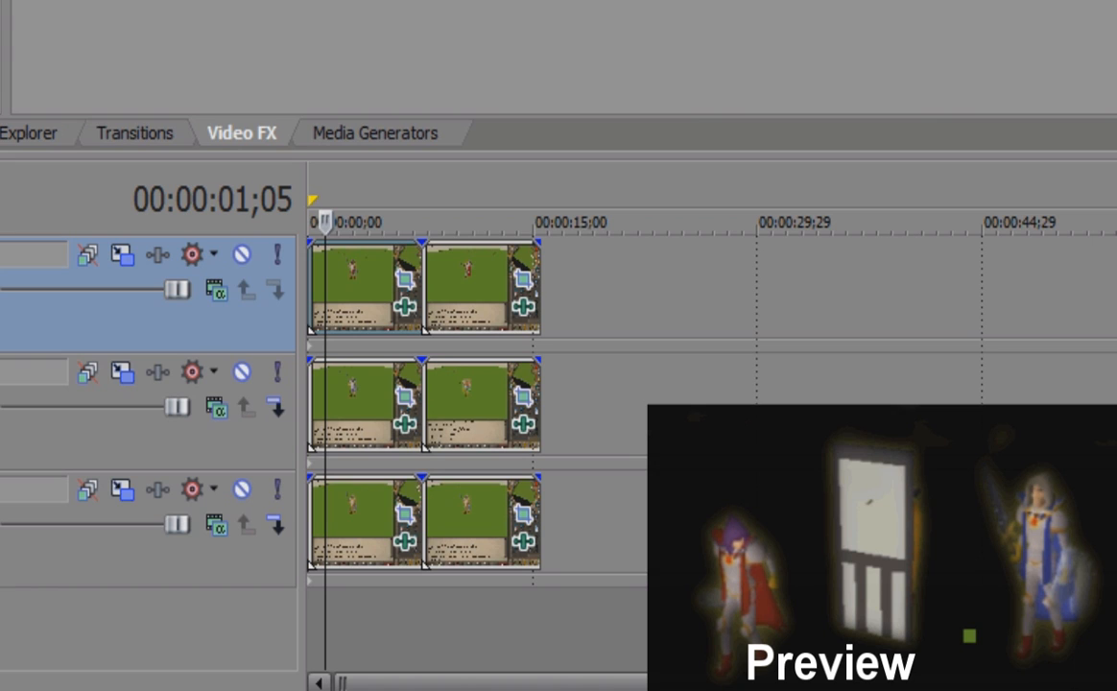
Browse the available media and effects and open the Text presets of the media generators.
left_click(125, 132)
left_click(56, 130)
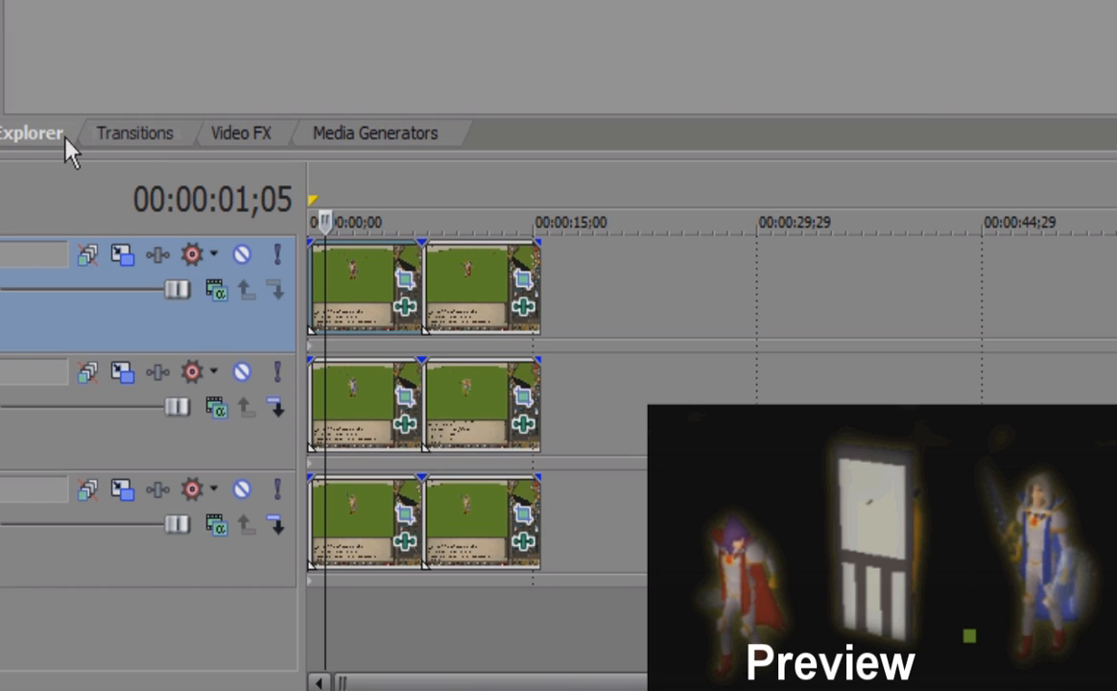
key("alt+5")
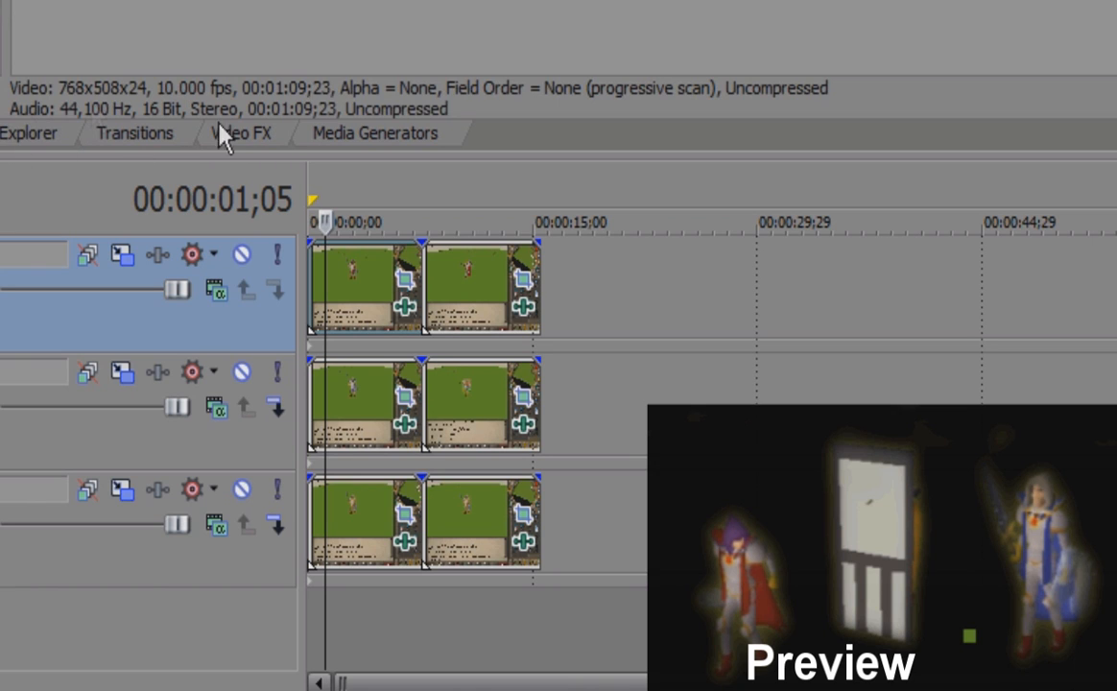
left_click(398, 135)
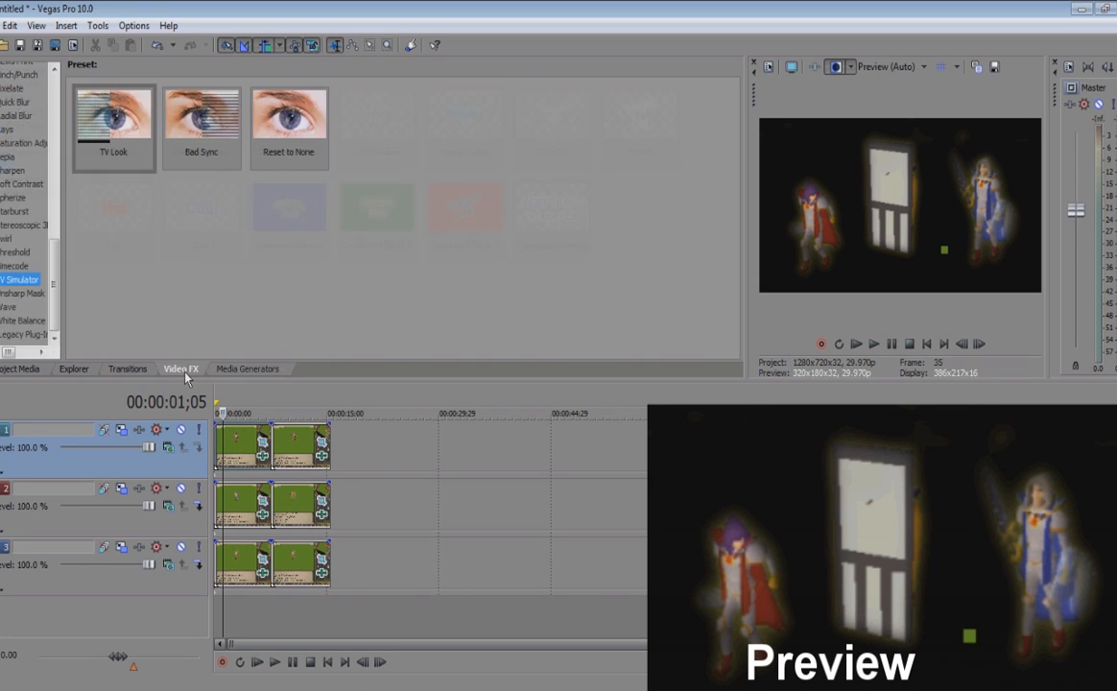
left_click(248, 369)
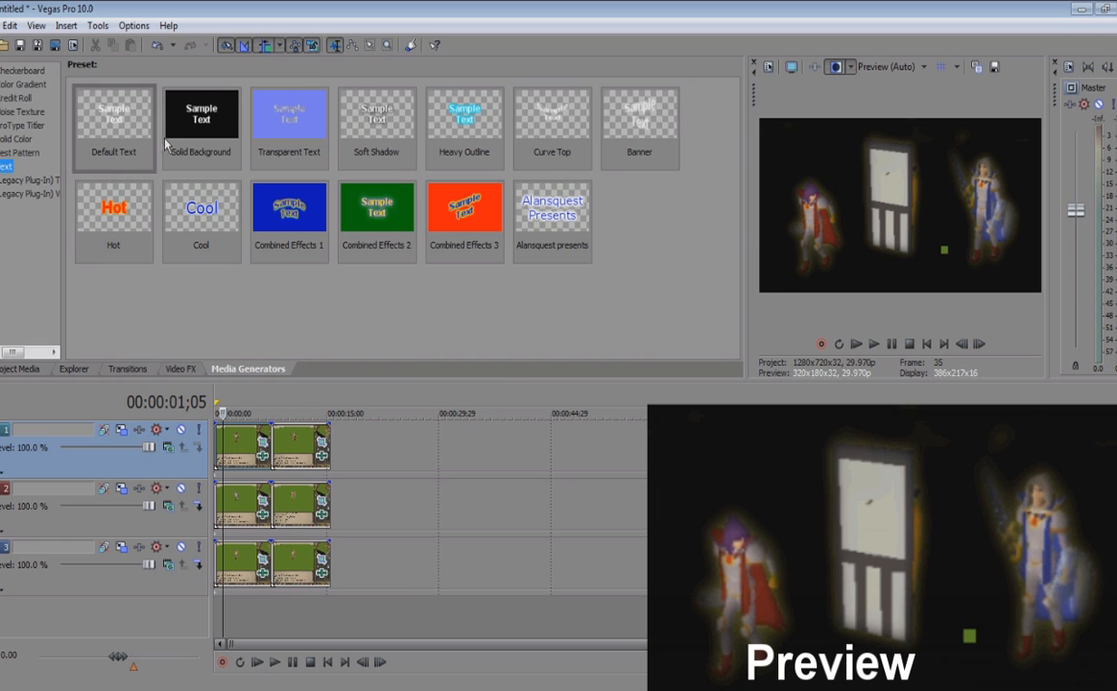
Add a Default Text title to the top track after the game clips and replace its sample text with "Alansquest".
left_click(119, 125)
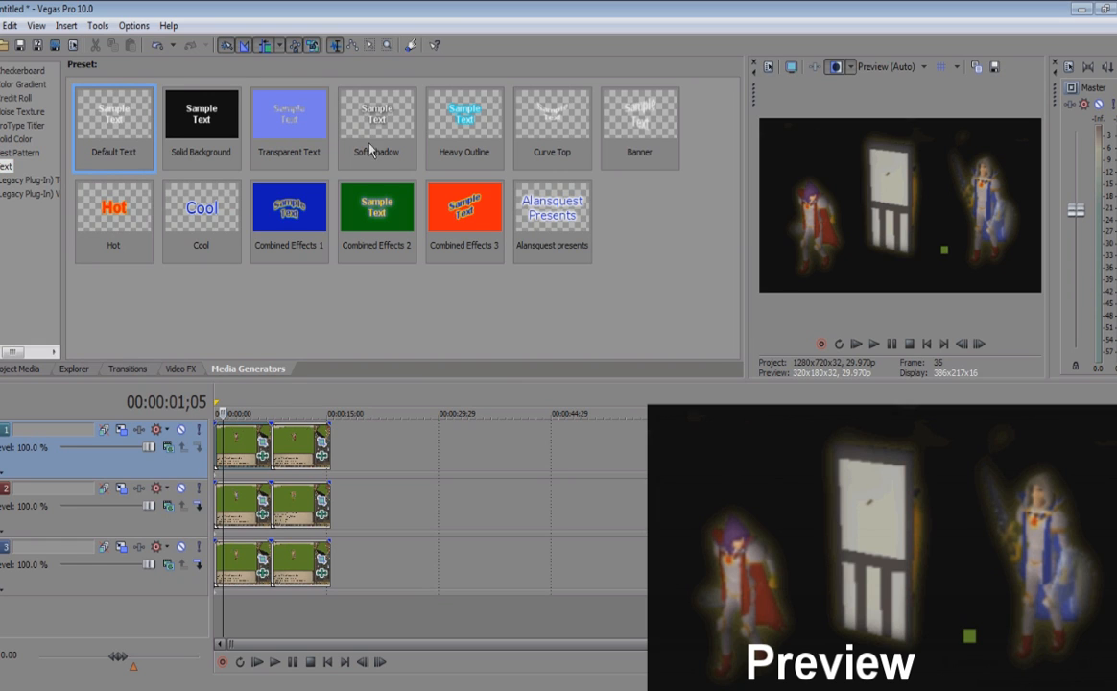
left_click(211, 113)
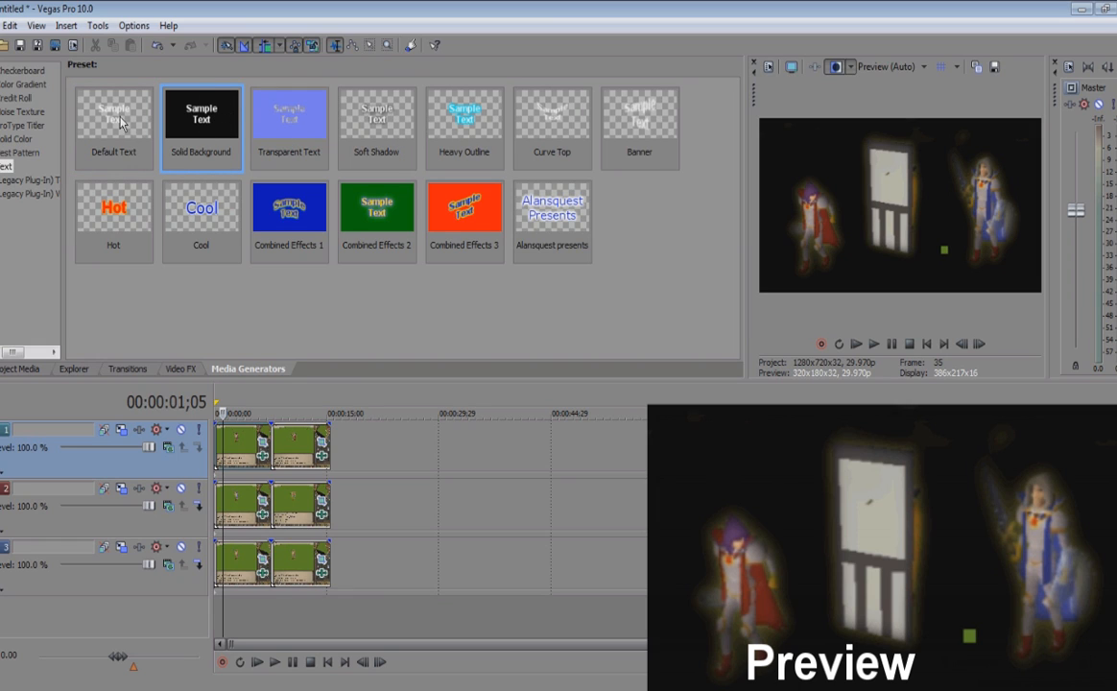
left_click_drag(120, 122, 384, 462)
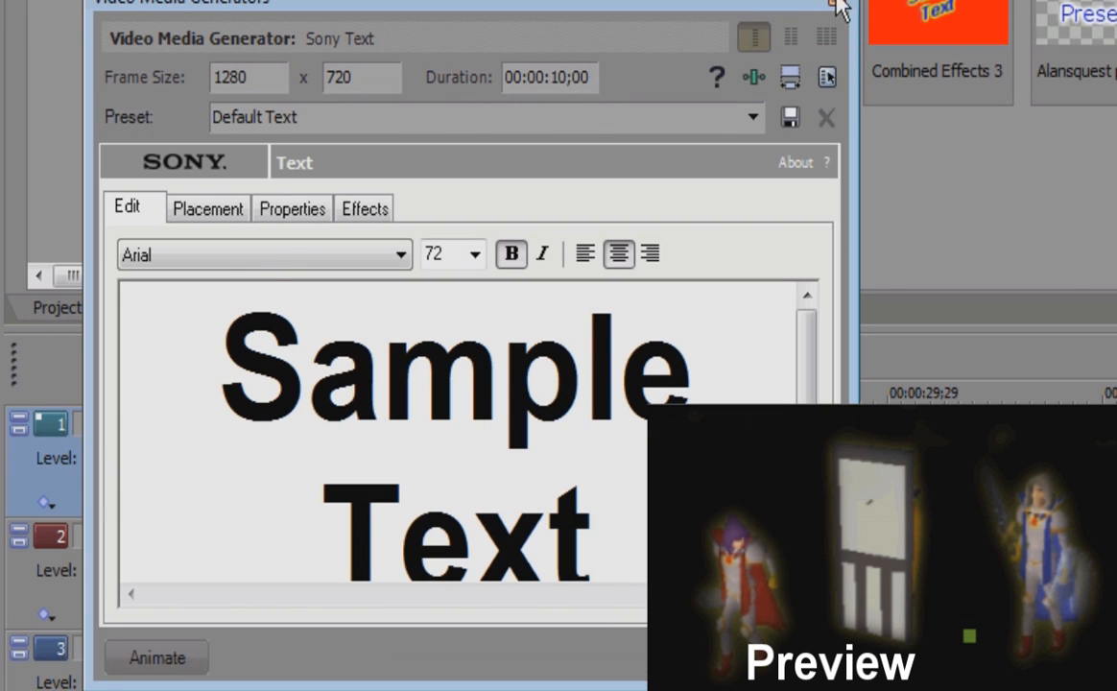
key("BackSpace")
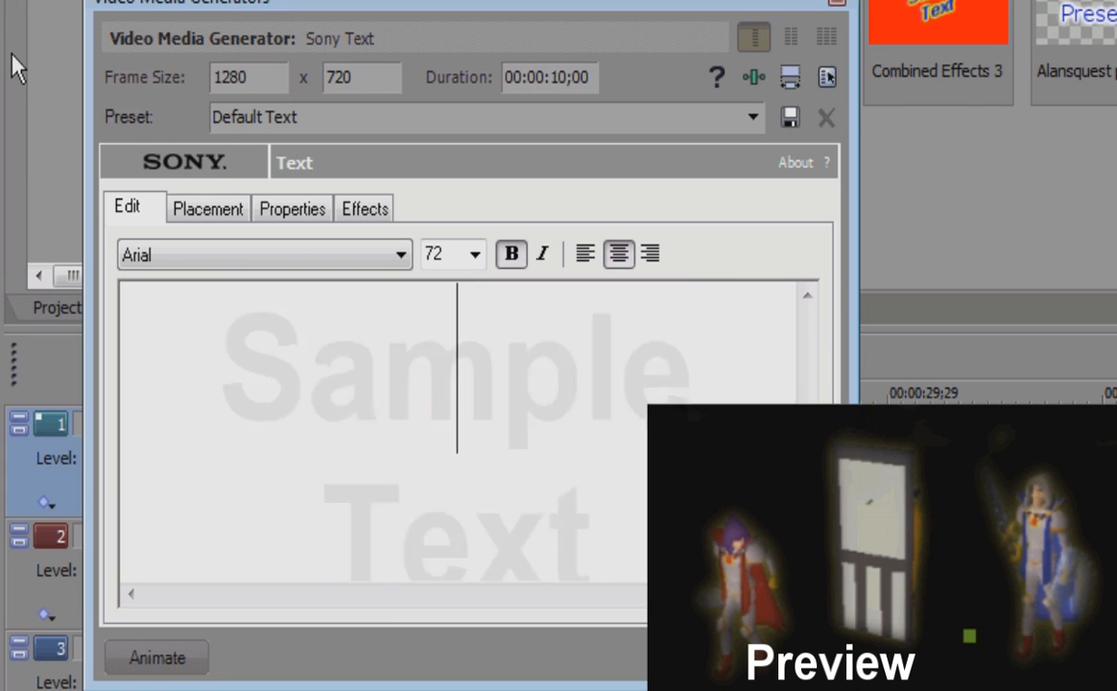
type("Alansquest")
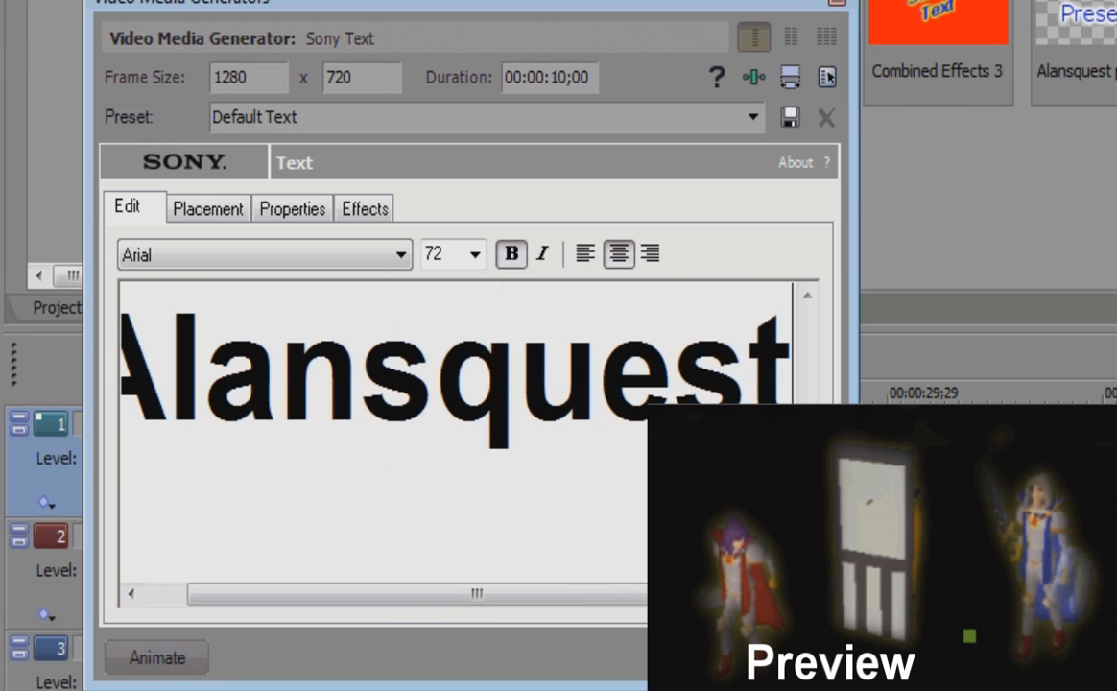
Set the title's font to BATAVIA and pan its event frame to about X center 480, Y center 540.
left_click(261, 256)
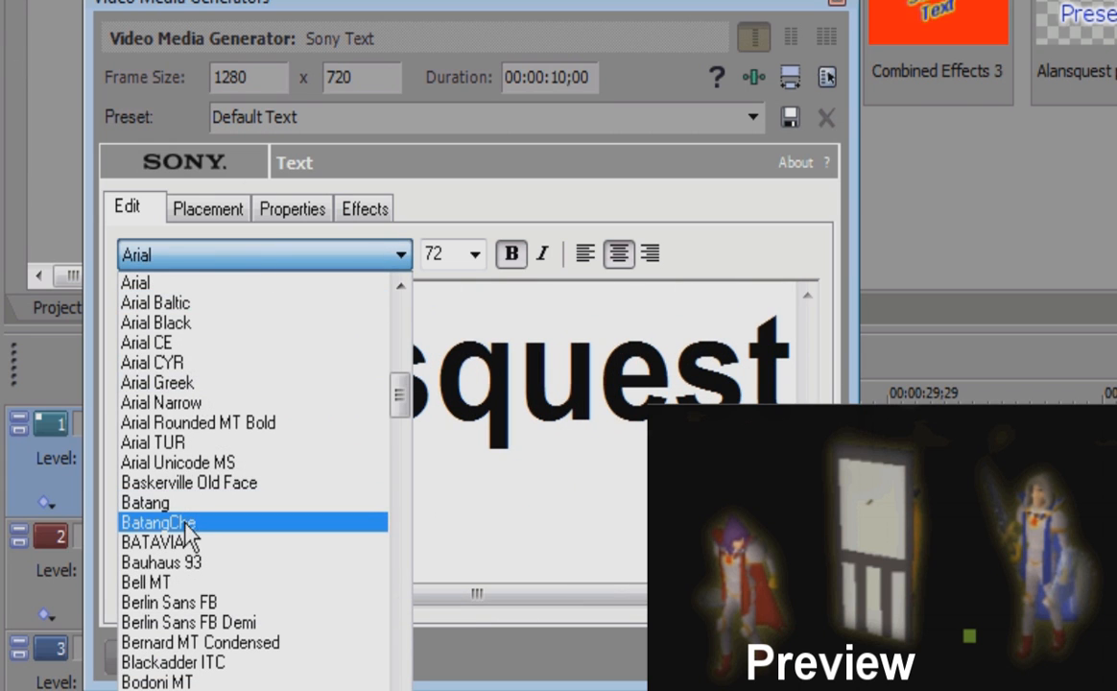
left_click(184, 535)
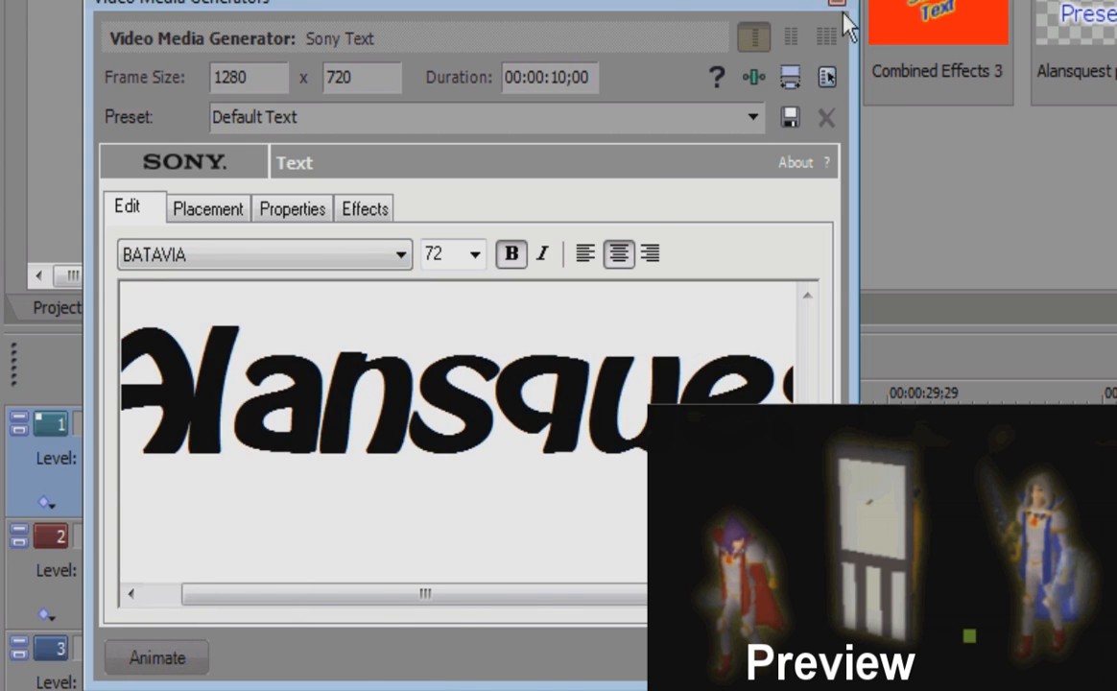
left_click(838, 4)
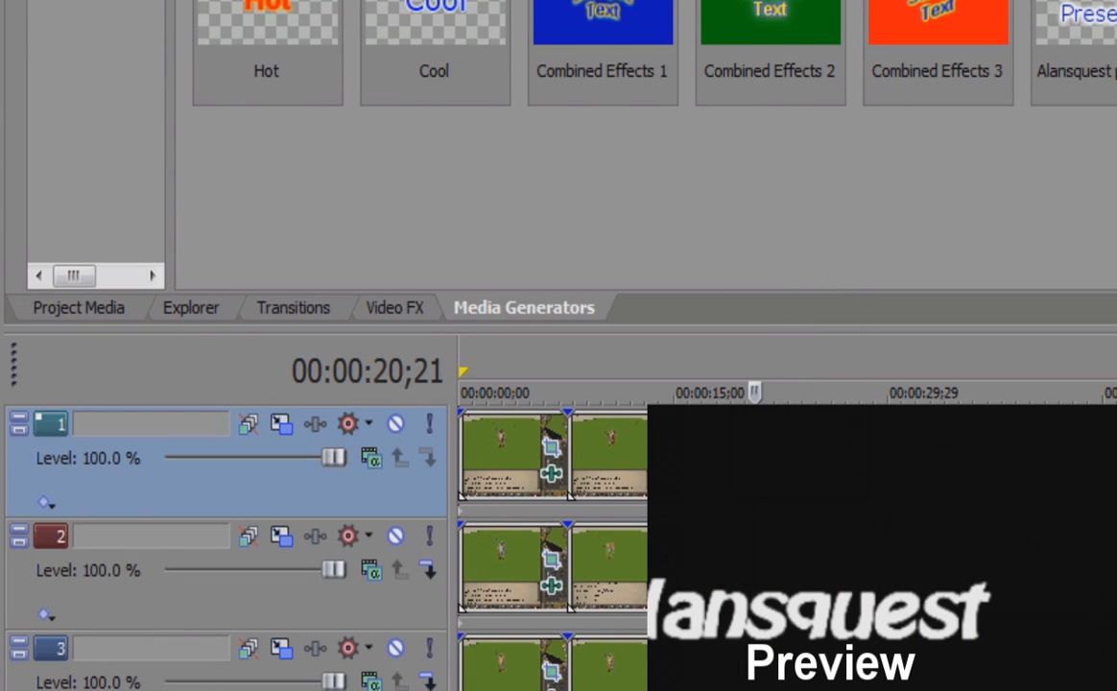
left_click_drag(1093, 346, 1006, 463)
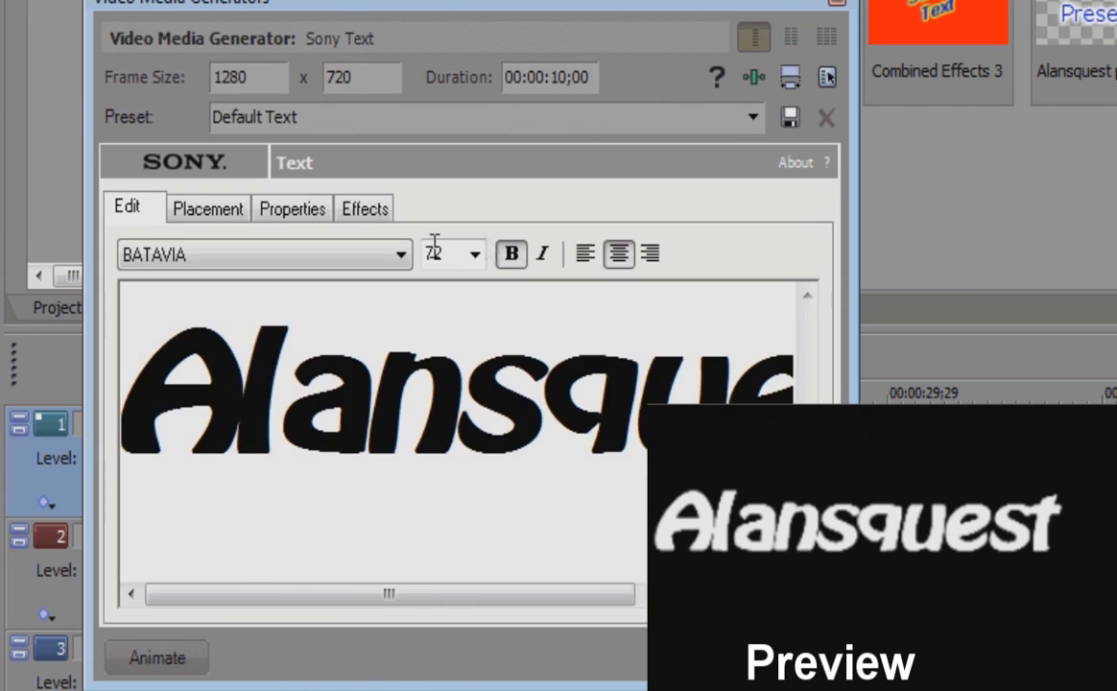
Color the title text cyan with RGB 13, 255, 251 in its text properties.
left_click(362, 217)
left_click(292, 209)
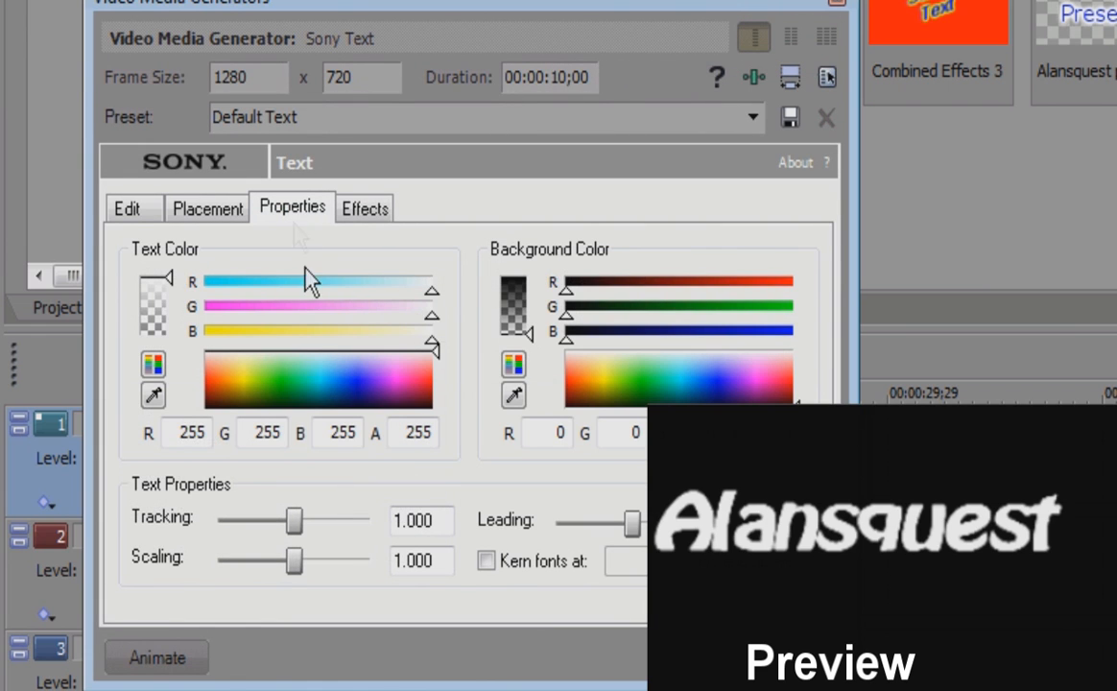
left_click(317, 376)
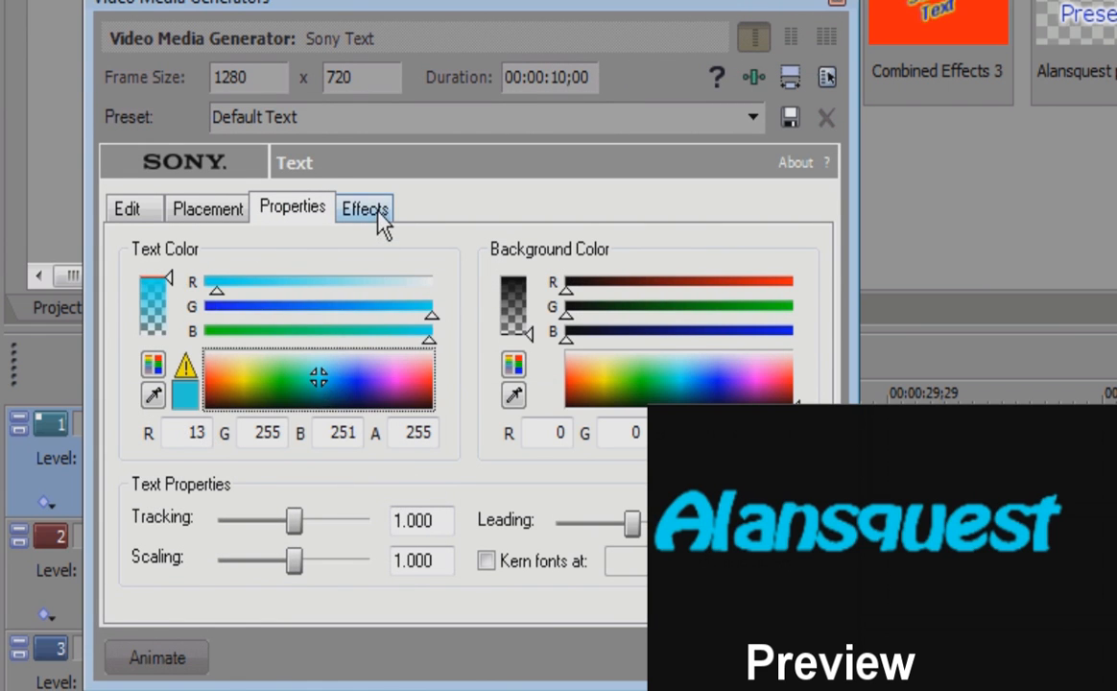
Color the title's outline red-orange, try a width of 0.227, and set the outline width to 0.000.
left_click(375, 216)
left_click(414, 278)
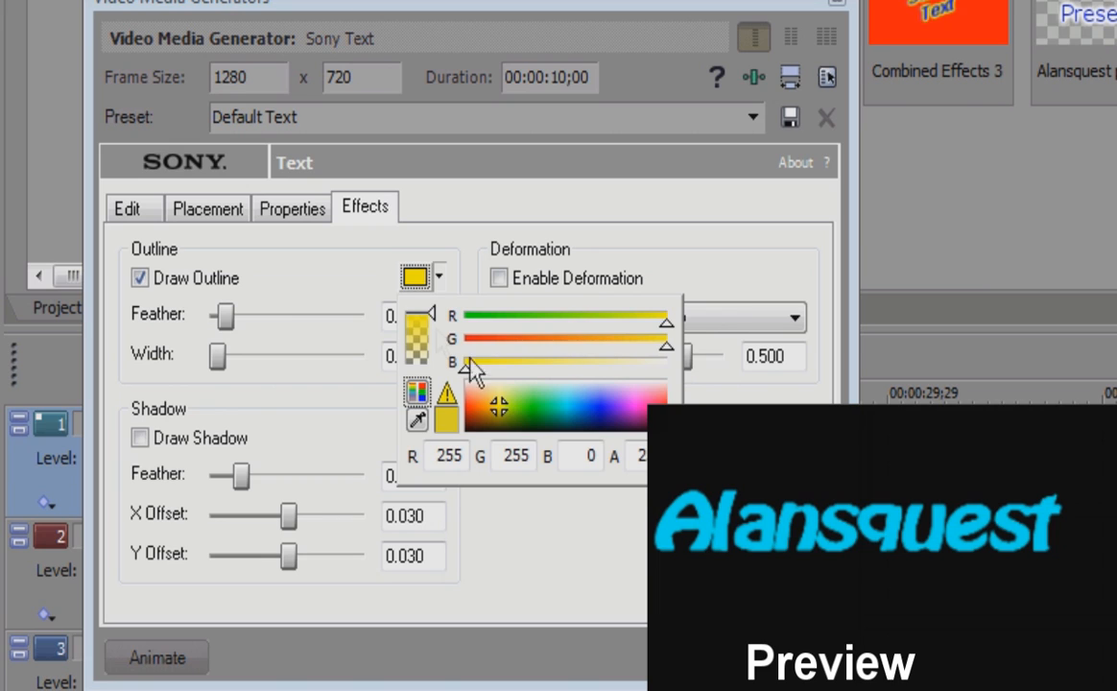
left_click(499, 415)
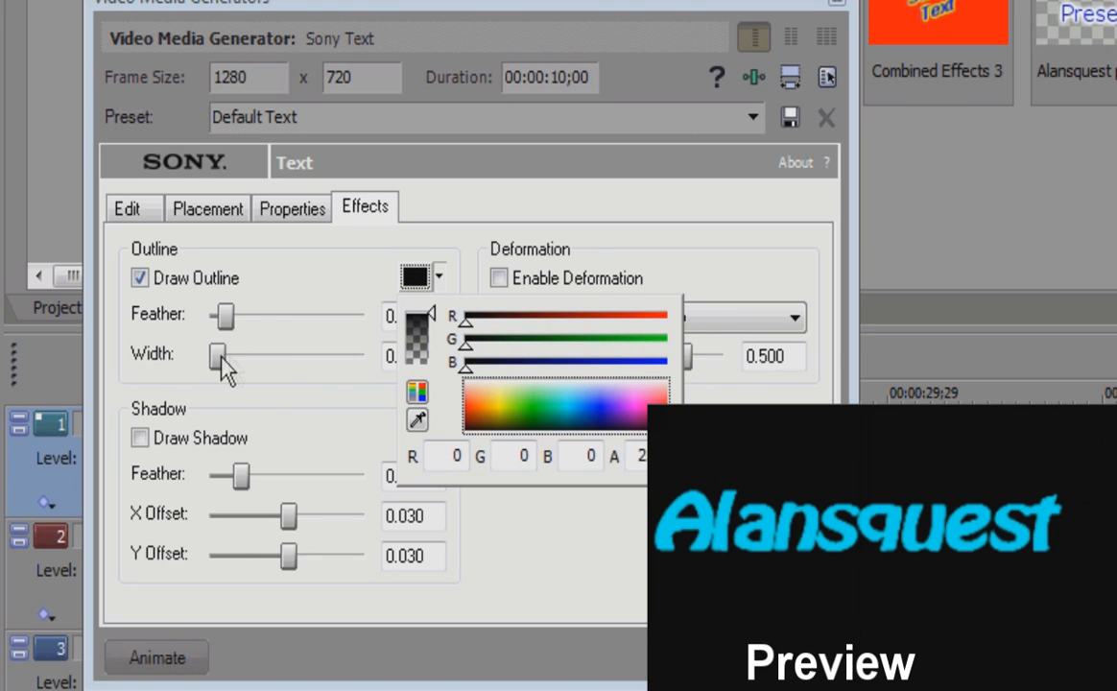
left_click_drag(222, 360, 254, 359)
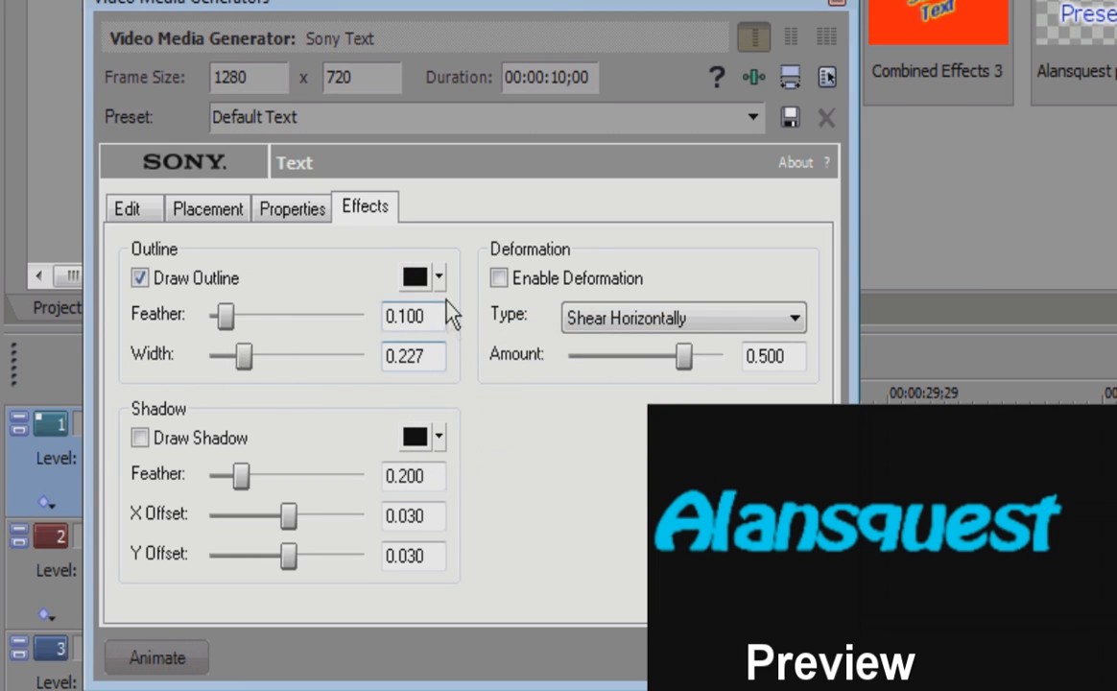
left_click(415, 276)
left_click_drag(525, 399, 461, 399)
left_click(327, 285)
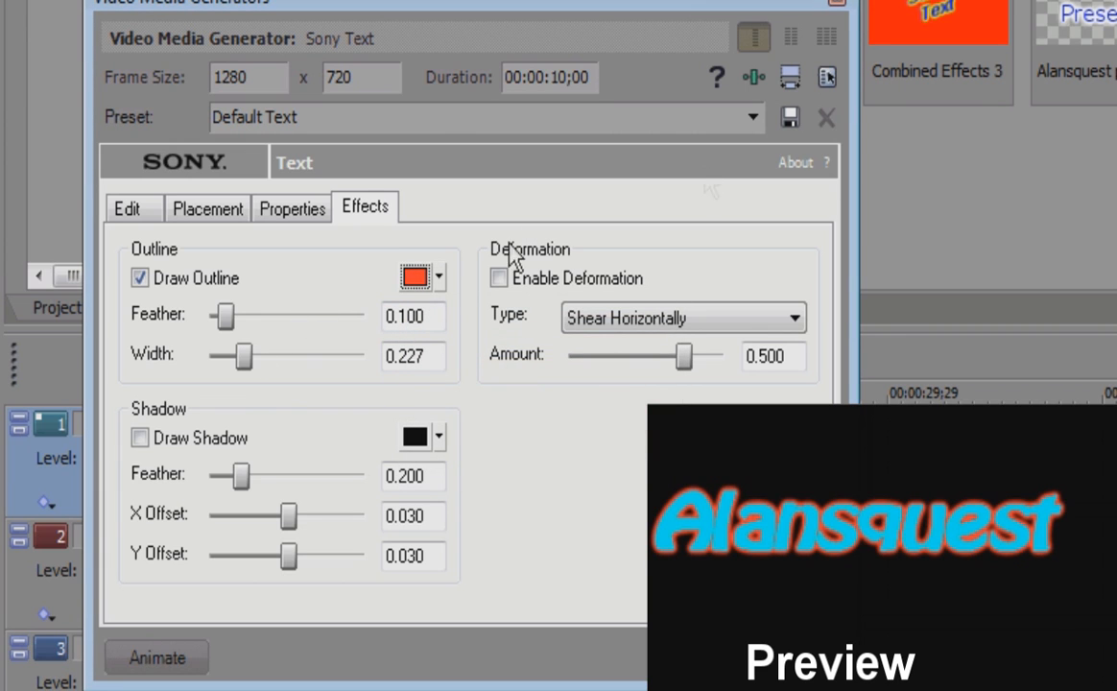
left_click_drag(240, 363, 201, 363)
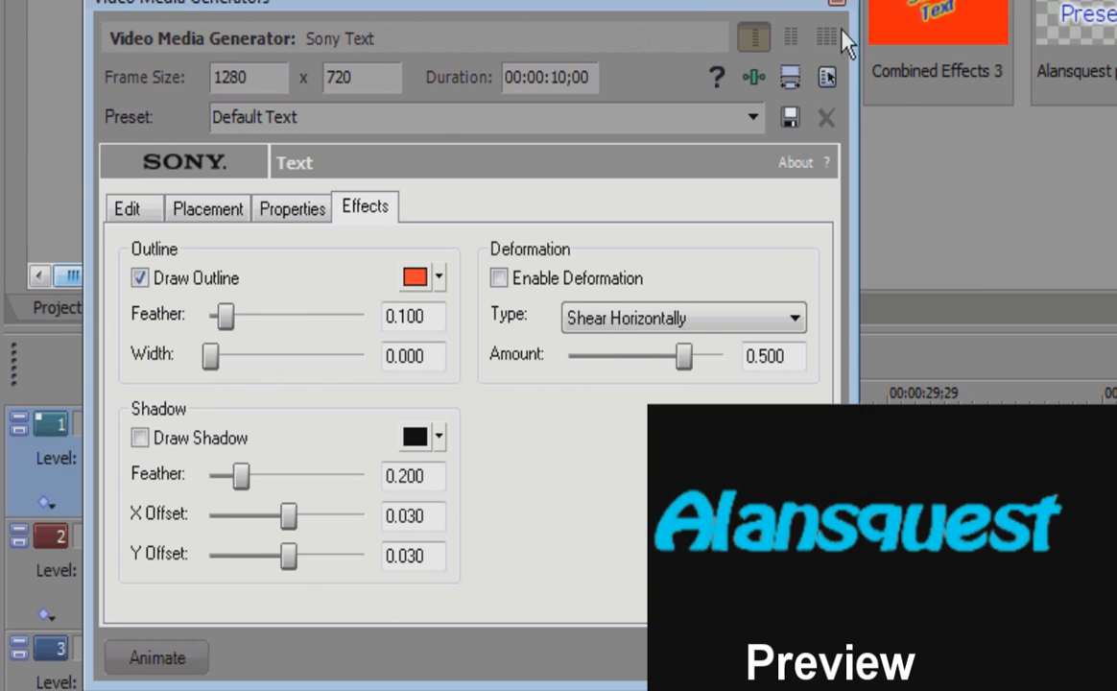
left_click(835, 3)
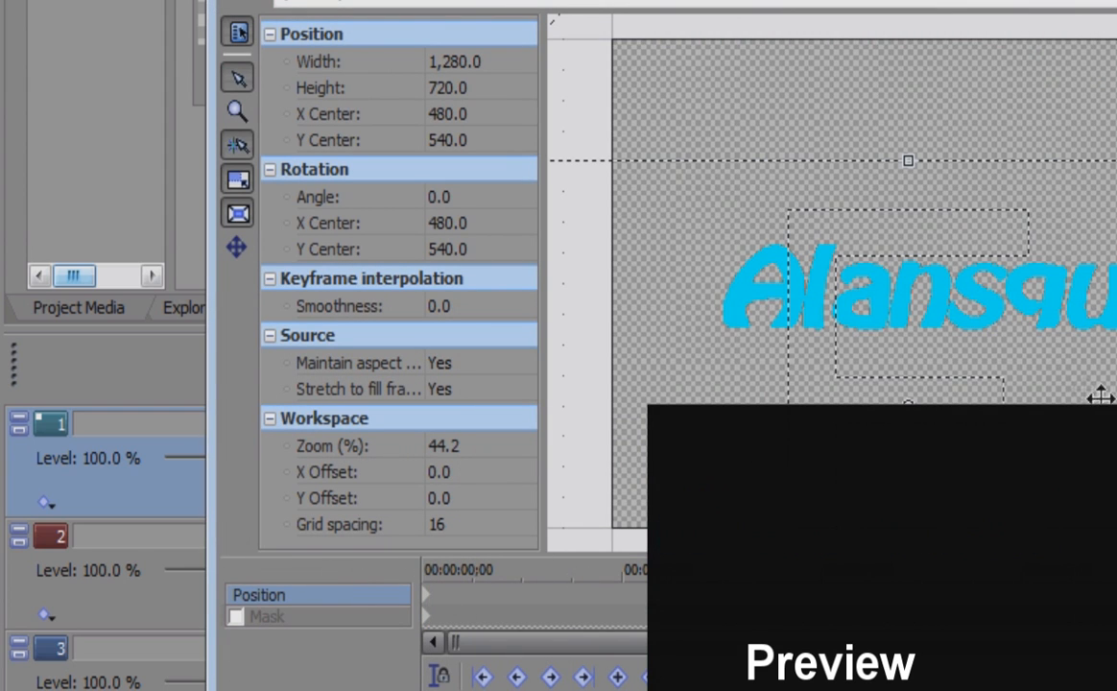
Animate the title sliding left by shifting its pan/crop frame to the right, and play the result.
left_click_drag(1100, 394, 1116, 394)
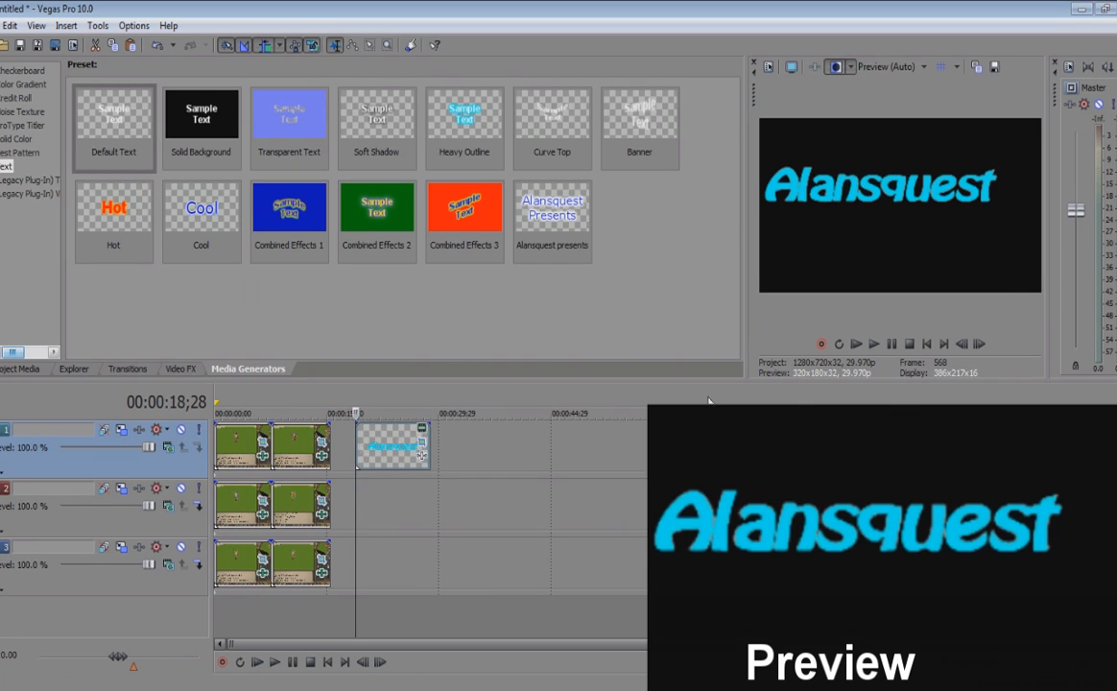
left_click(874, 344)
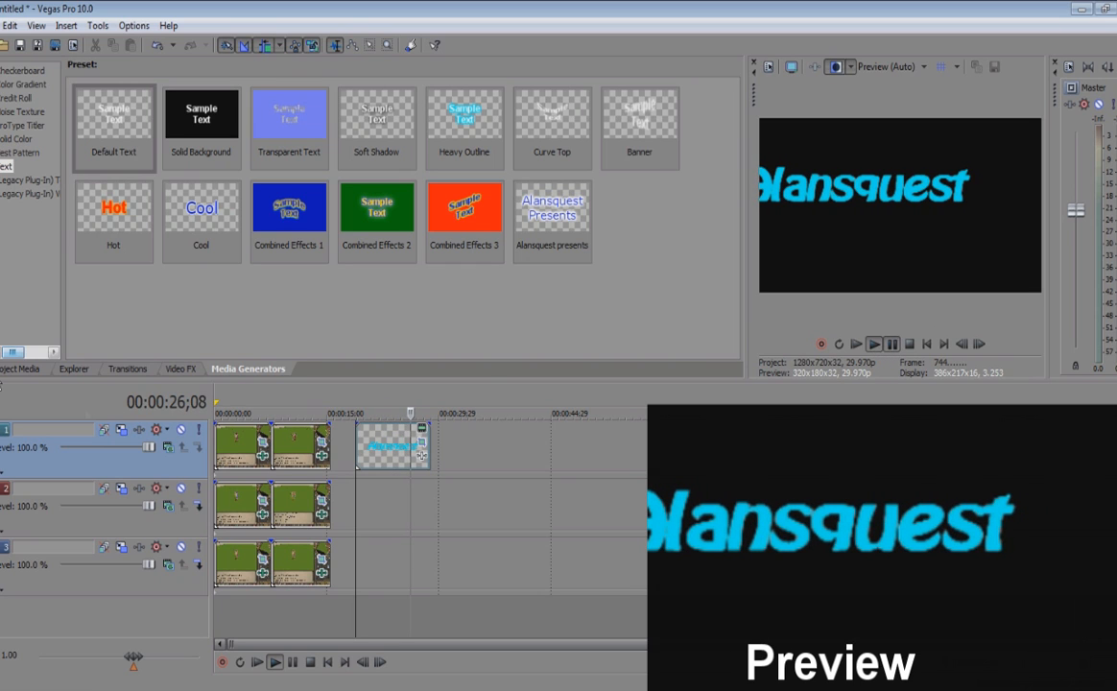
Stop at the title and browse the project media and the Video FX list down to the TV Simulator presets.
left_click(3, 370)
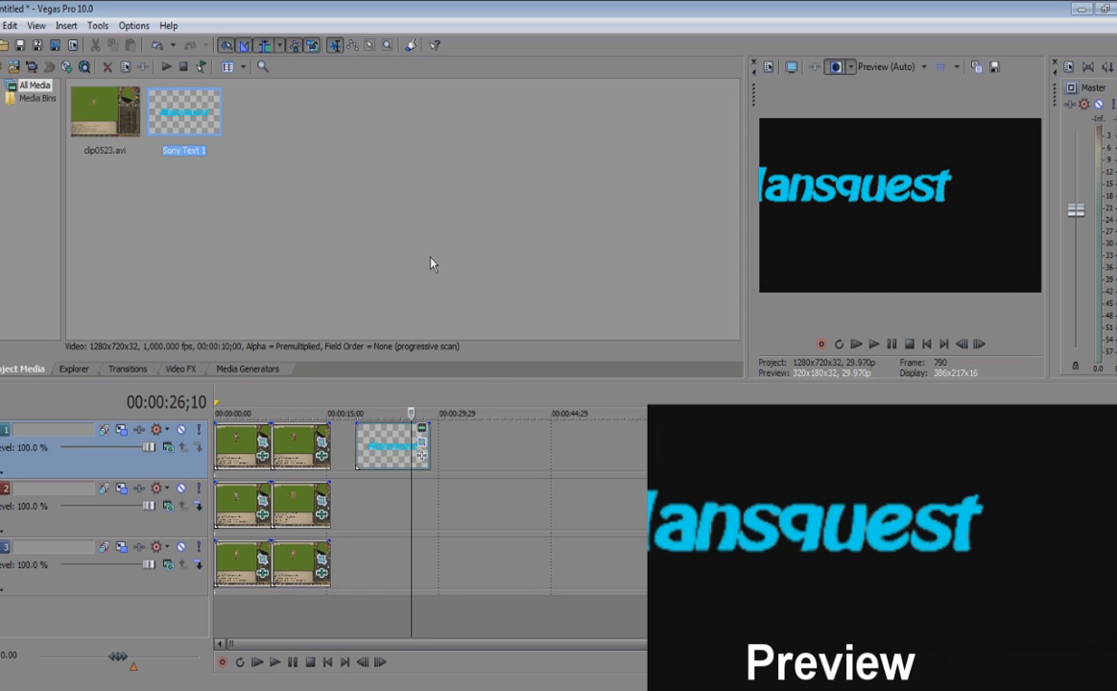
left_click(180, 368)
scroll(13, 174, "up", 10)
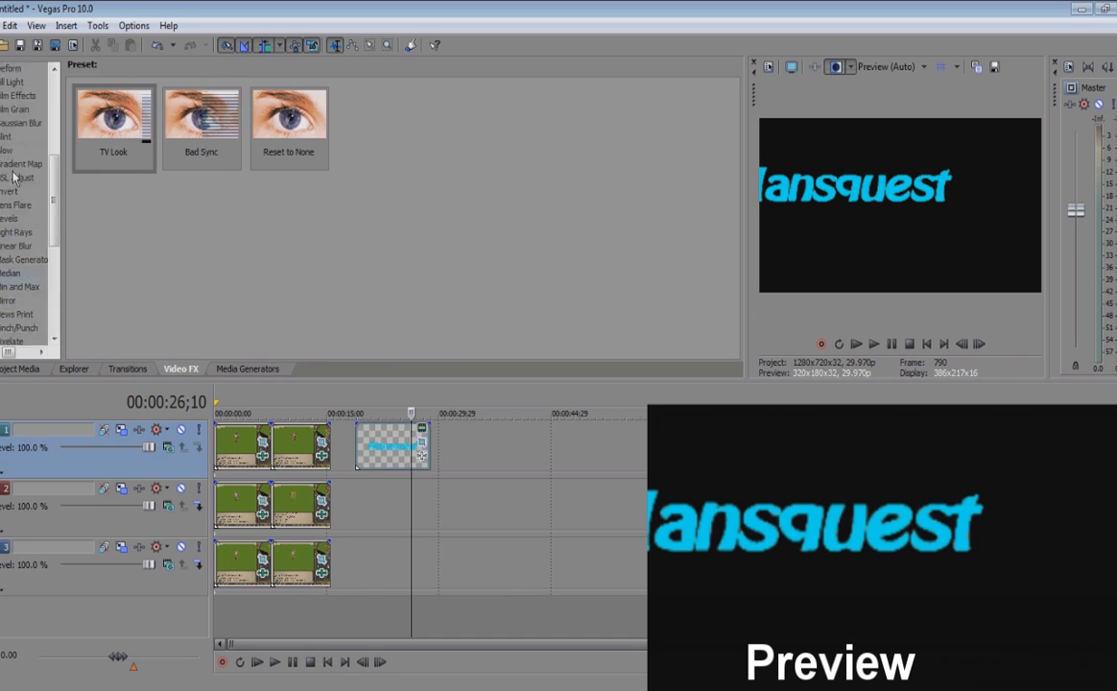
scroll(8, 179, "down", 10)
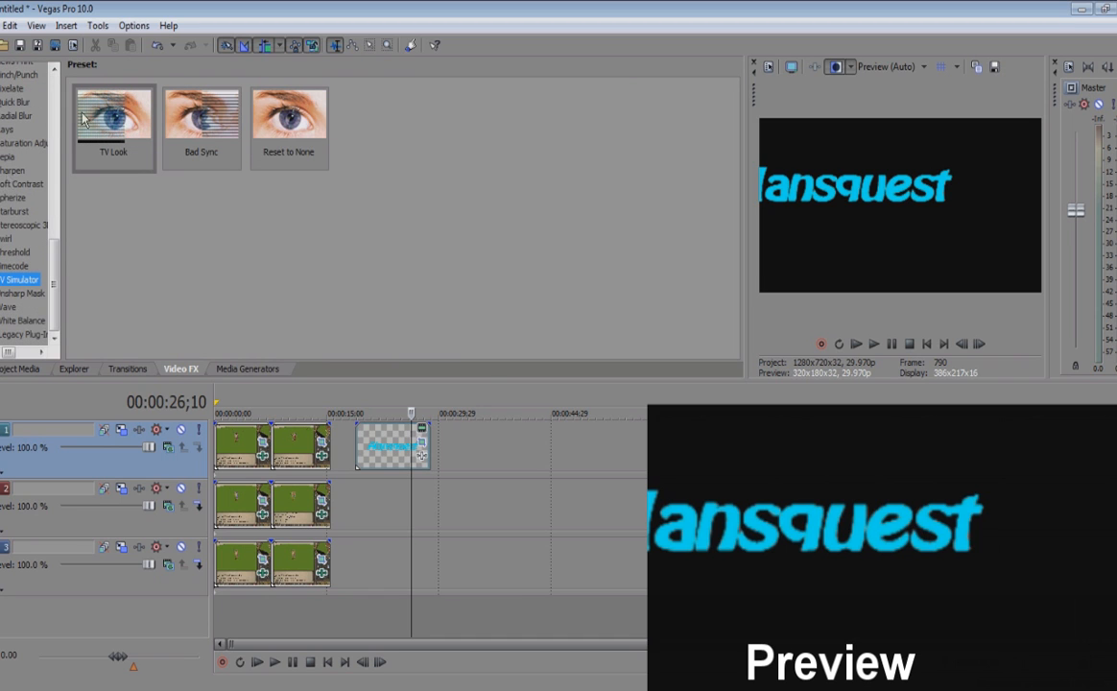